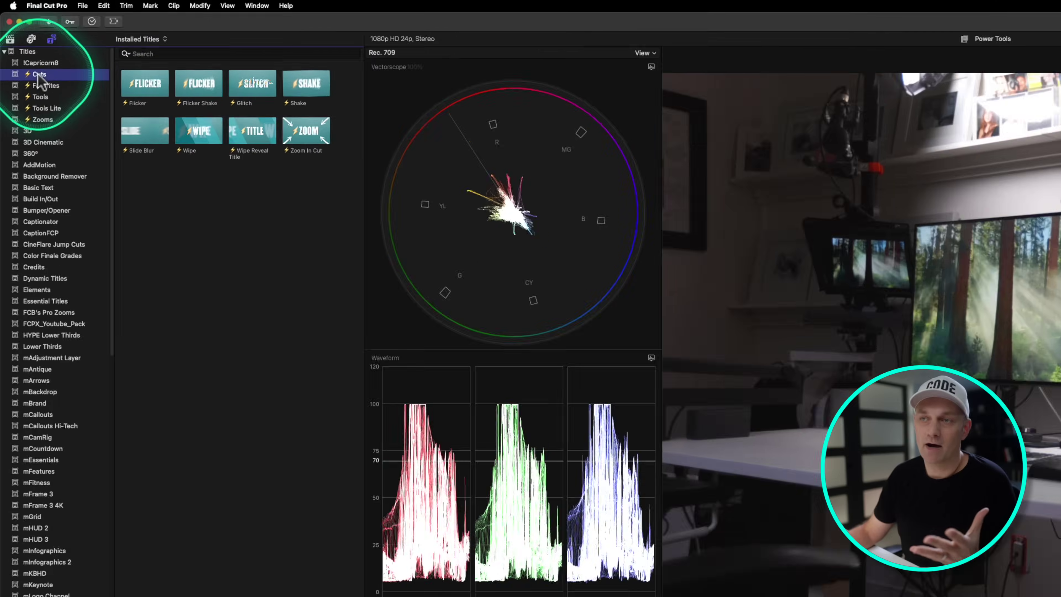
Preview the Flicker and Glitch titles in the Cuts category and review the jump cut between the first two multicam clips.
left_click(172, 107)
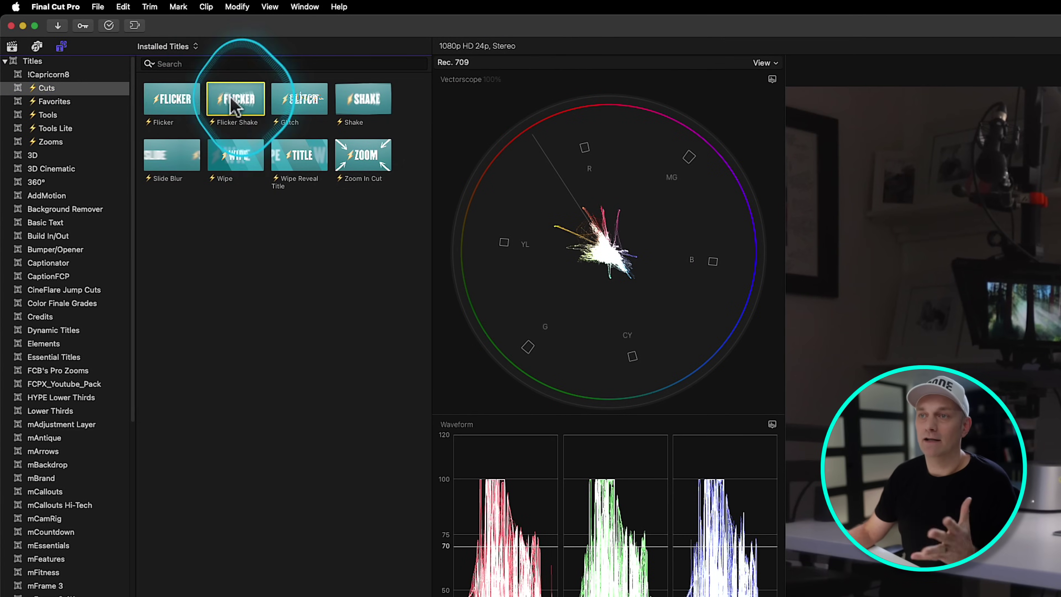
left_click(298, 105)
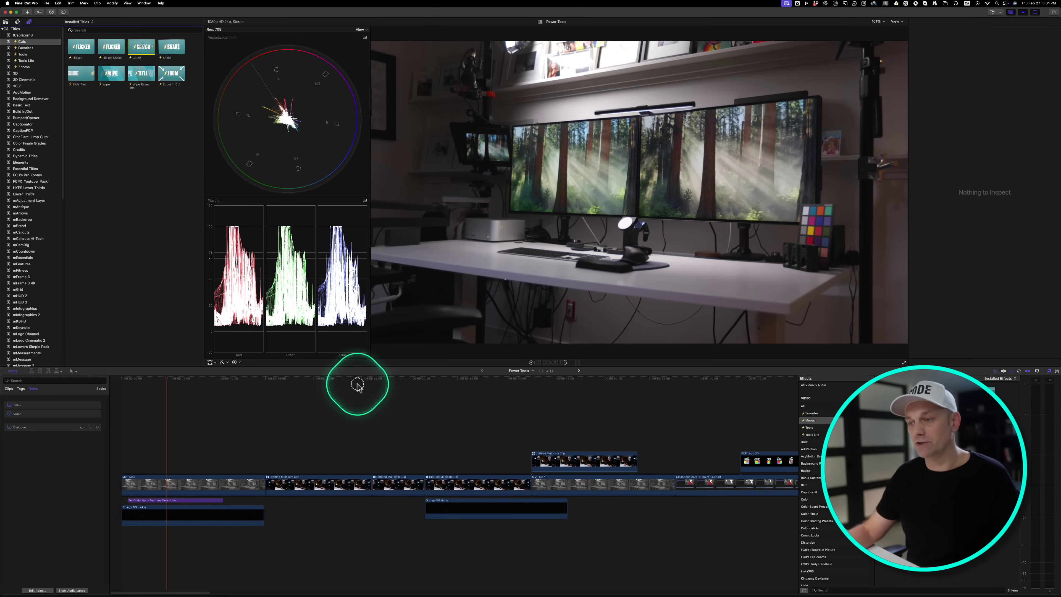
left_click(357, 384)
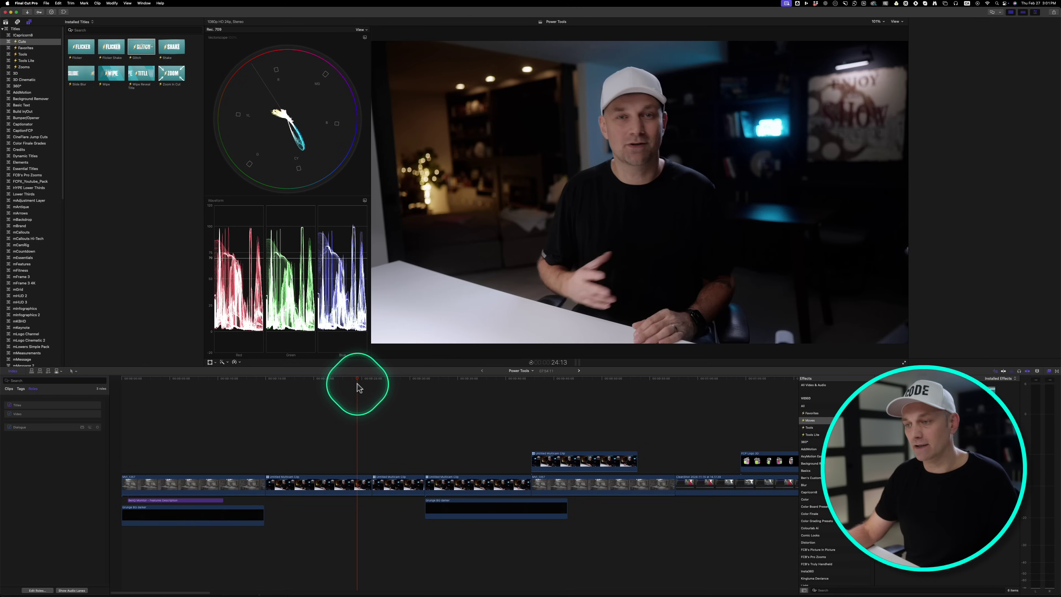
left_click(352, 384)
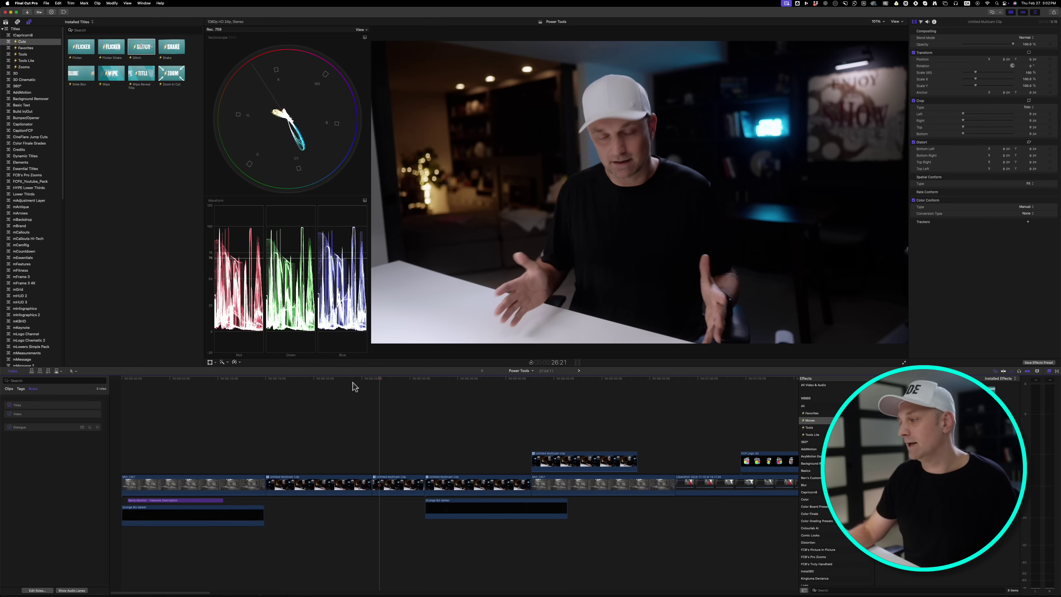
left_click(358, 382)
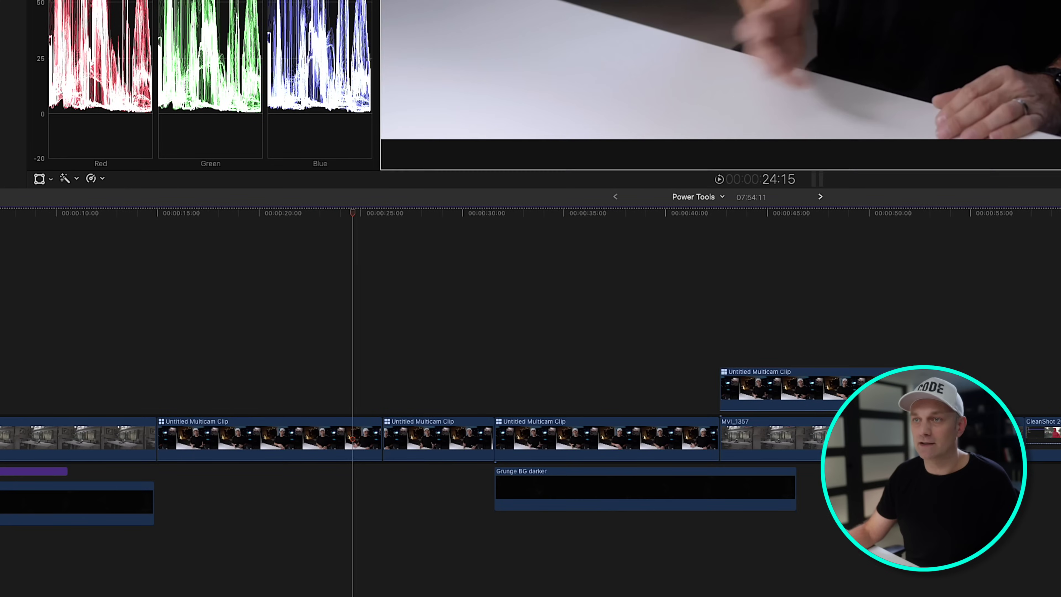
Add the Glitch title above the first two multicam clips, centre it on their cut and play it back.
left_click_drag(235, 187, 385, 412)
key("equal")
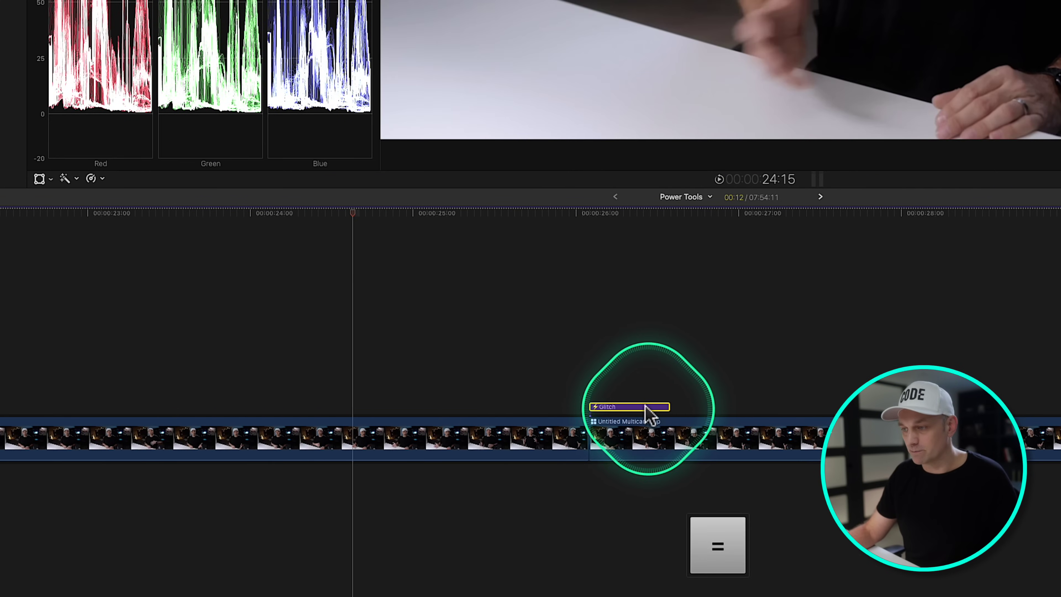
left_click_drag(650, 413, 610, 406)
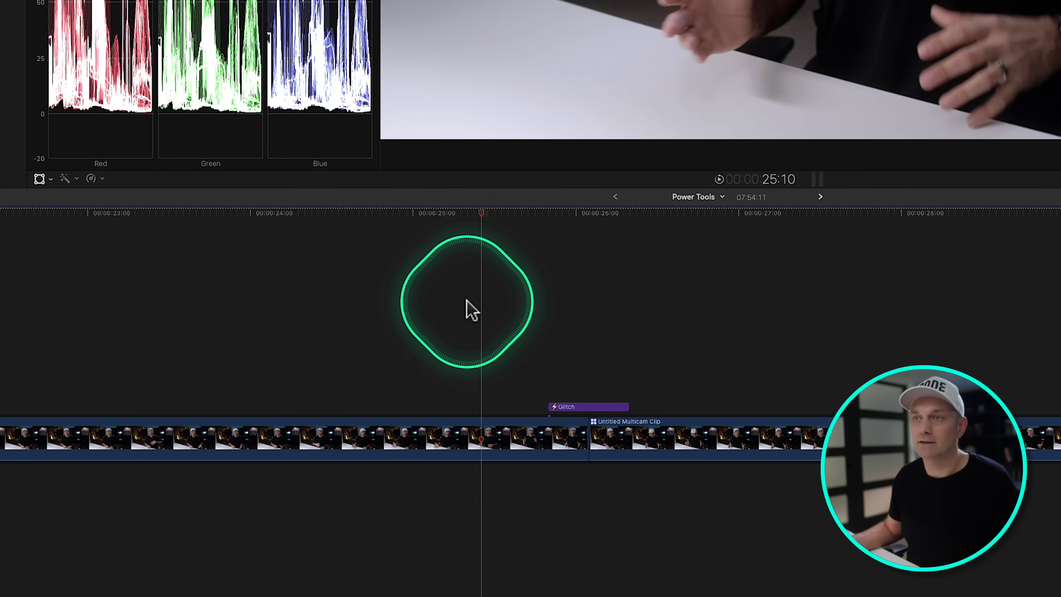
key("space")
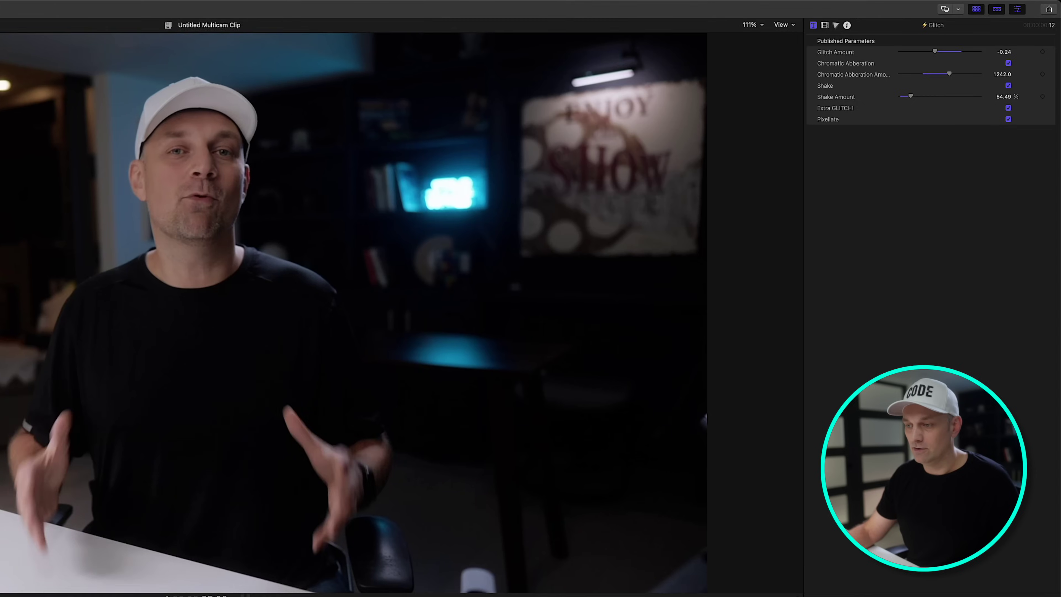
Try trimming the end of the Glitch title over the multicam cut, and undo the last edit.
left_click(277, 524)
left_click(359, 441)
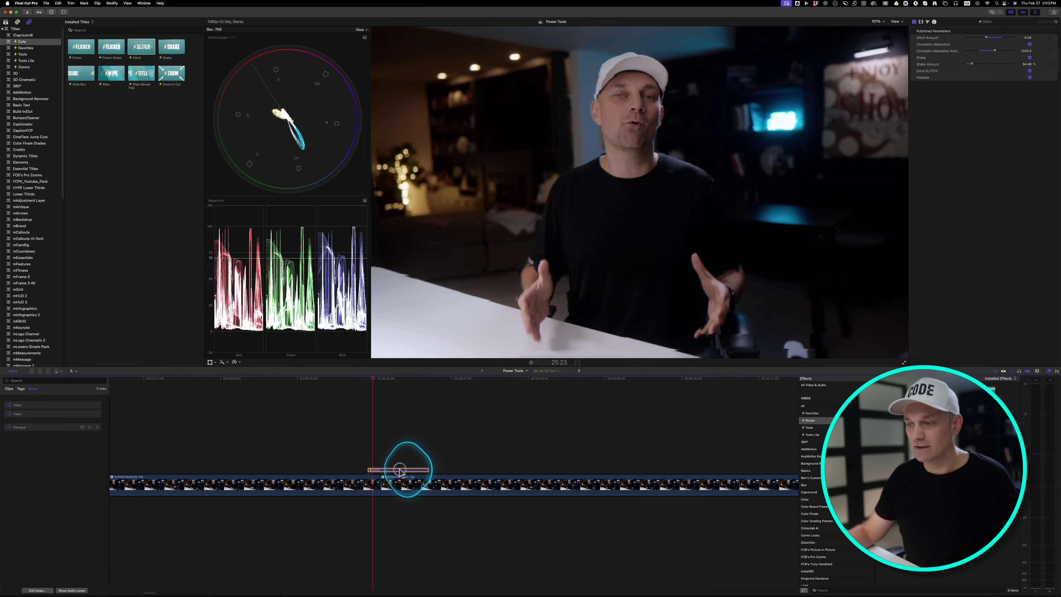
left_click_drag(408, 470, 393, 469)
left_click(347, 437)
key("super+z")
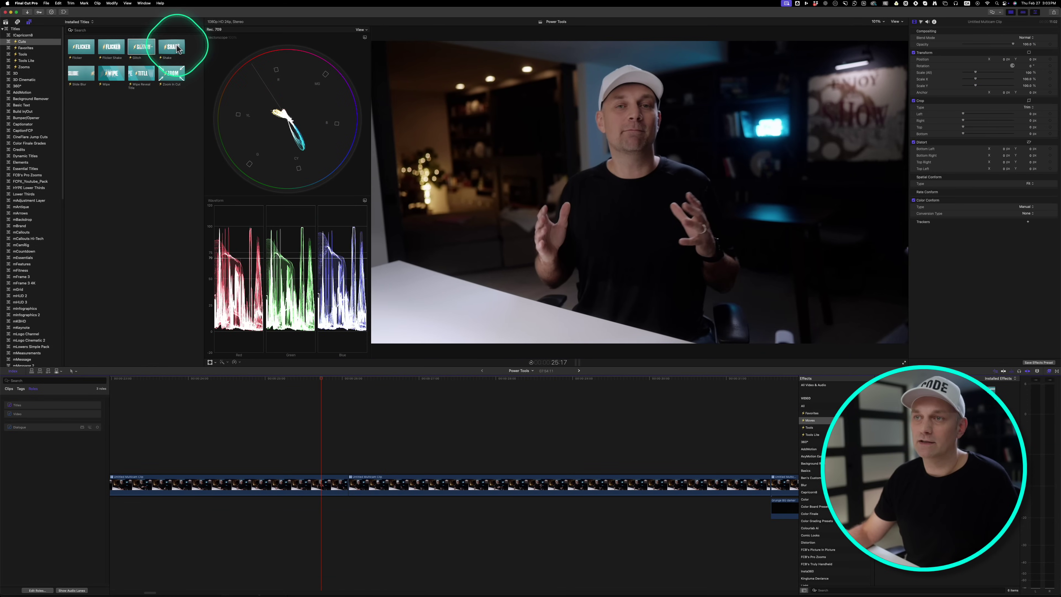
Place the Shake title over the cut between the first two multicam clips and play it back.
left_click_drag(178, 49, 332, 464)
key("space")
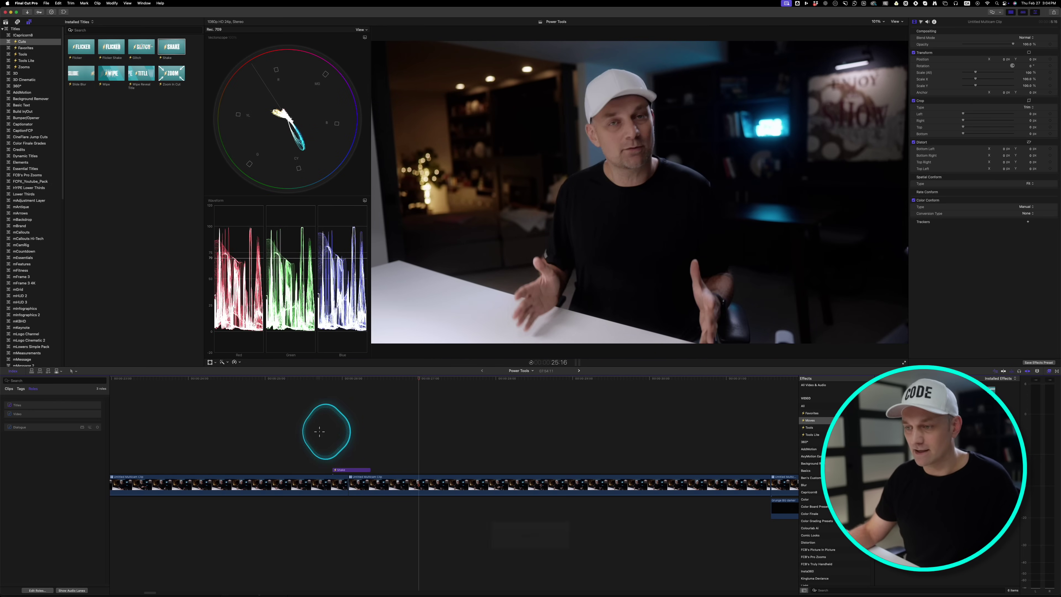
key("space")
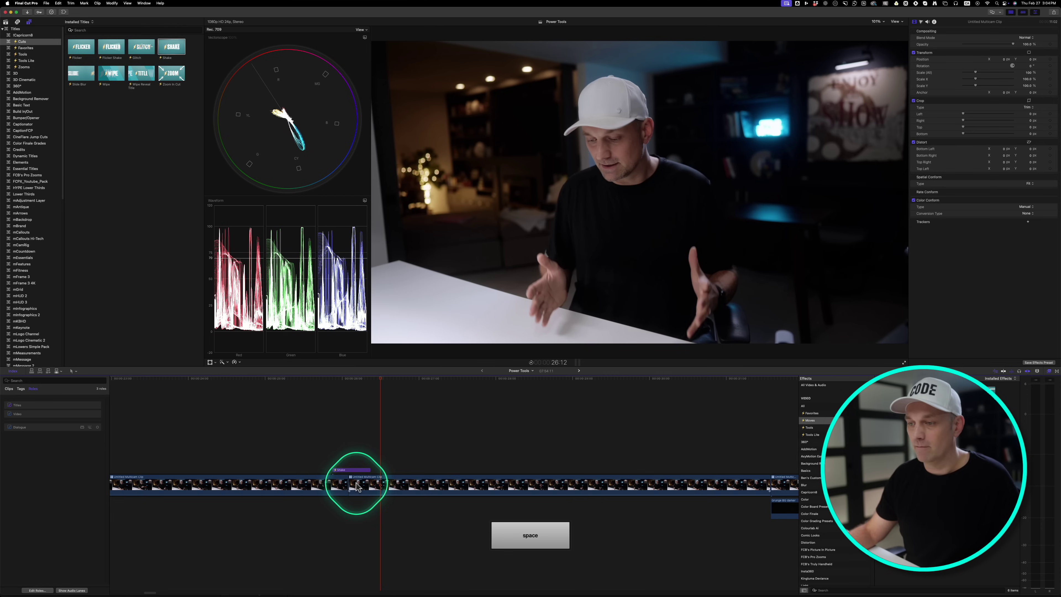
Adjust the Shake title's Amount, move its on-screen centre point to the upper-left area of the picture, and preview the shake.
left_click(353, 470)
left_click(348, 383)
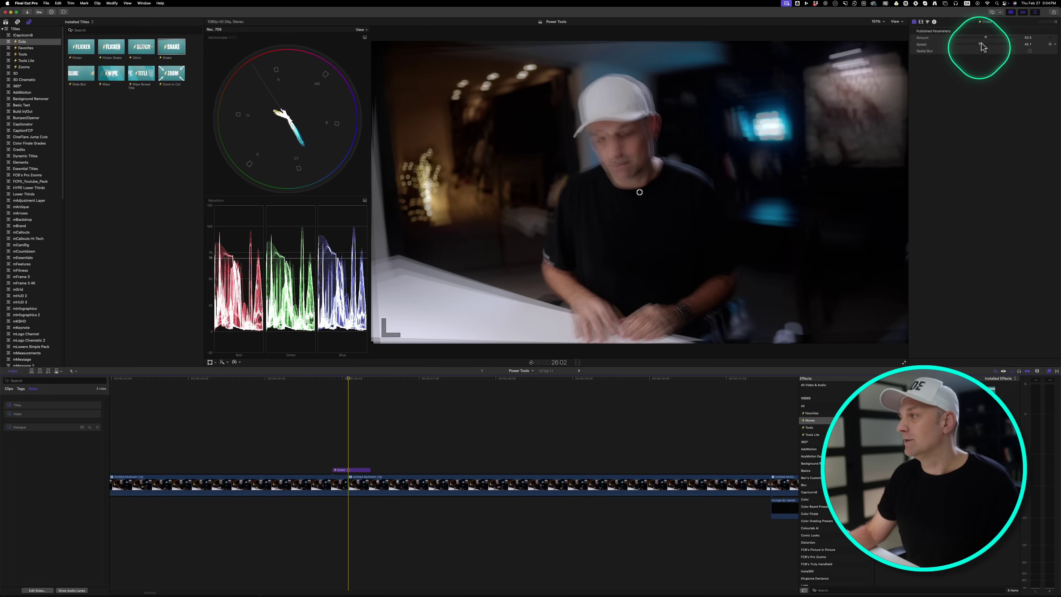
left_click_drag(985, 37, 985, 39)
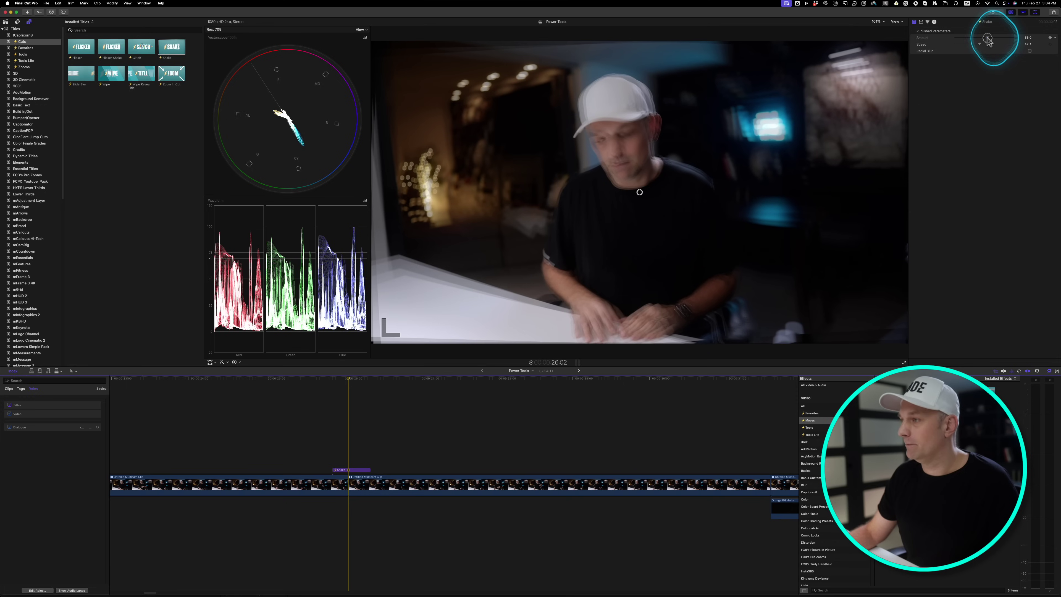
left_click_drag(640, 194, 502, 130)
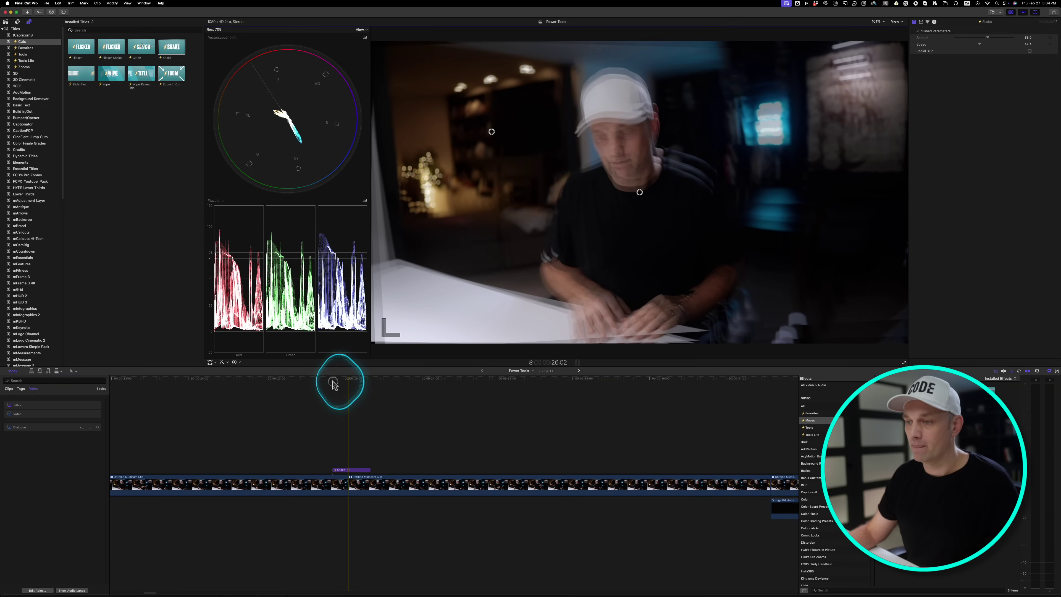
key("space")
left_click(347, 379)
Enable Radial Blur on the Shake title, move the blur centre to the lower-right area of the picture, and play the result.
left_click(992, 50)
left_click(1030, 50)
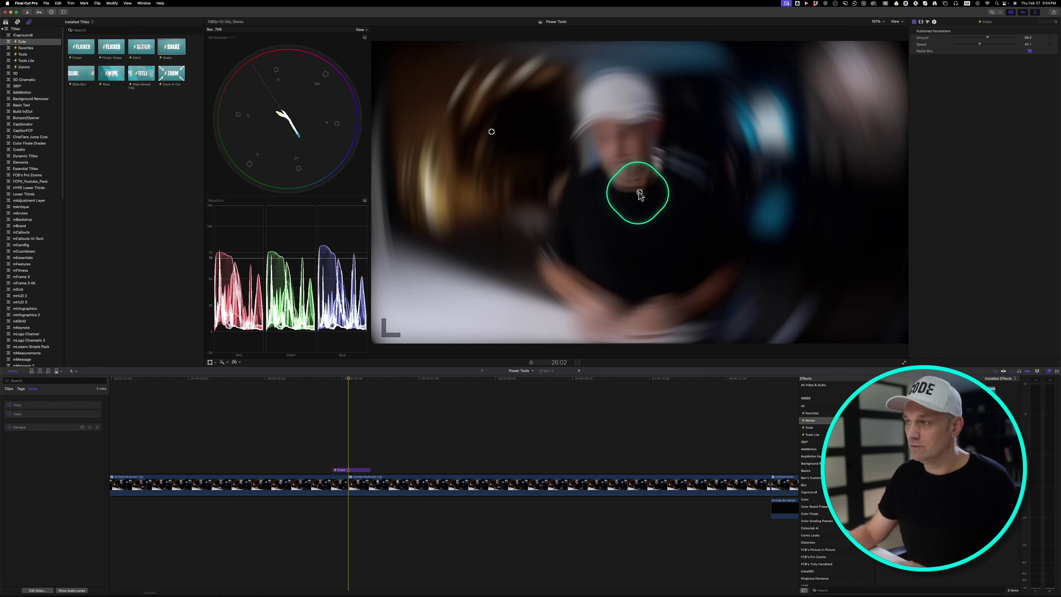
left_click_drag(640, 193, 451, 106)
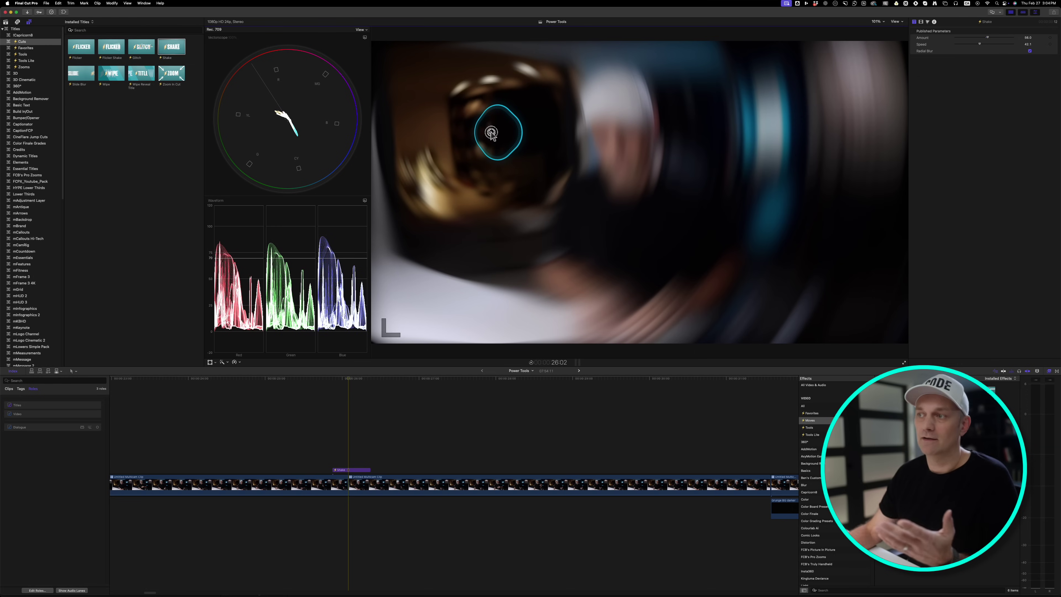
left_click_drag(492, 133, 777, 278)
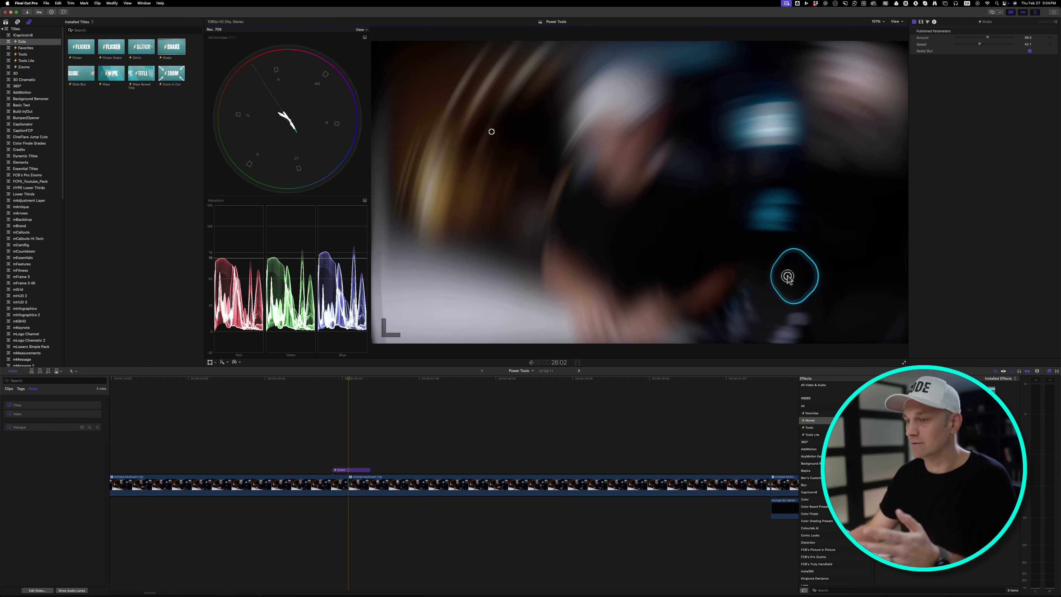
left_click(327, 380)
key("space")
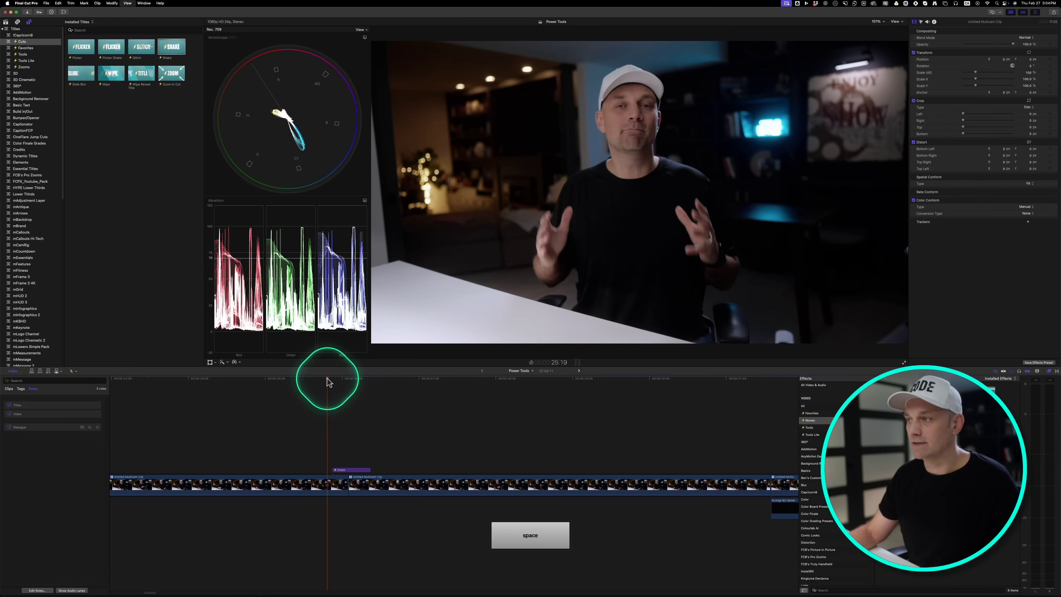
left_click(328, 379)
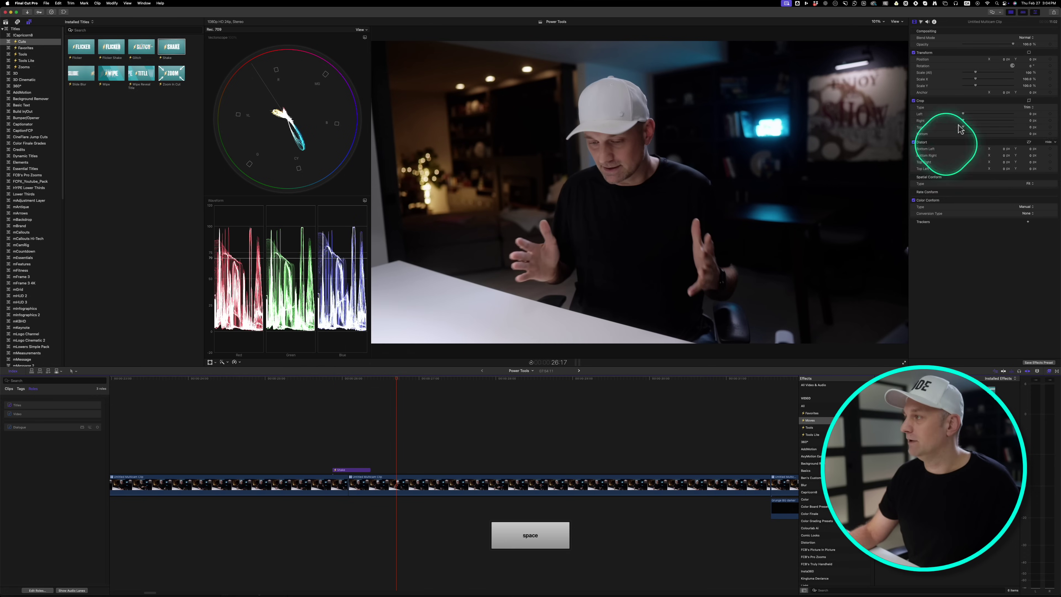
Shorten the Shake title so it sits tightly around the multicam cut, and play it back.
left_click(360, 379)
left_click(365, 468)
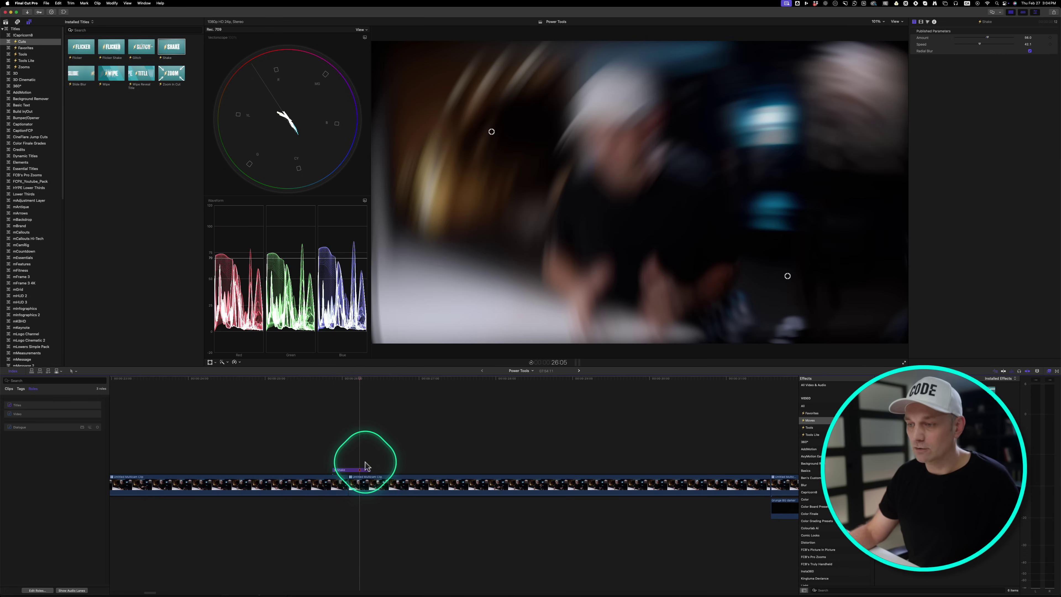
left_click_drag(369, 470, 347, 461)
left_click(334, 443)
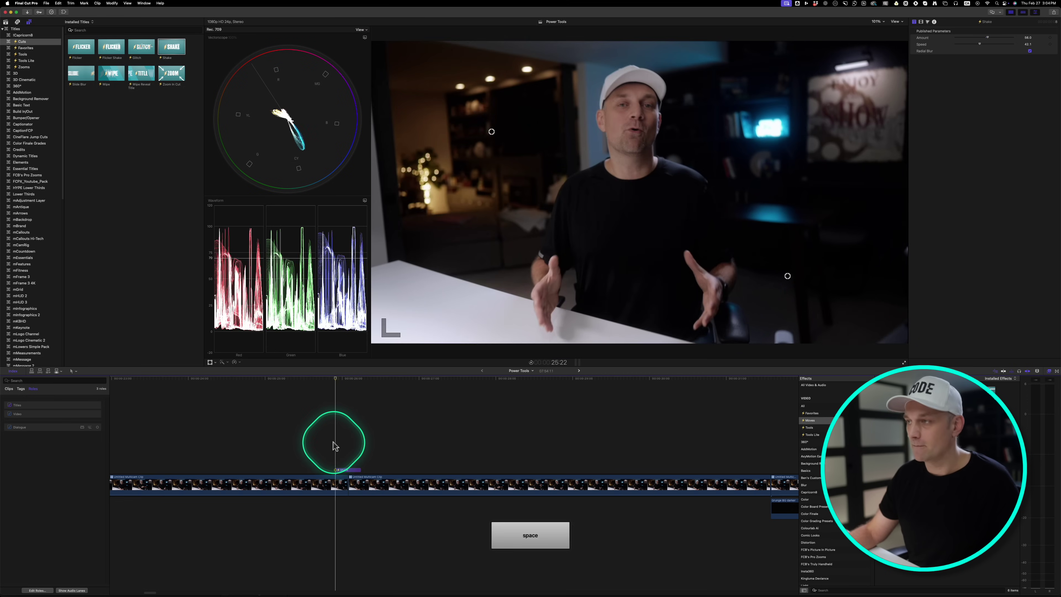
key("space")
key("space")
Toggle Radial Blur on the Shake title at the cut to compare the look, leaving it off.
left_click(348, 403)
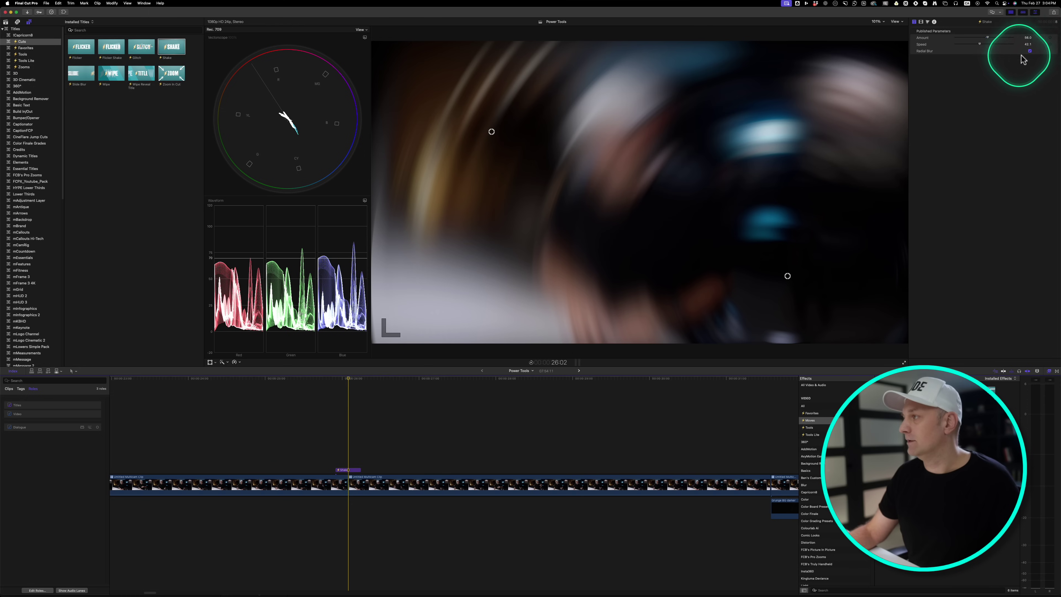
left_click(1030, 51)
left_click(1030, 52)
left_click(1030, 51)
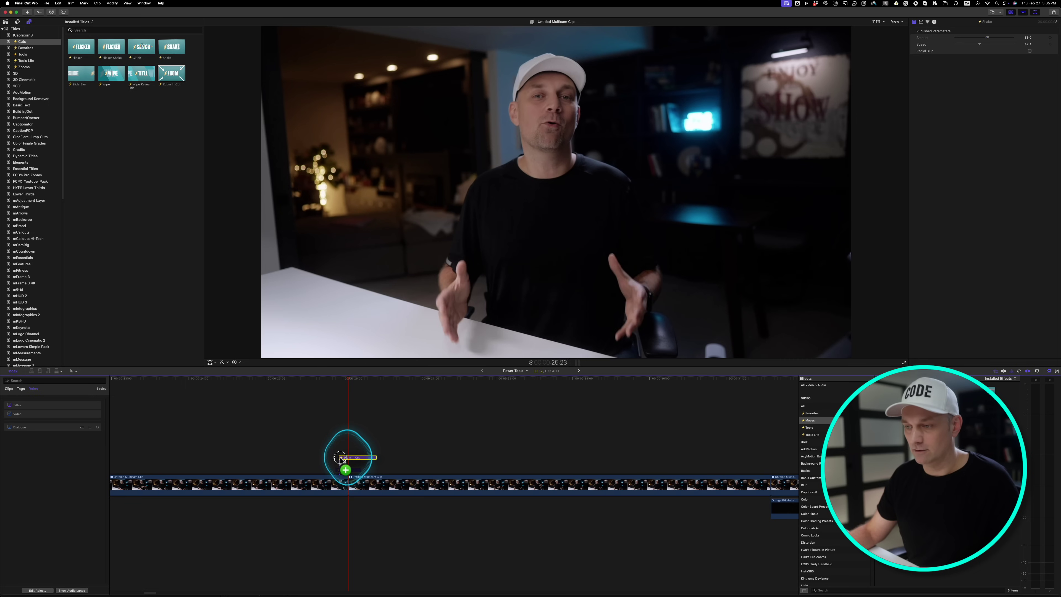
Add the Zoom In Cut title above the cut between the first two multicam clips and play it back.
left_click_drag(347, 451, 334, 462)
key("space")
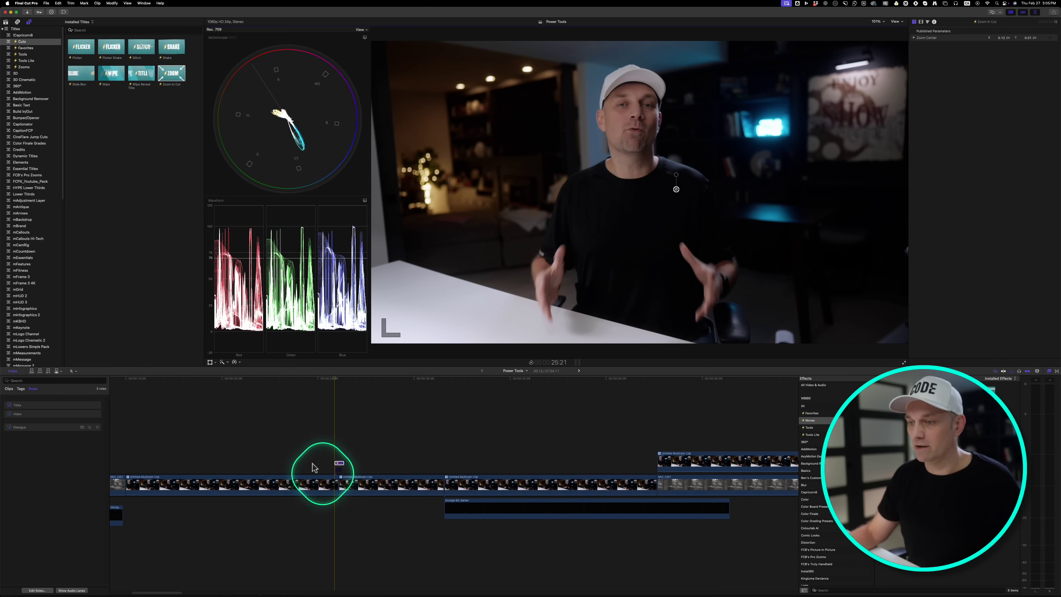
left_click(324, 405)
key("space")
Centre the Zoom In Cut title on the end of the connected multicam clip above MVI_1357, and play the transition.
left_click(542, 434)
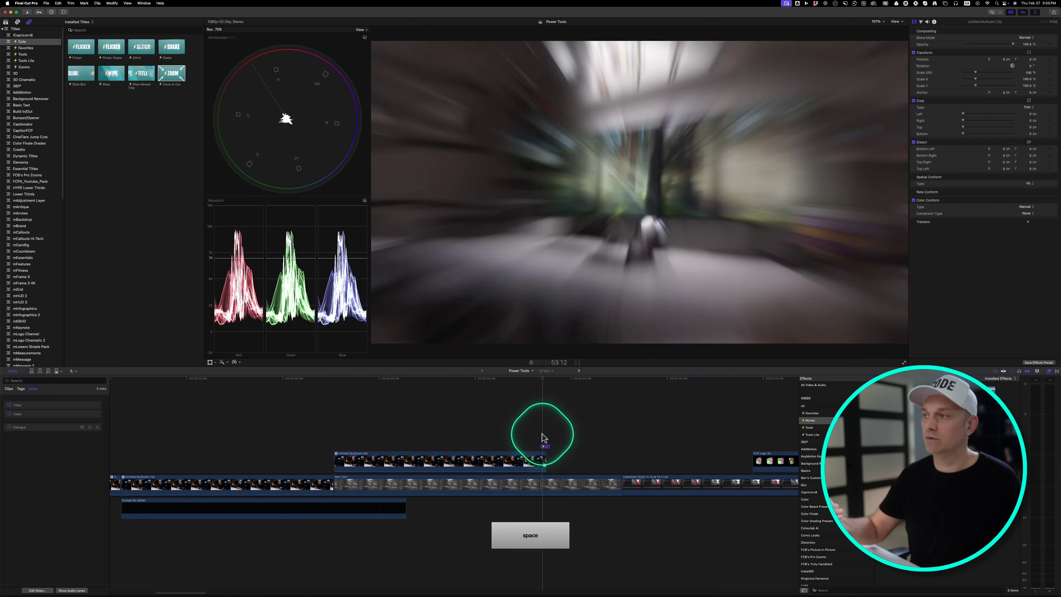
key("super+equal")
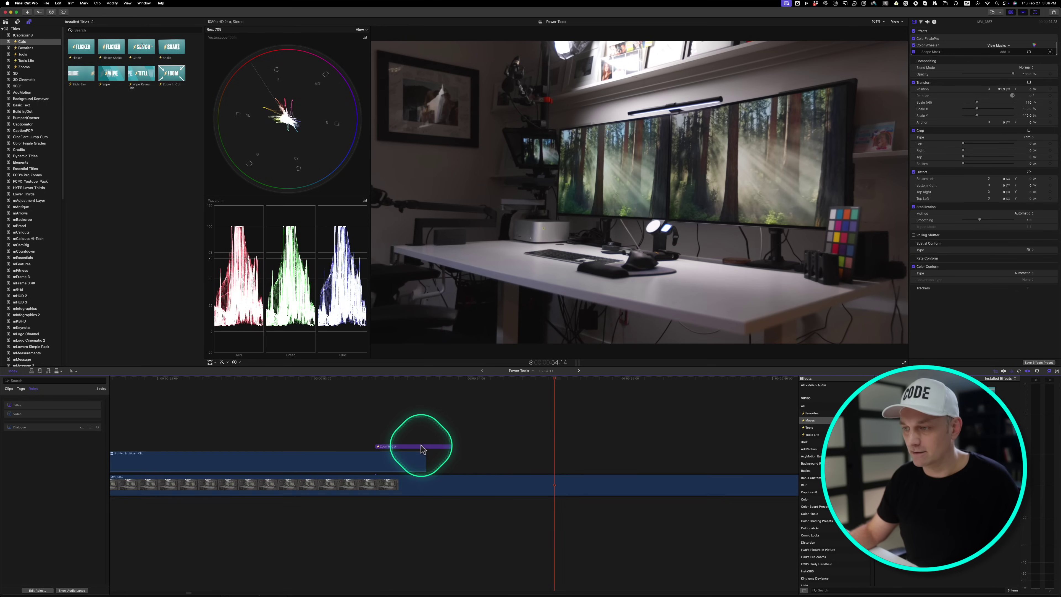
left_click_drag(422, 449, 441, 446)
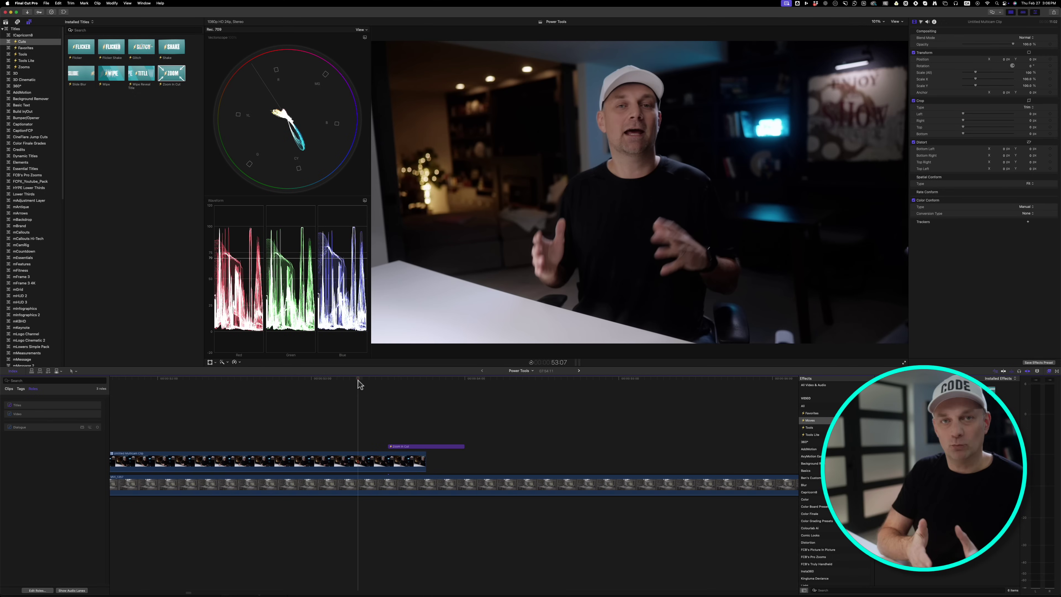
key("space")
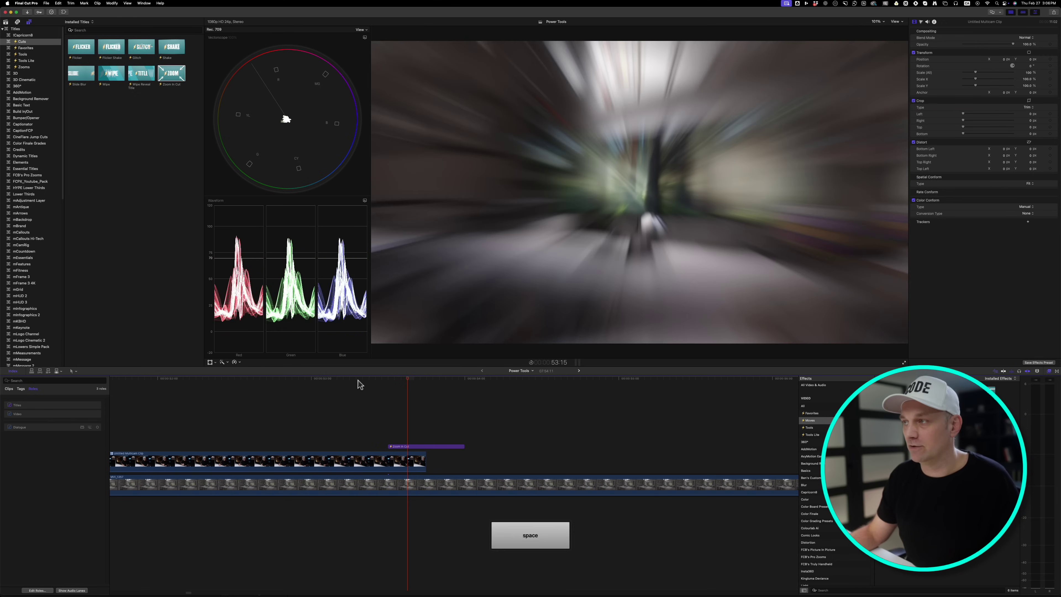
left_click_drag(308, 446, 320, 449)
key("space")
Add the Wipe title above the end of the connected multicam clip and play the transition.
left_click_drag(111, 74, 255, 438)
left_click(134, 383)
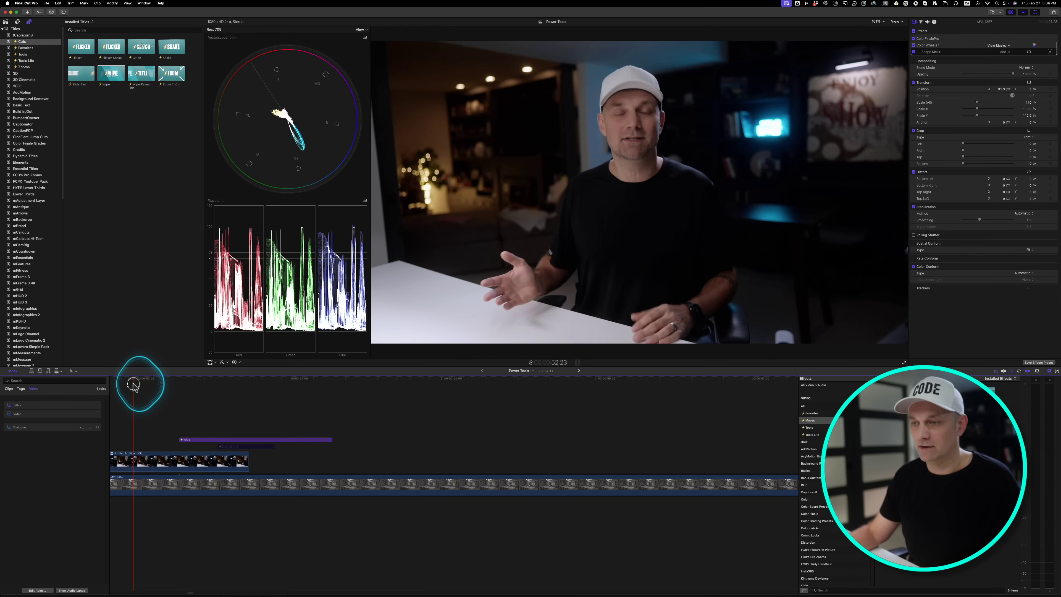
key("space")
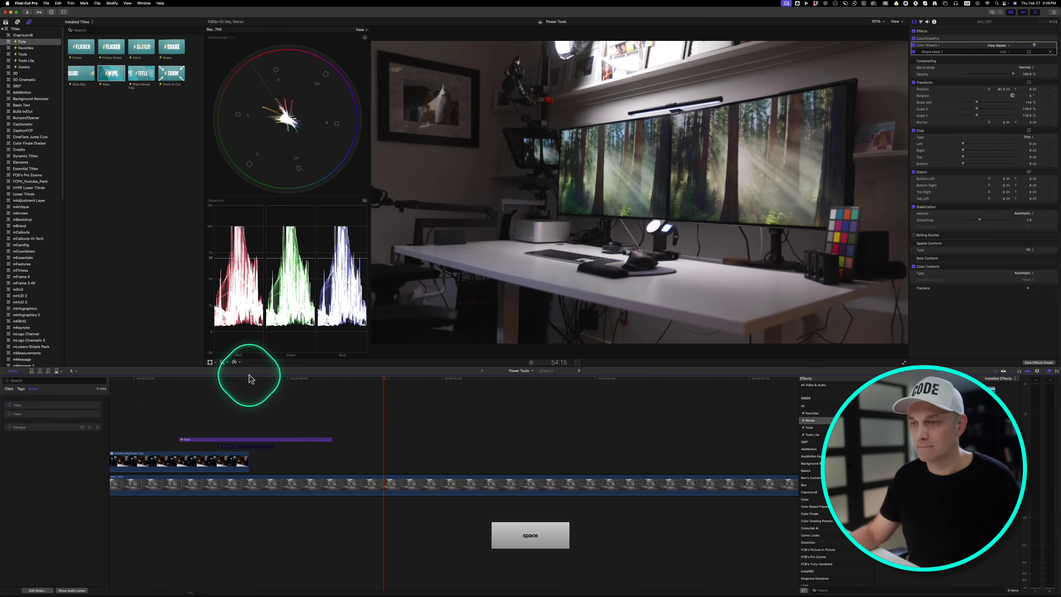
Turn on Stroke 1, Stroke 2 and Stroke 3 for the Wipe title and scrub through it to check the lines.
left_click_drag(249, 378, 223, 378)
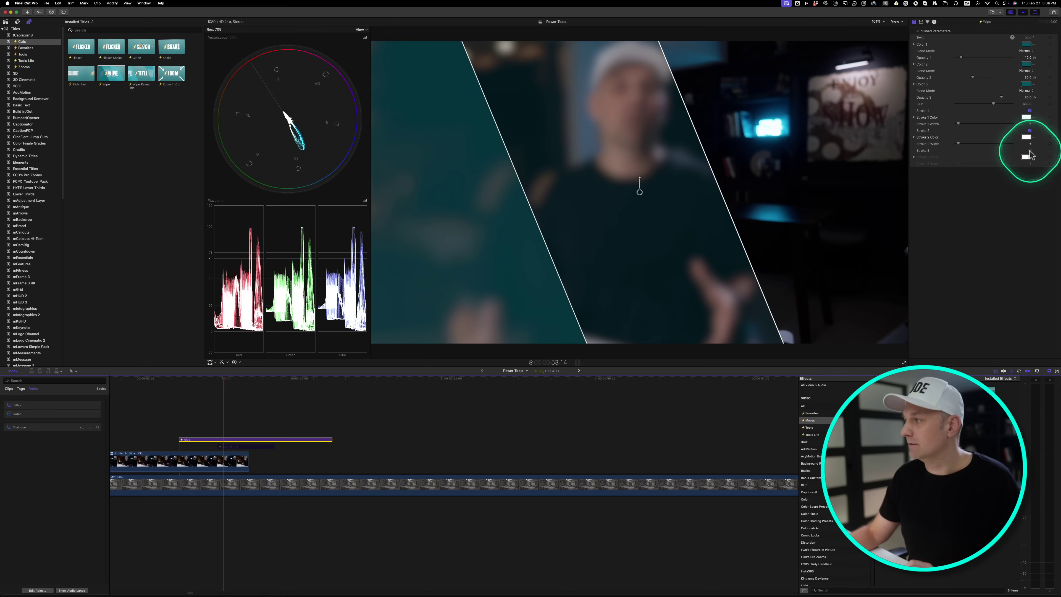
left_click_drag(231, 379, 169, 383)
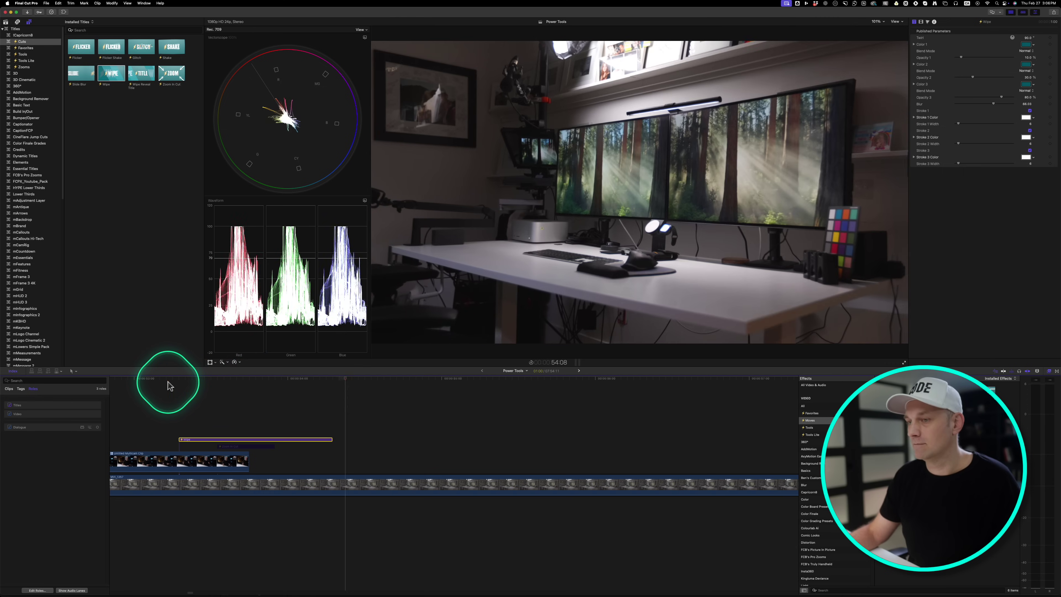
left_click_drag(240, 379, 268, 380)
Change the rotation angle of the Wipe title and preview the wipe in its new direction.
left_click(746, 217)
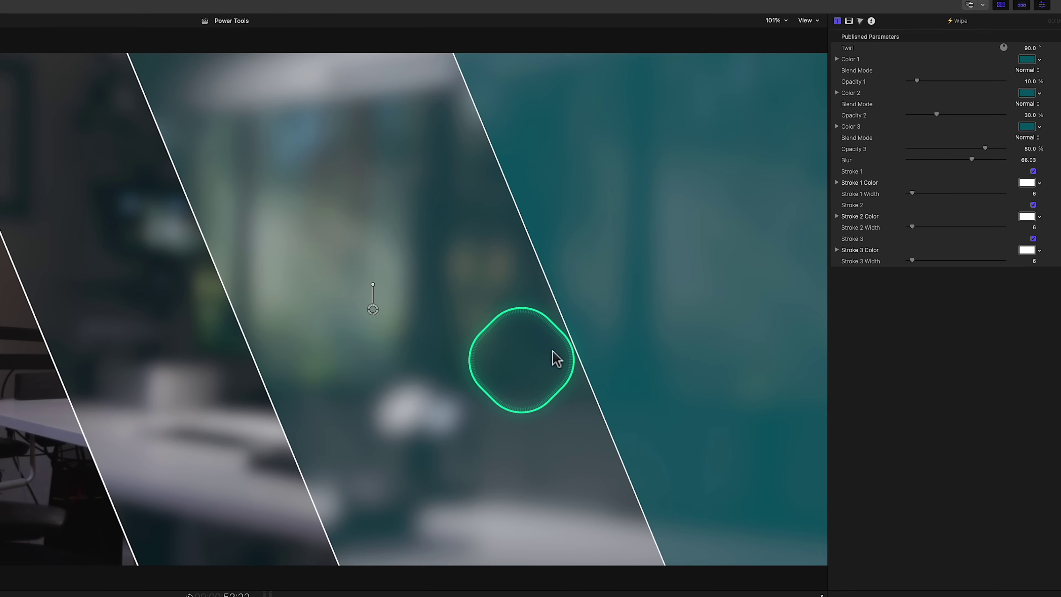
left_click_drag(1029, 48, 1030, 49)
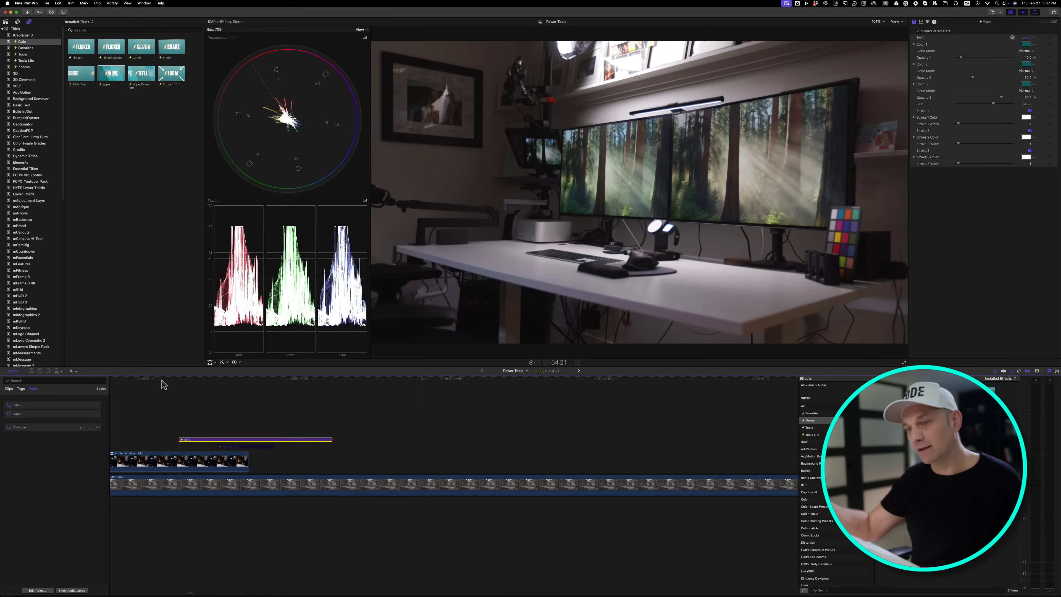
left_click(234, 439)
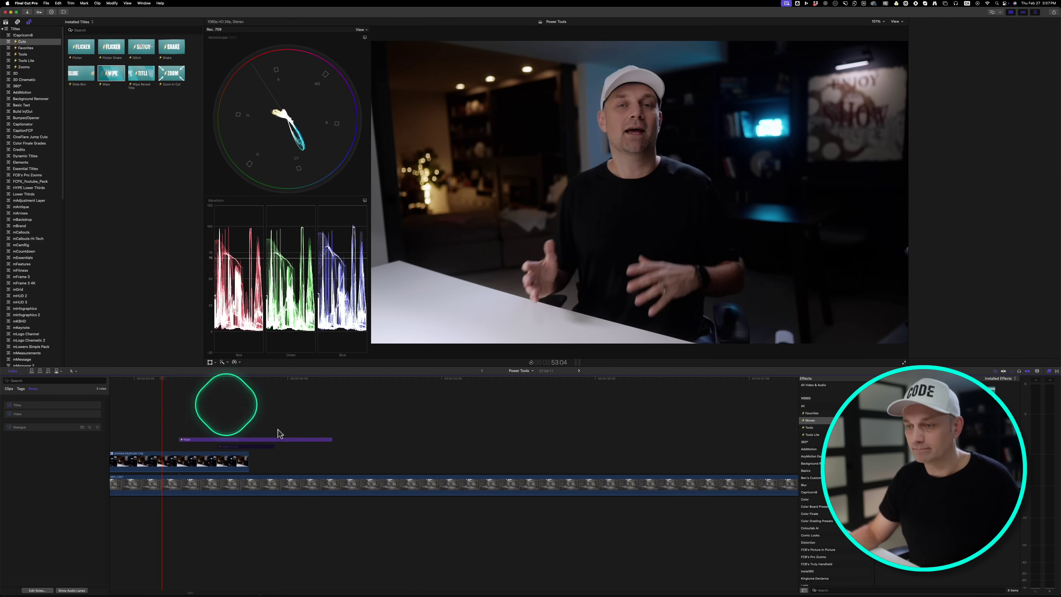
Replace the Wipe title with the Wipe Reveal Title over the end of the connected multicam clip, and preview it.
key("BackSpace")
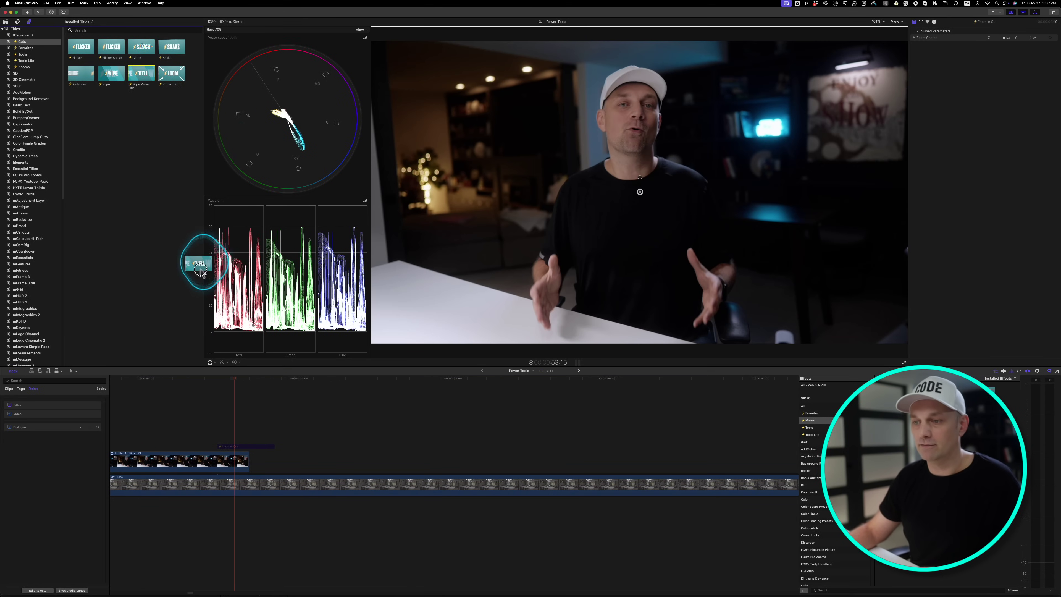
left_click_drag(210, 296, 139, 436)
key("super+minus")
left_click_drag(293, 441, 280, 440)
left_click(190, 381)
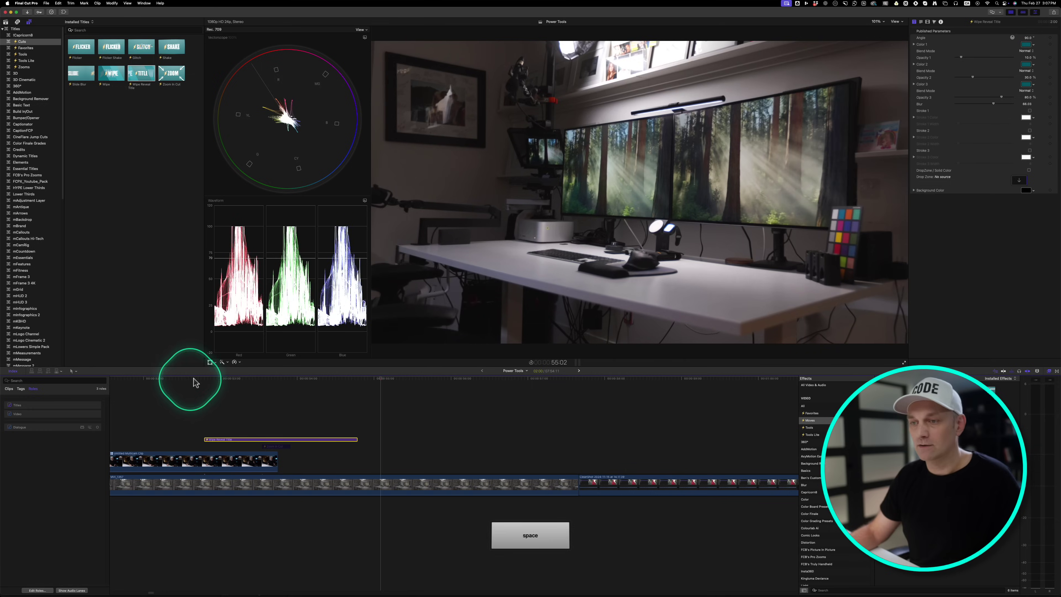
left_click_drag(193, 383, 262, 384)
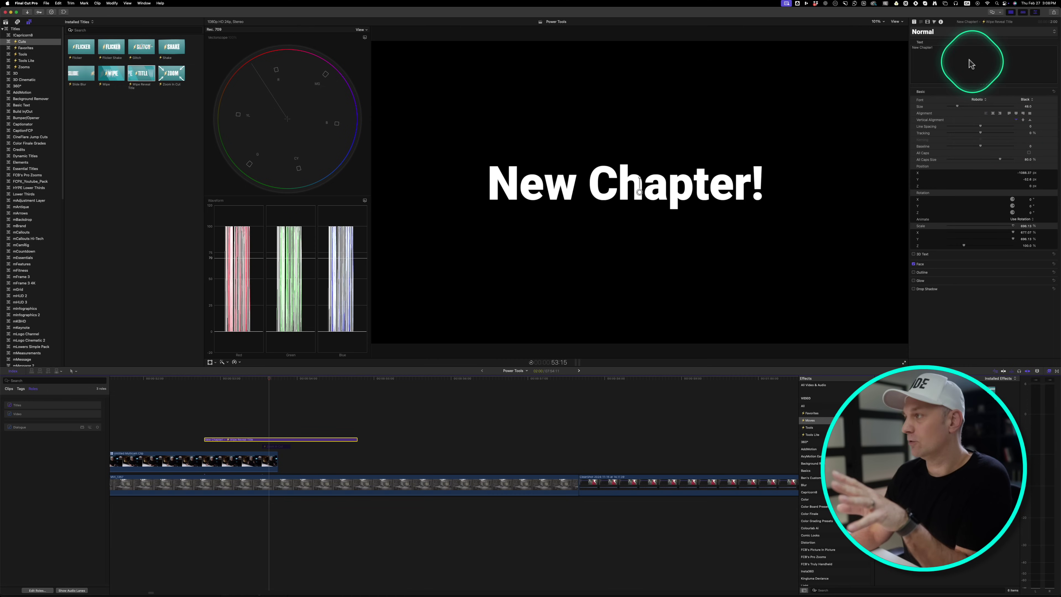
Try the Monolith 3D style at a smaller text size on the Wipe Reveal Title, and undo both changes.
left_click(946, 31)
mouse_move(942, 54)
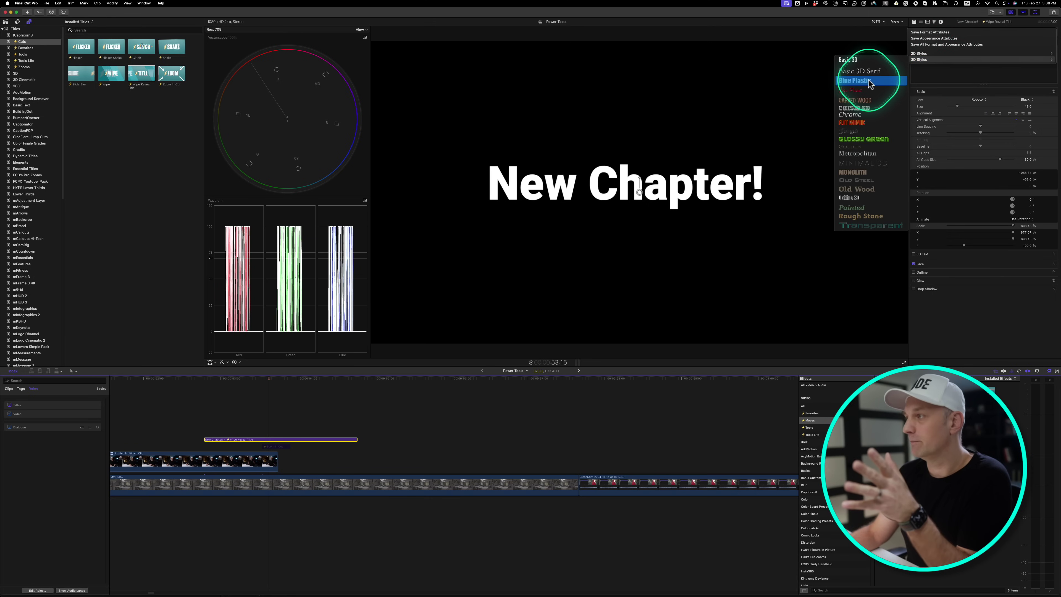
left_click(855, 172)
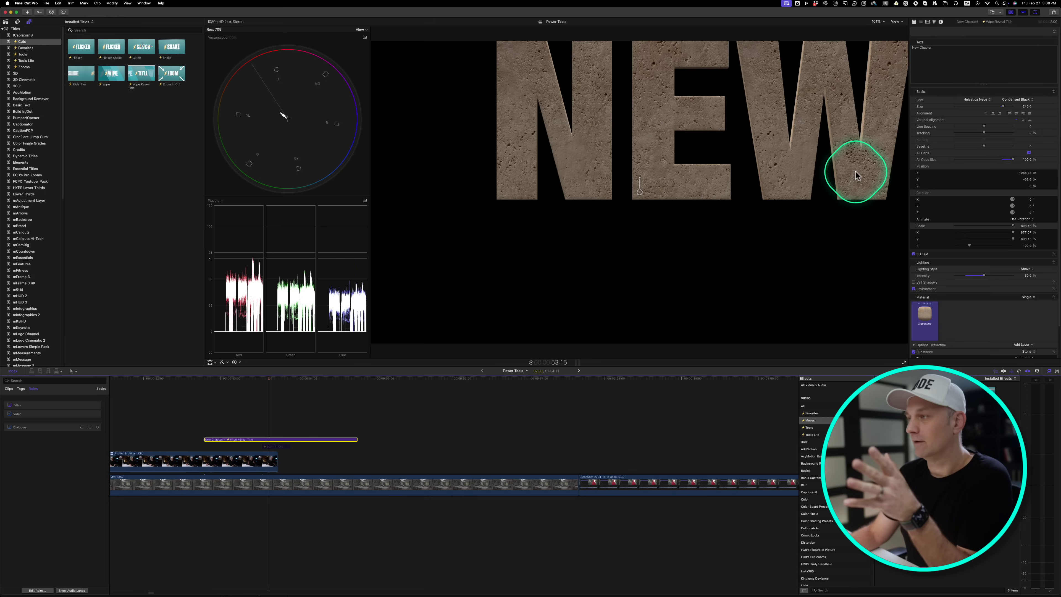
left_click_drag(983, 107, 965, 106)
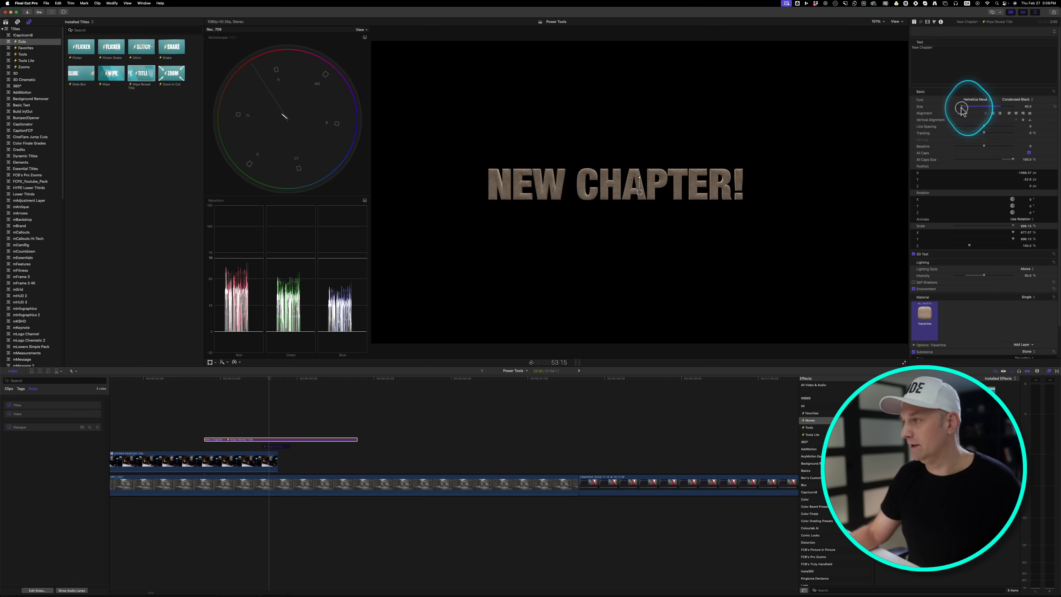
key("shift+slash")
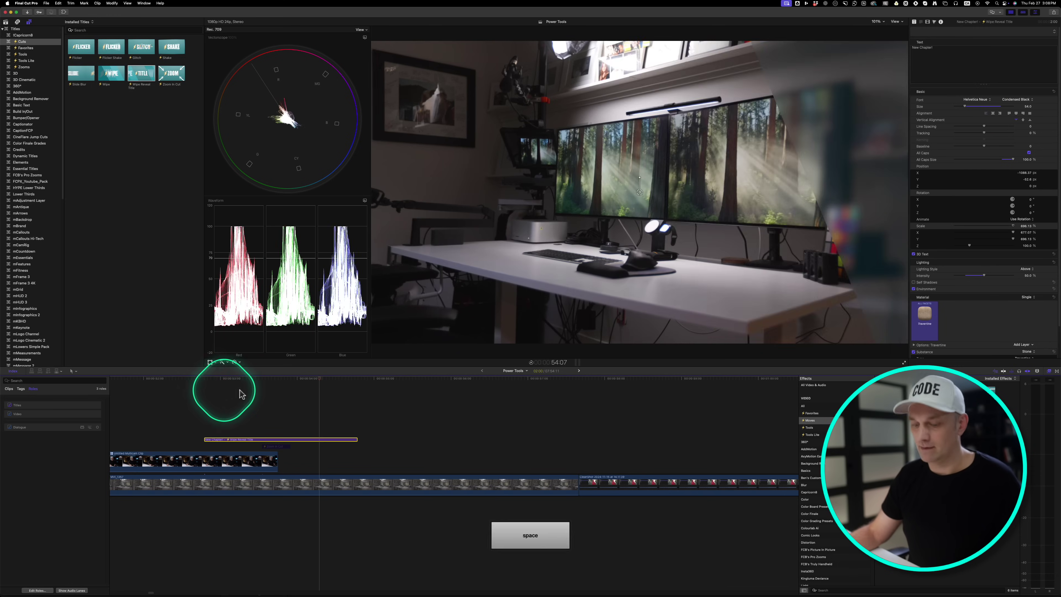
key("cmd+z")
key("cmd+z")
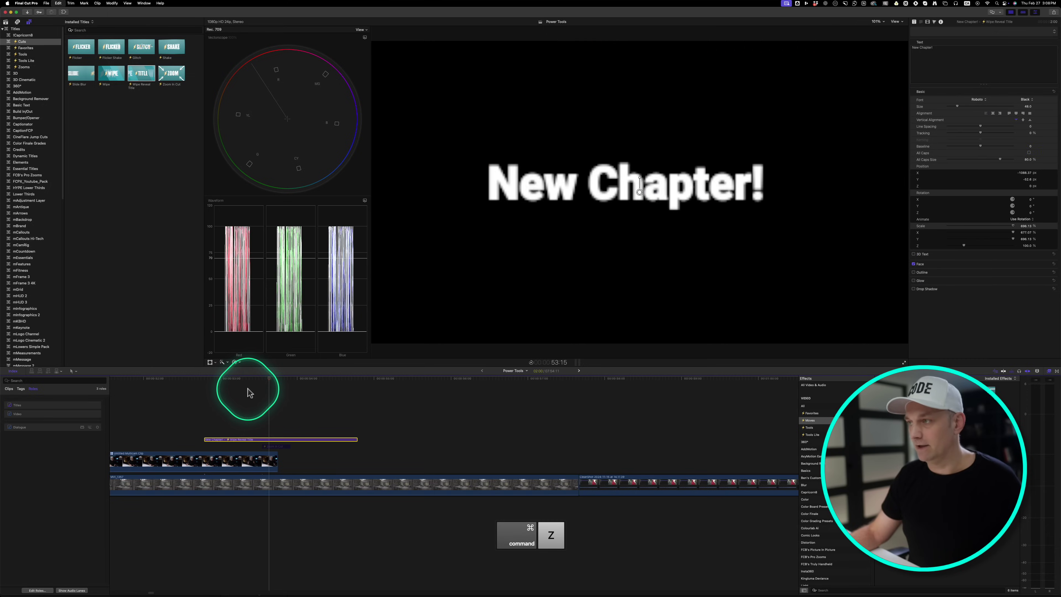
Turn on the drop zone of the Wipe Reveal Title and fill it with the Grunge BG clip from the timeline.
left_click(914, 21)
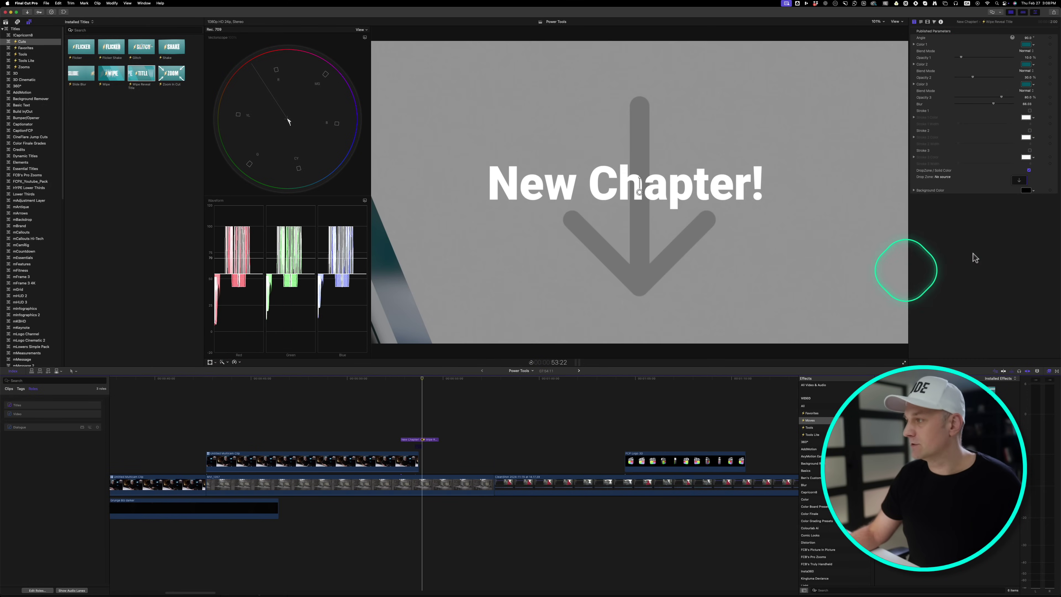
left_click(1020, 179)
left_click(217, 485)
left_click(184, 502)
left_click(964, 211)
left_click(892, 361)
Play the Wipe Reveal Title over the cut to check its text against the grunge background.
left_click(406, 431)
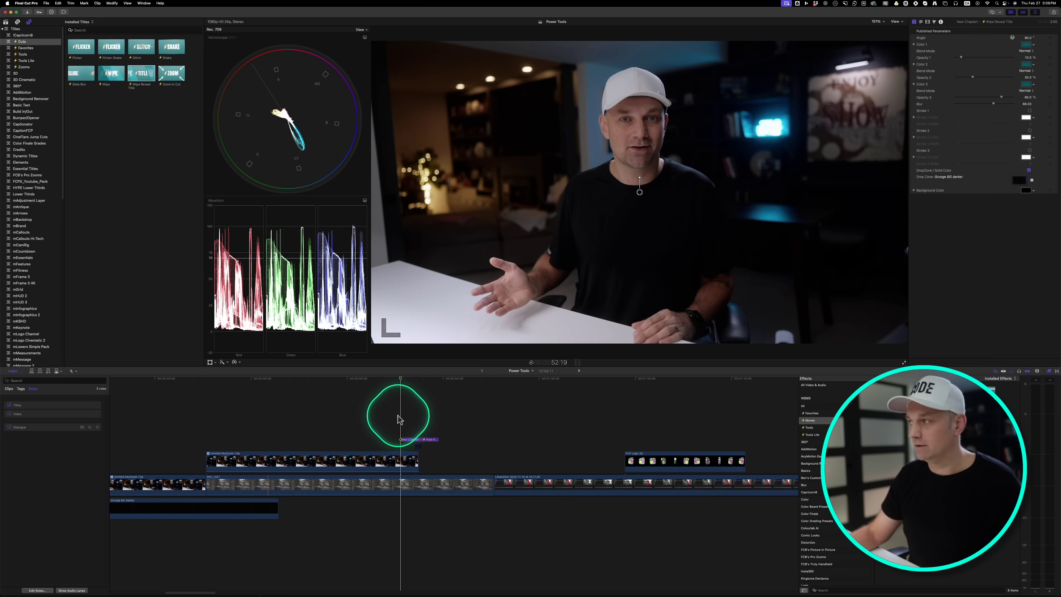
key("space")
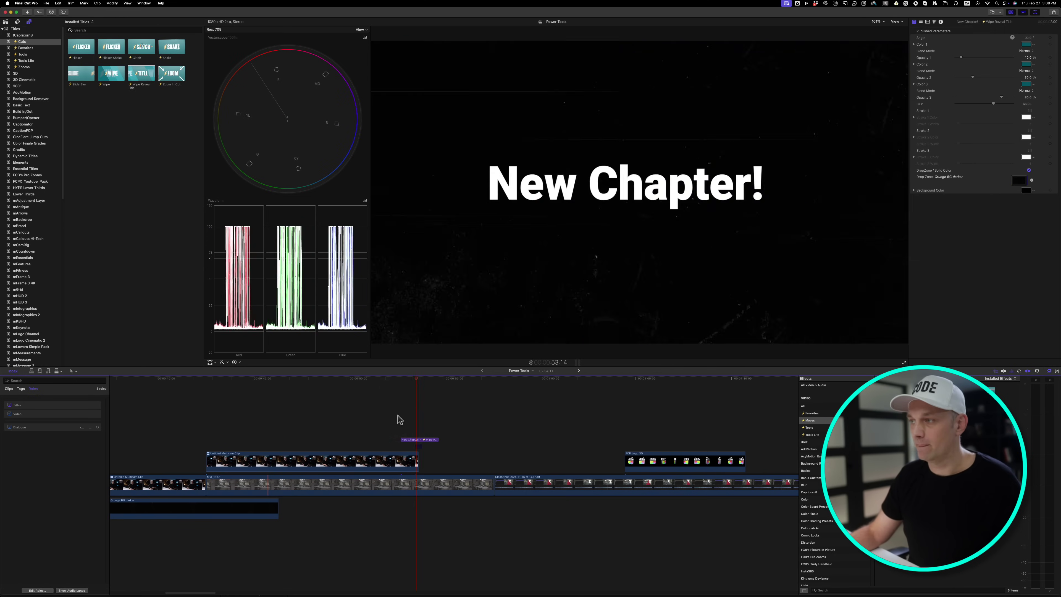
key("space")
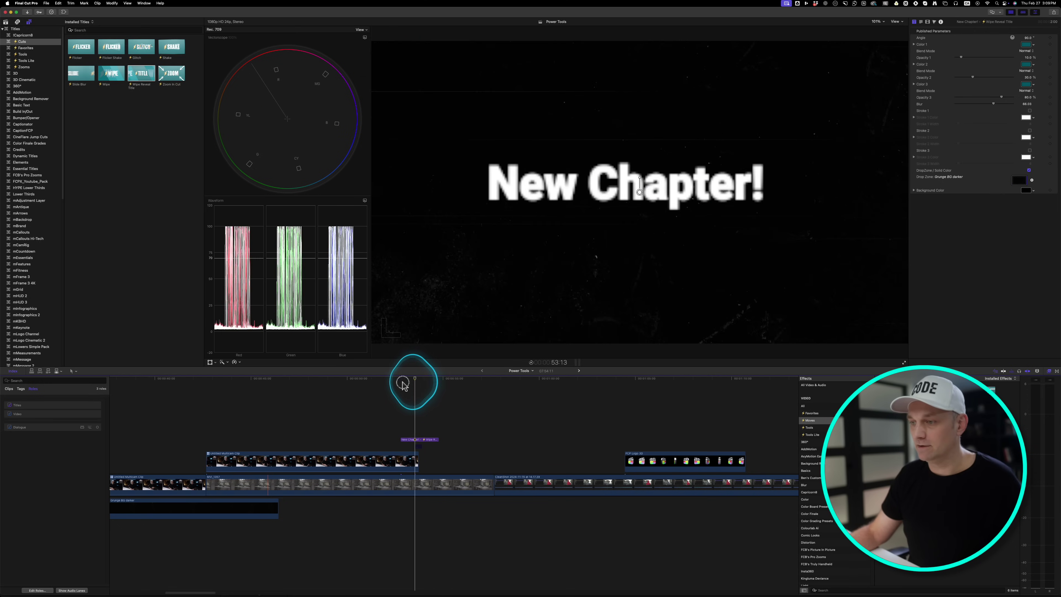
key("space")
left_click(419, 381)
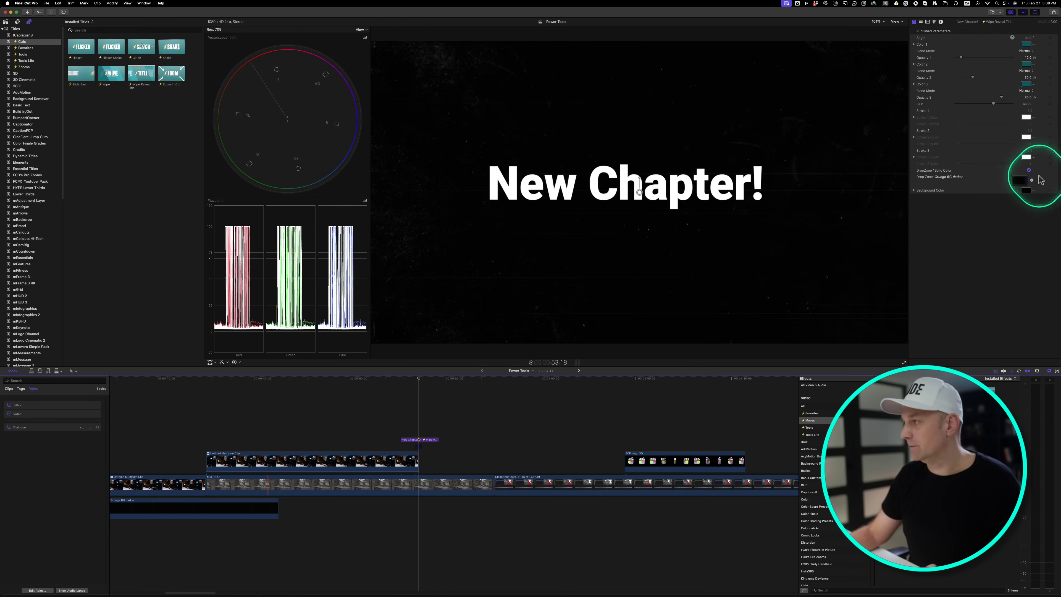
Turn off the drop zone, set the Wipe Reveal Title's background color to teal, and play the transition.
left_click(1029, 170)
left_click(1025, 190)
left_click(152, 364)
left_click(147, 387)
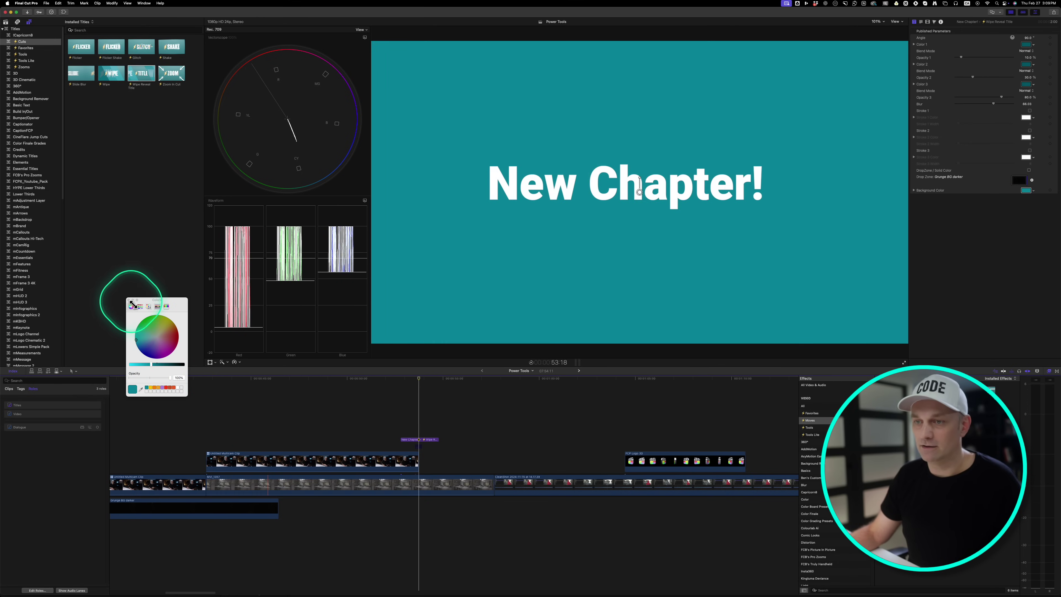
left_click(128, 299)
left_click(395, 381)
key("space")
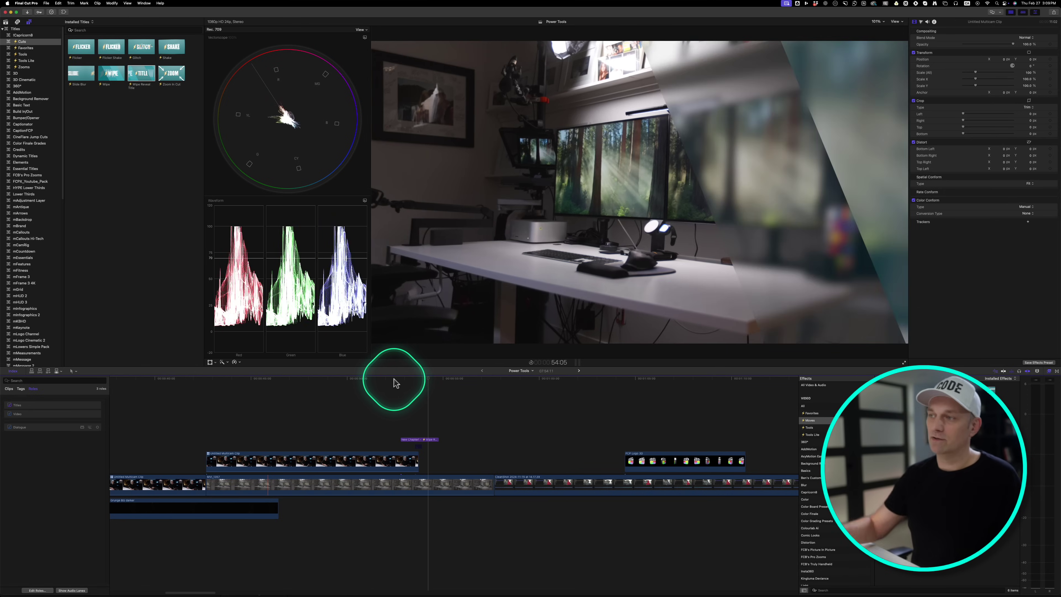
key("space")
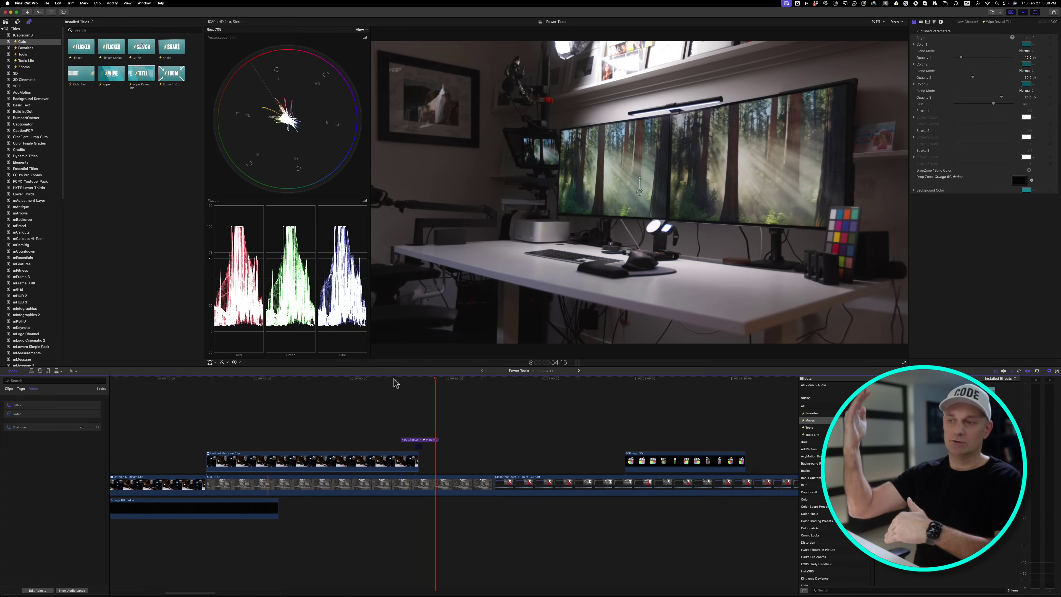
Set the Wipe Reveal Title's angle to about -116°, preview the new wipe direction, and turn its drop zone back on.
left_click(430, 439)
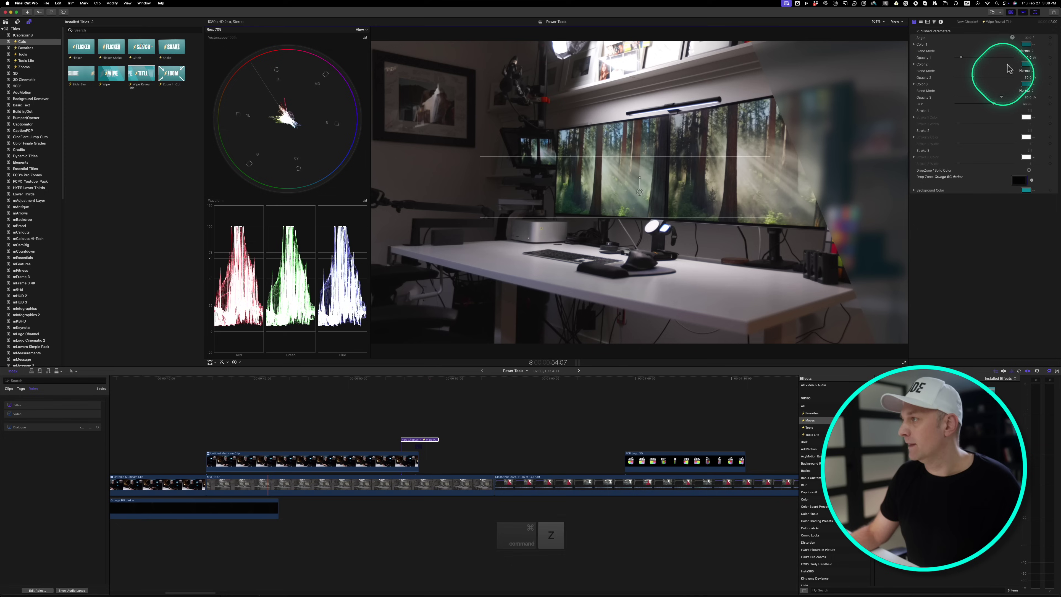
left_click_drag(1028, 39, 1027, 42)
left_click(406, 378)
key("space")
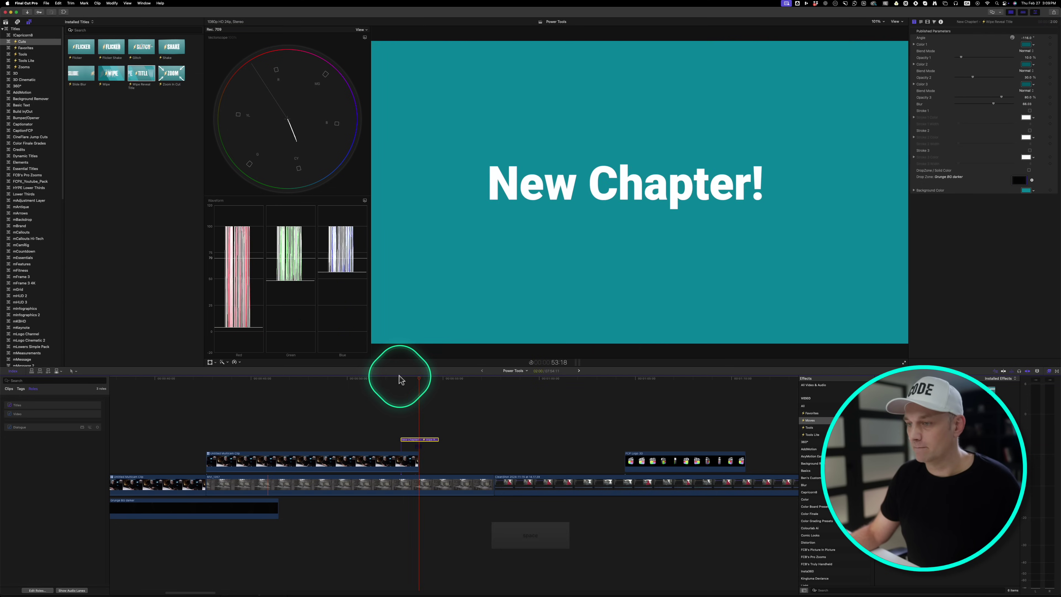
left_click(399, 376)
key("space")
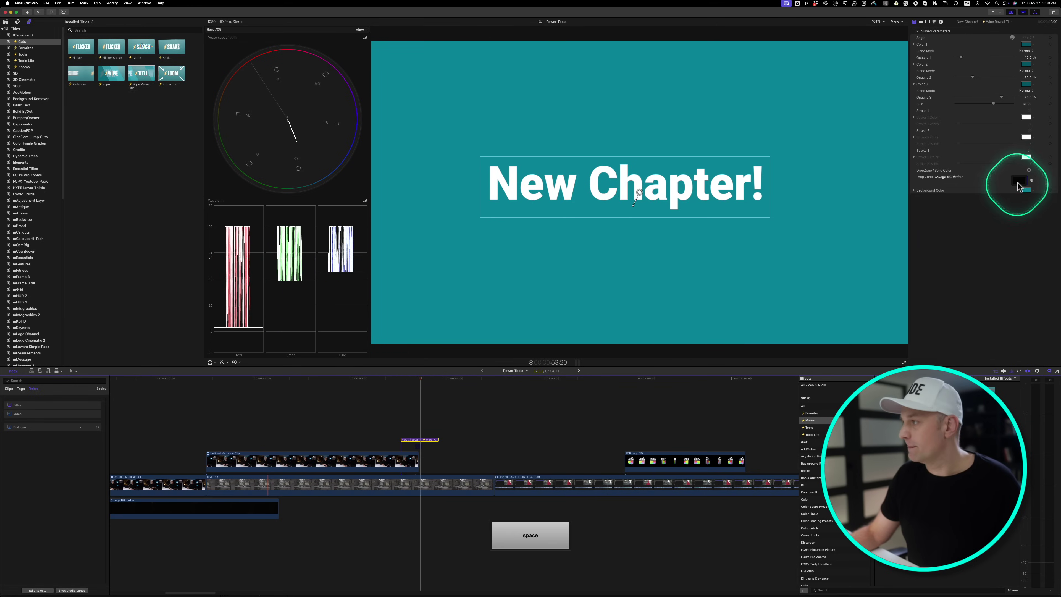
left_click(1029, 170)
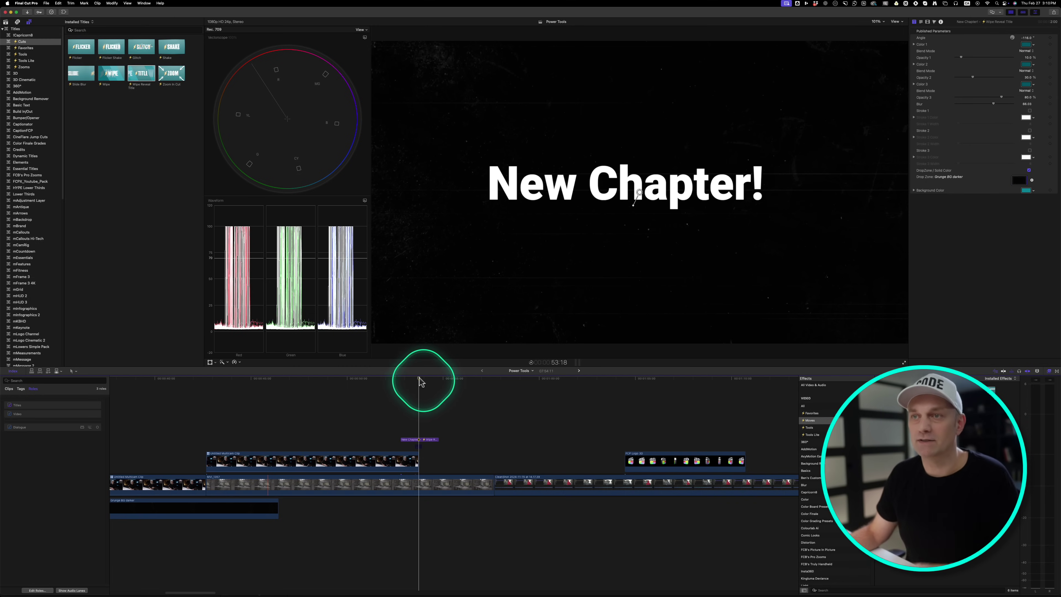
Replace the Wipe Reveal Title with the Slide Blur title over the end of the connected multicam clip, and play it.
left_click(80, 74)
left_click_drag(77, 78, 417, 438)
left_click(411, 383)
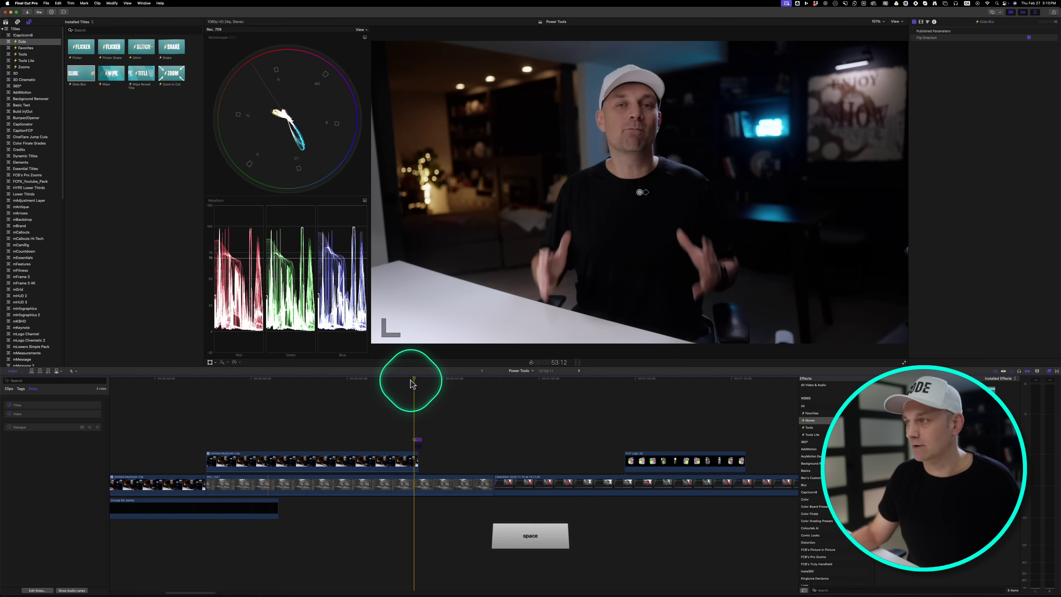
key("space")
key("space")
left_click(414, 381)
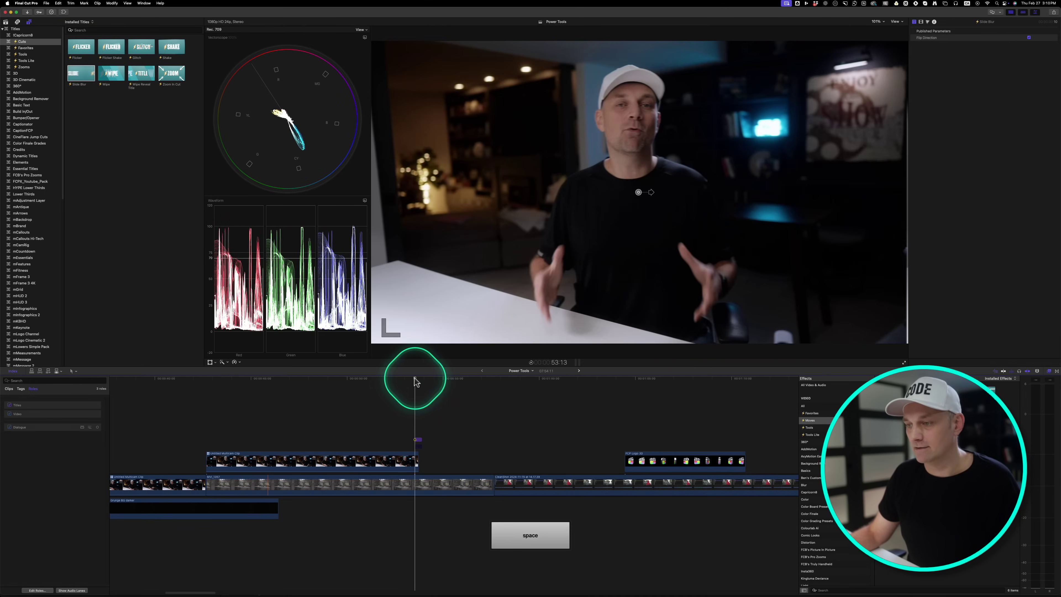
Preview the Slide Blur title with Flip Direction off, and turn Flip Direction back on to compare the slide directions.
left_click(418, 379)
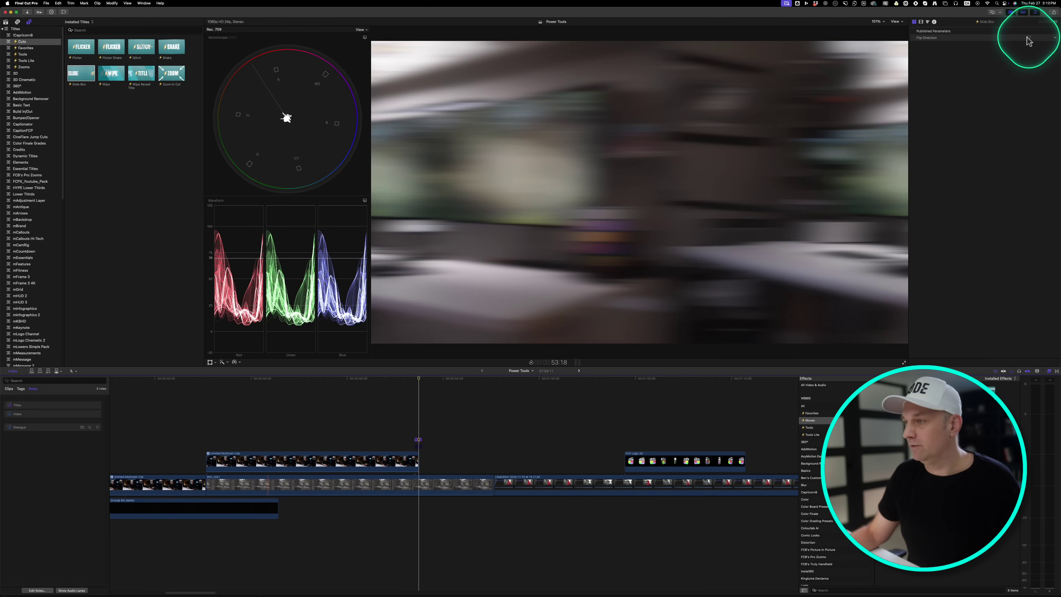
left_click(409, 380)
key("space")
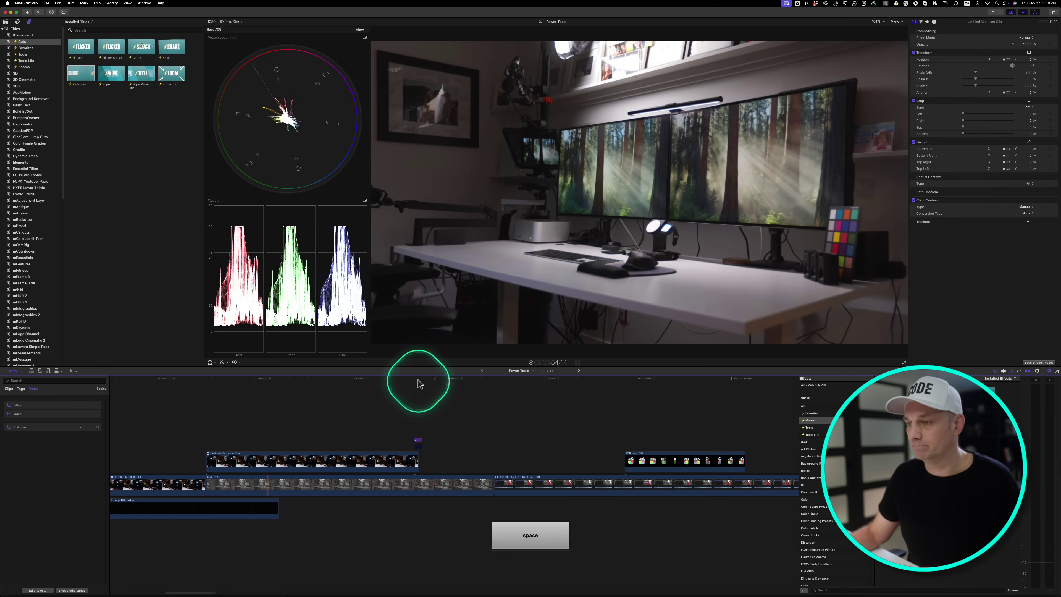
left_click(416, 380)
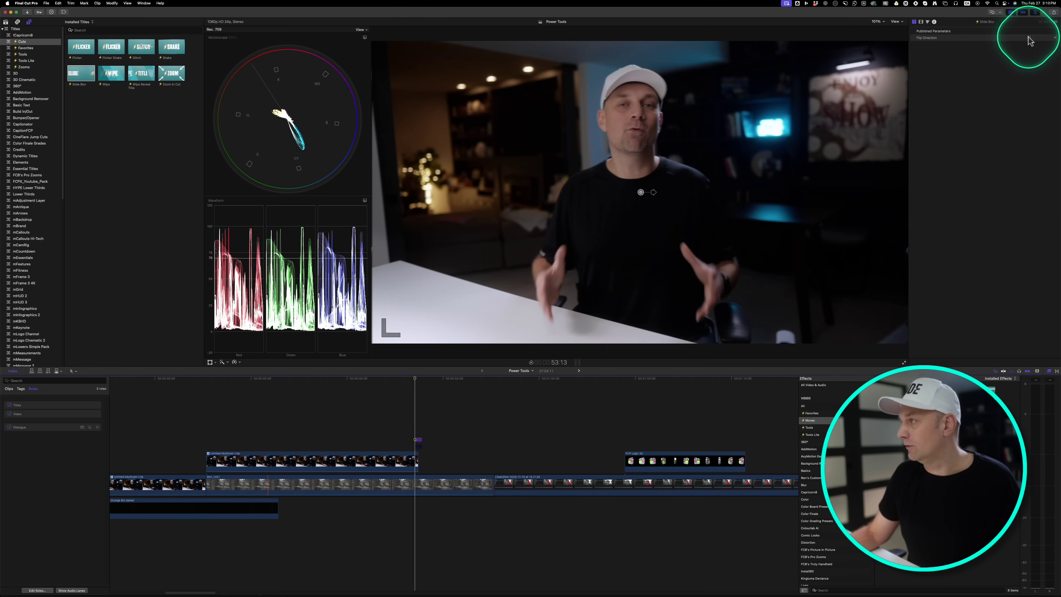
left_click(1029, 38)
left_click(414, 379)
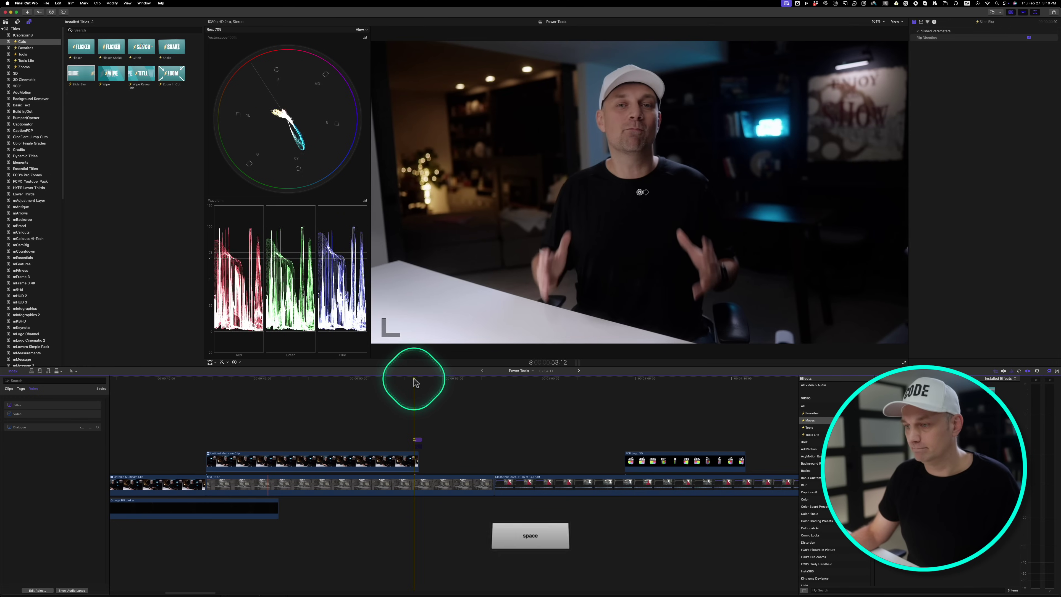
left_click(419, 379)
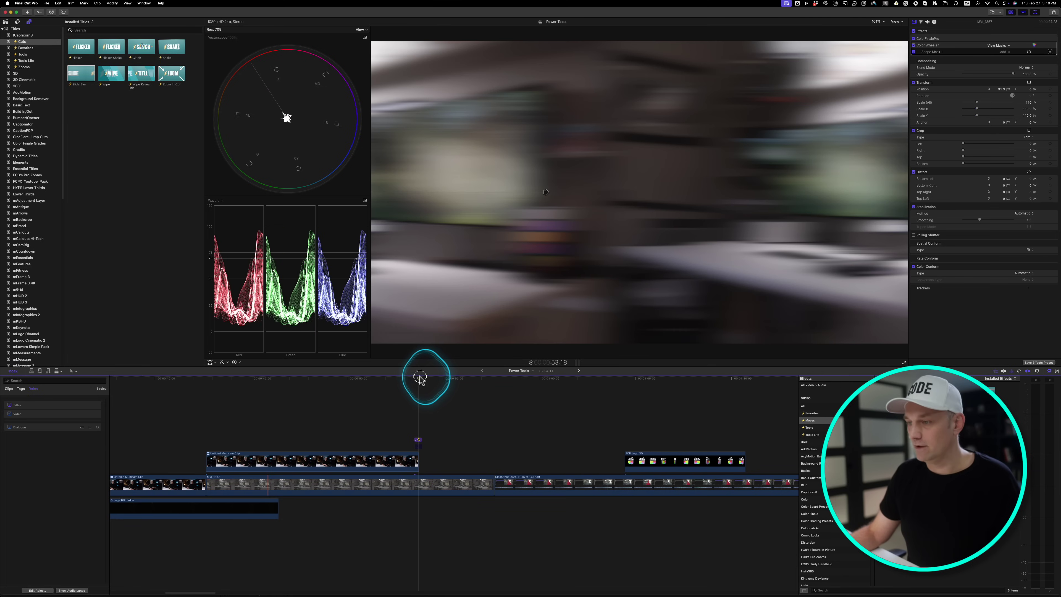
left_click(413, 378)
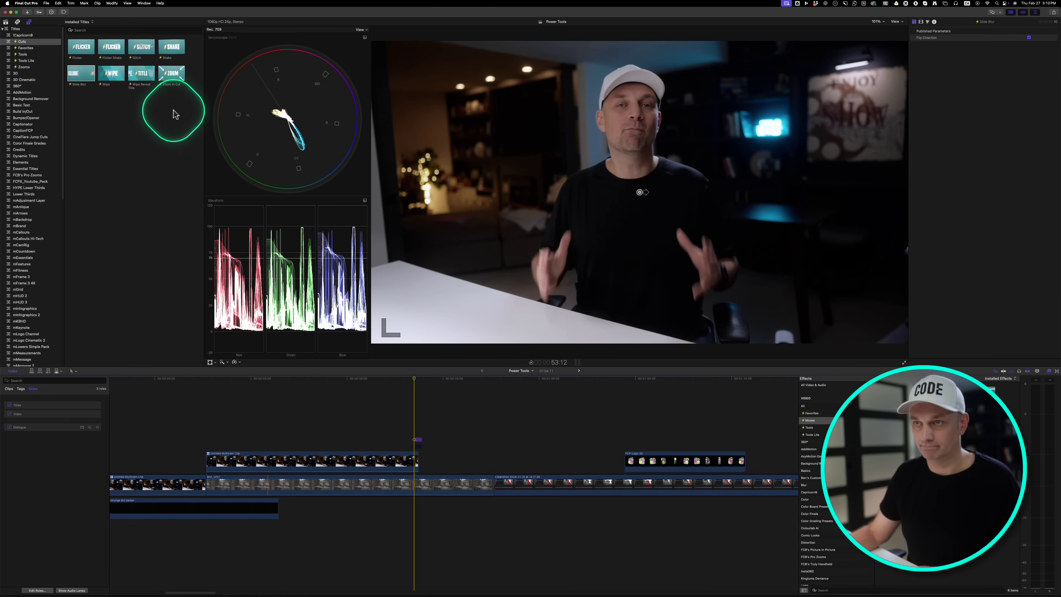
Replace the Slide Blur title with the Flicker title over the end of the connected multicam clip, and play the transition.
left_click(81, 49)
left_click_drag(79, 48, 411, 435)
key("=")
key("=")
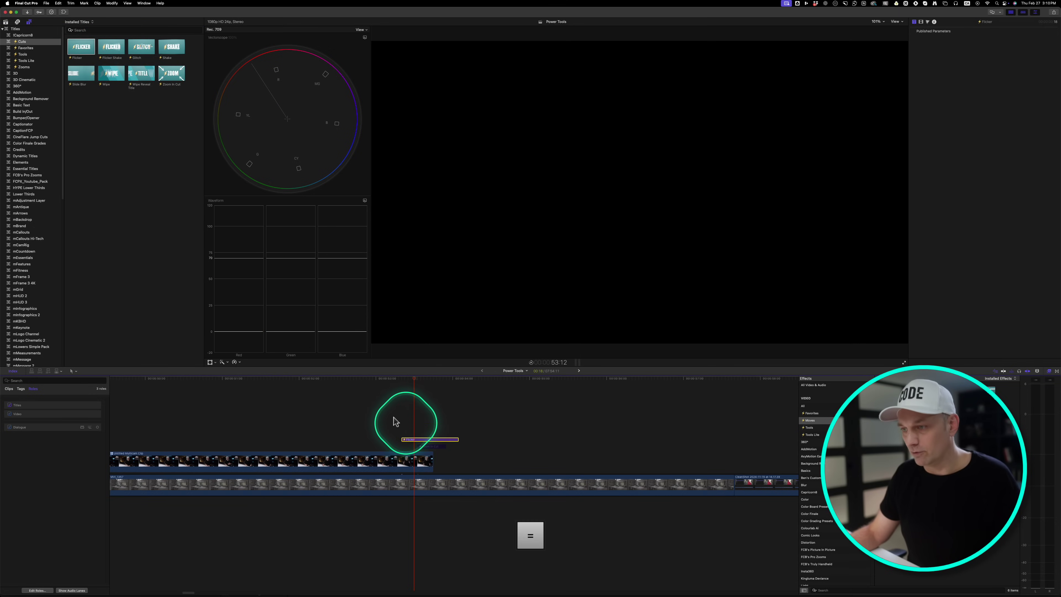
left_click(387, 419)
left_click(394, 379)
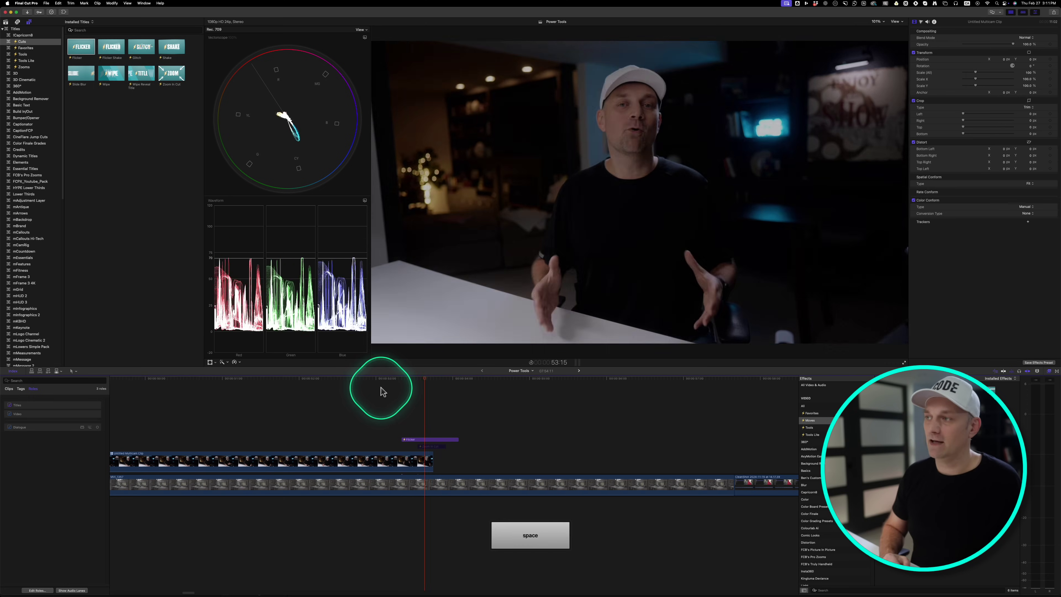
left_click(330, 385)
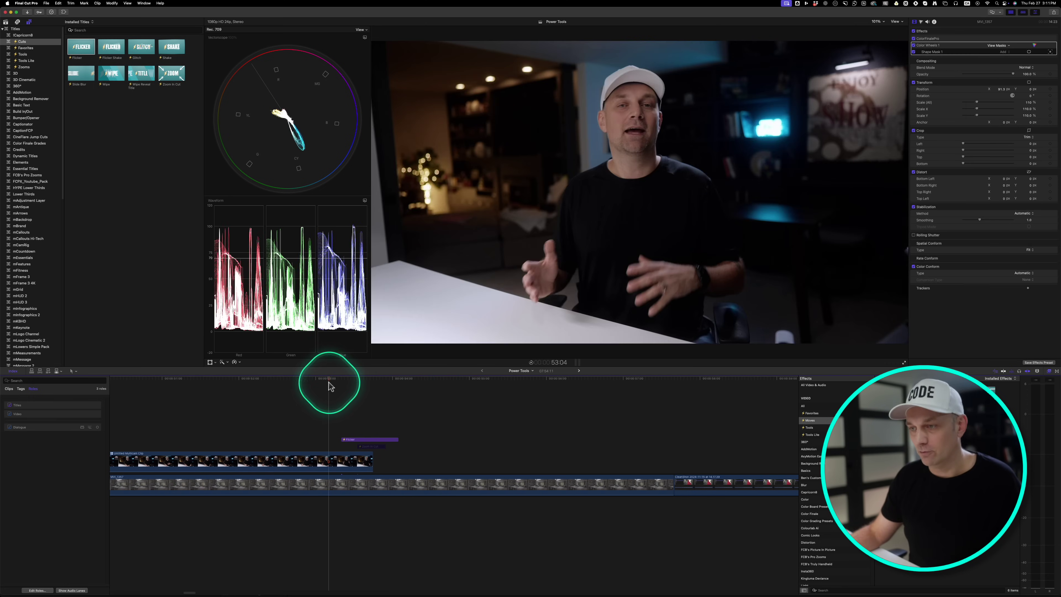
key("space")
key("space")
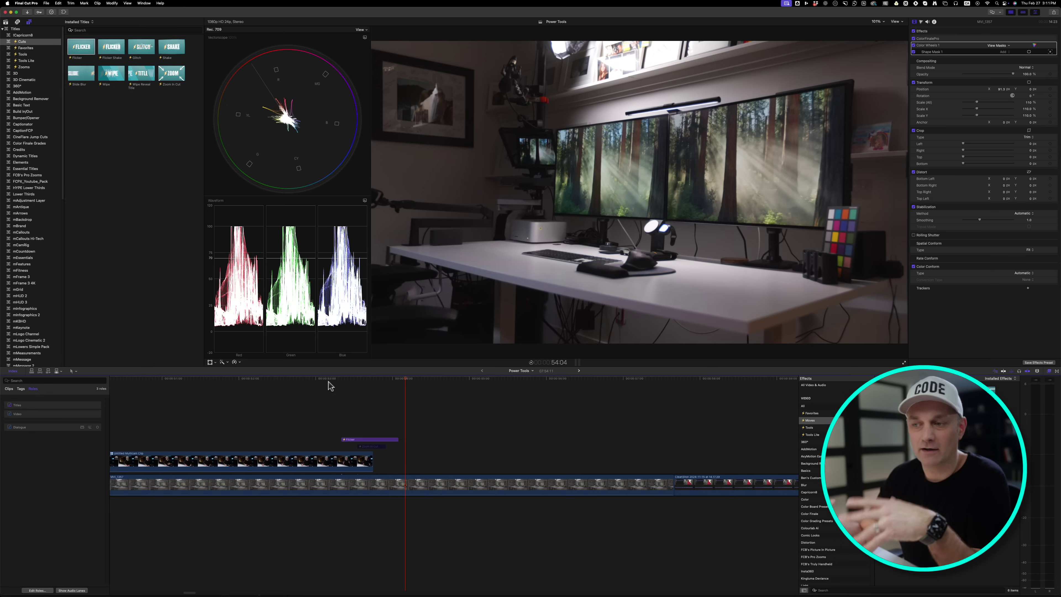
Stack the Glitch title above the Flicker title over the same cut.
left_click(330, 385)
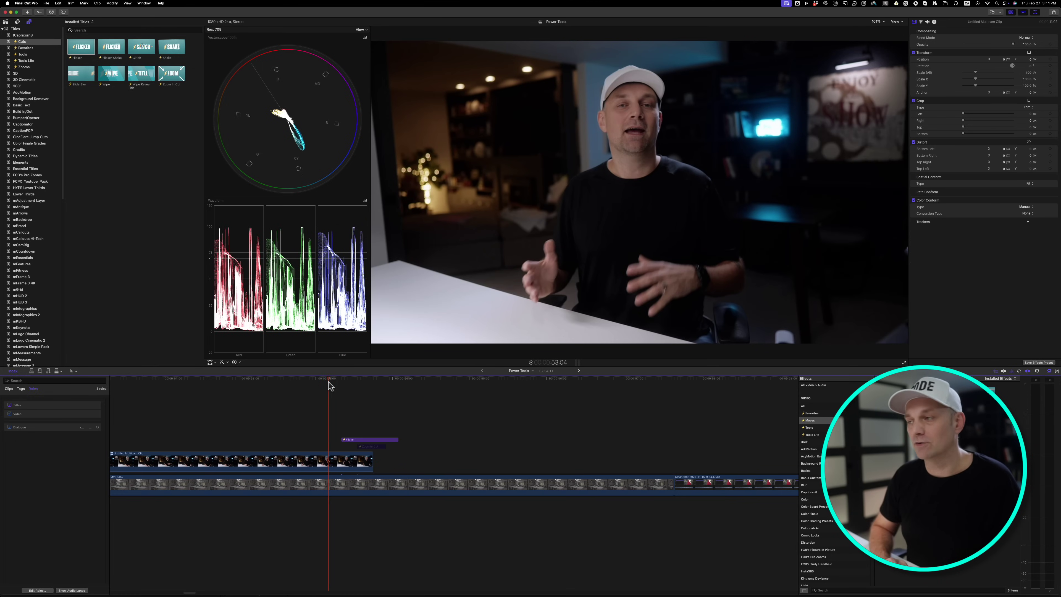
left_click(341, 379)
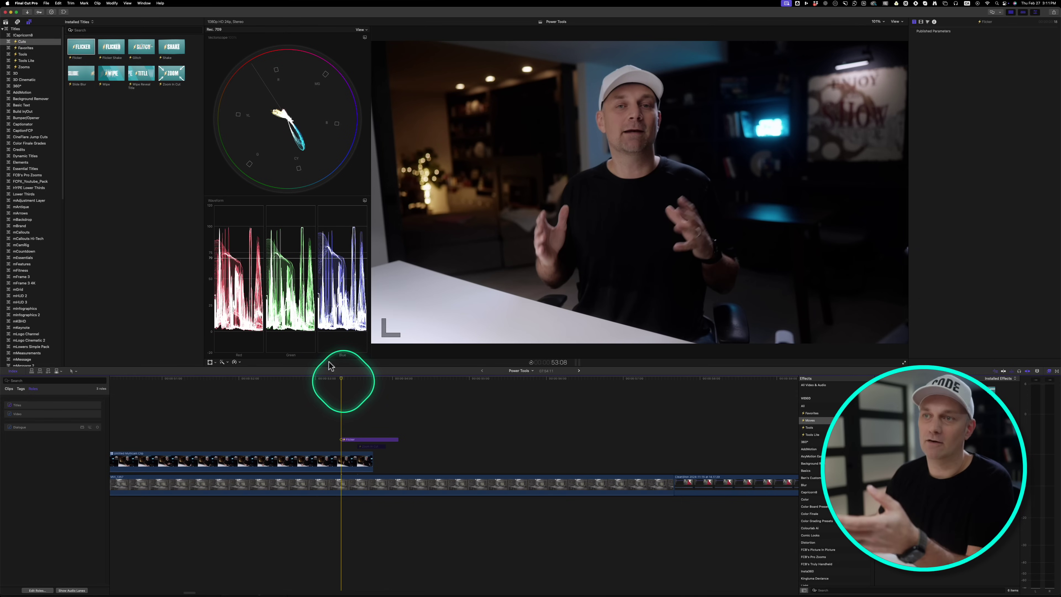
left_click_drag(157, 140, 361, 432)
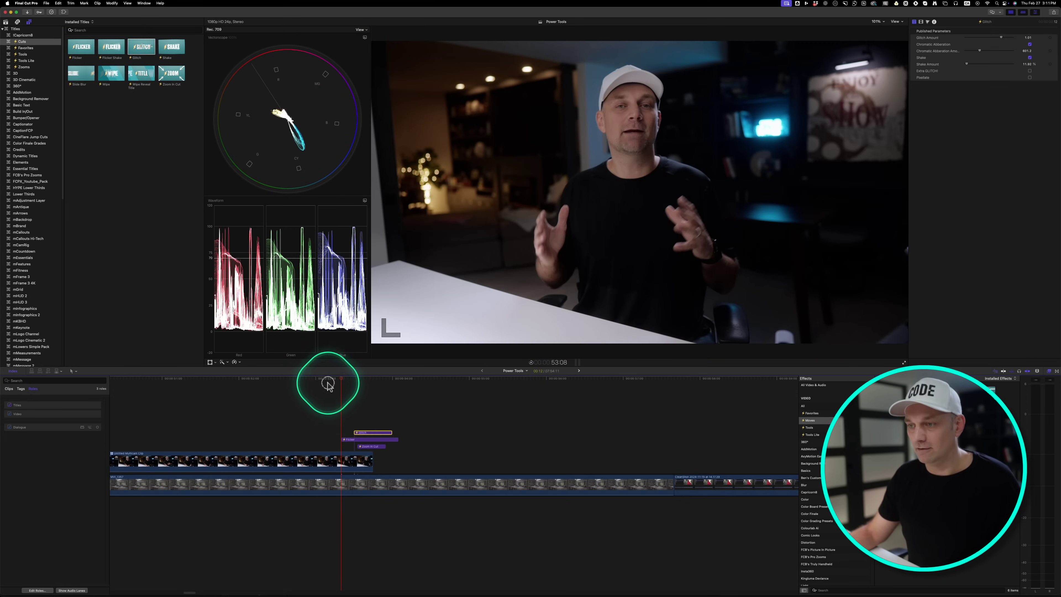
Play the stacked Glitch and Flicker transition, and put the Wipe title beneath the Glitch title over the same cut.
left_click(328, 383)
key("space")
left_click_drag(111, 73, 329, 434)
mouse_move(344, 382)
left_mouse_down()
mouse_move(325, 381)
mouse_move(376, 381)
mouse_move(326, 379)
left_mouse_up()
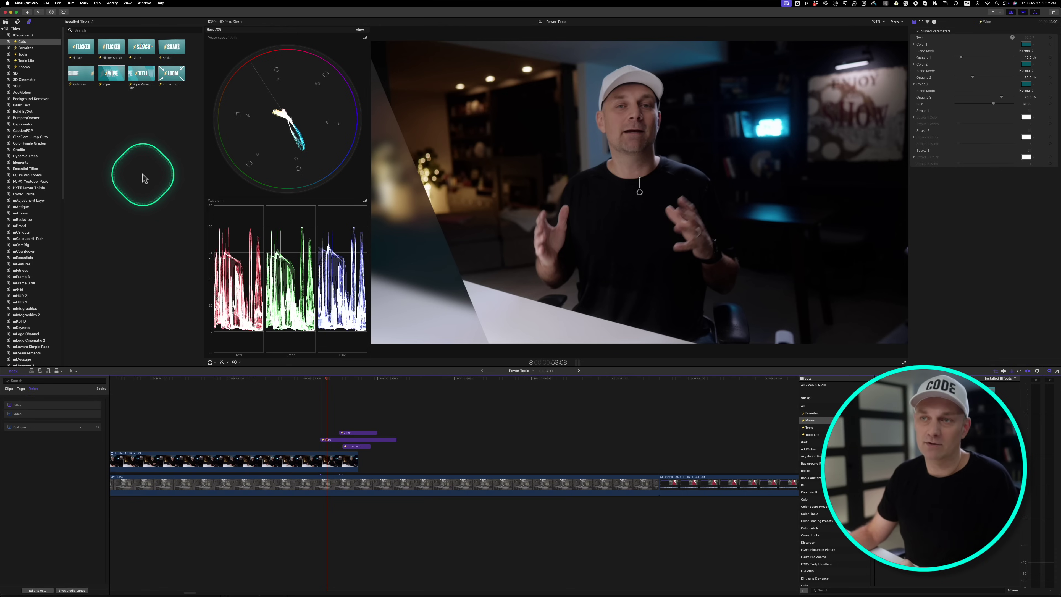
left_click(28, 54)
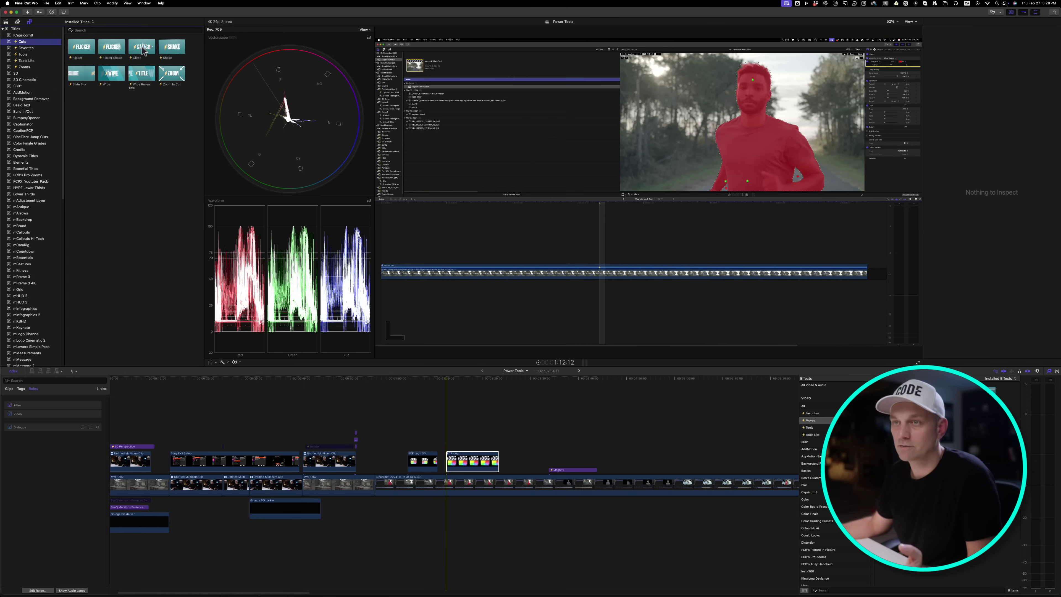
Add the Glitch title above the start of the second connected FCP logo clip and preview it there.
left_click_drag(143, 49, 447, 447)
key("super+equal")
key("super+equal")
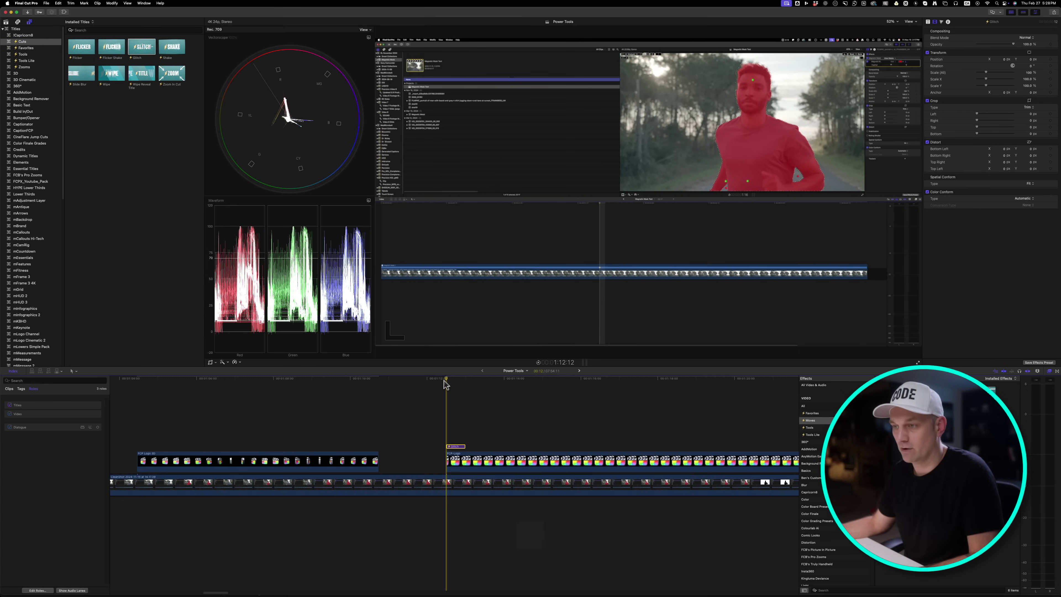
left_click_drag(446, 379, 456, 379)
Combine the Glitch title and the FCP logo clip beneath it into a compound clip named "Logo" in the Power Tools event.
left_click(483, 460)
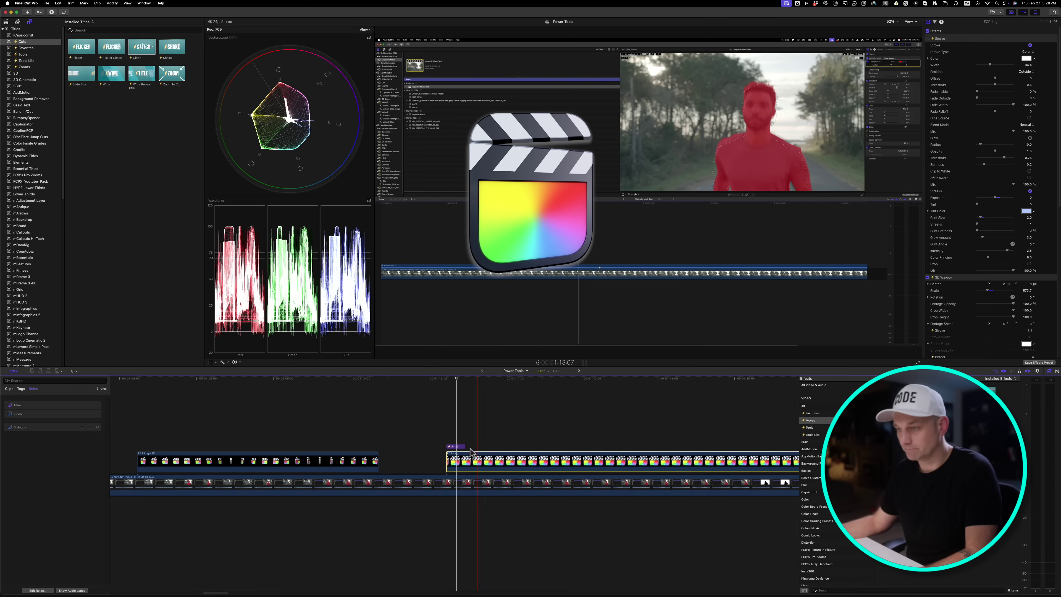
left_click_drag(447, 436, 476, 461)
right_click(474, 458)
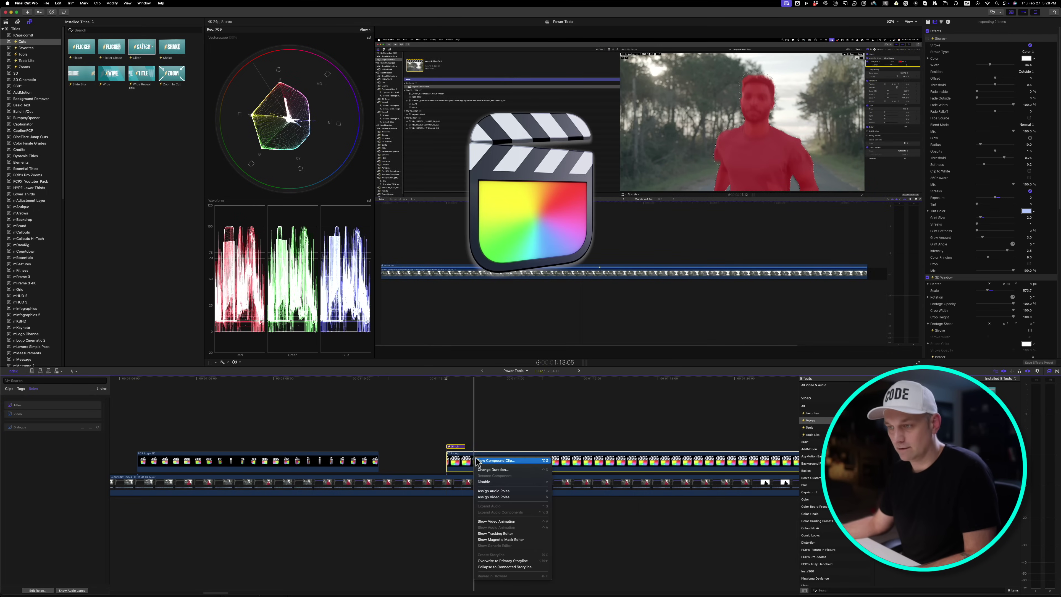
left_click(496, 461)
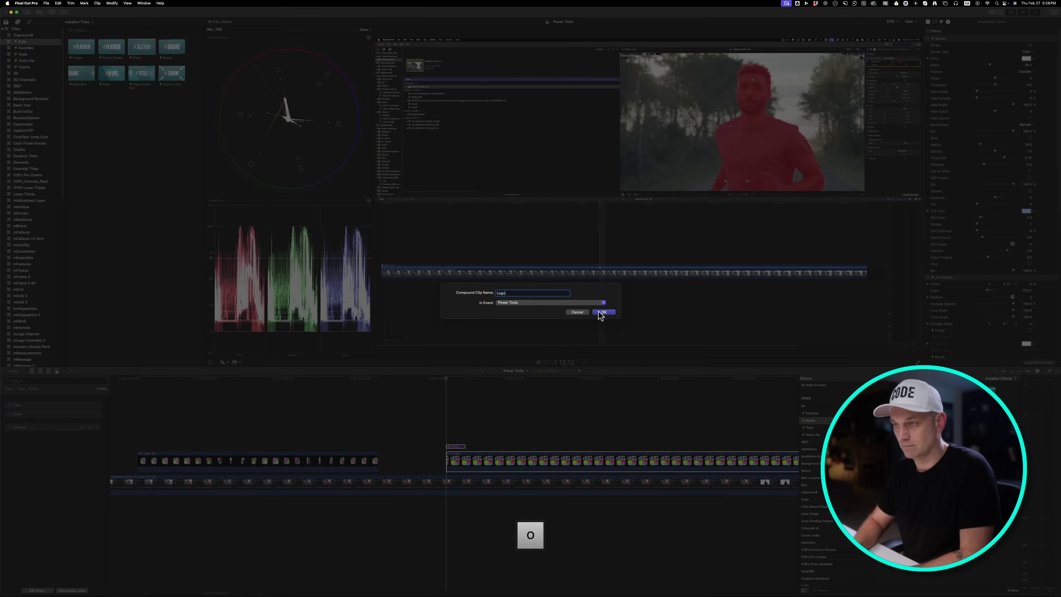
type("Logo")
left_click(600, 312)
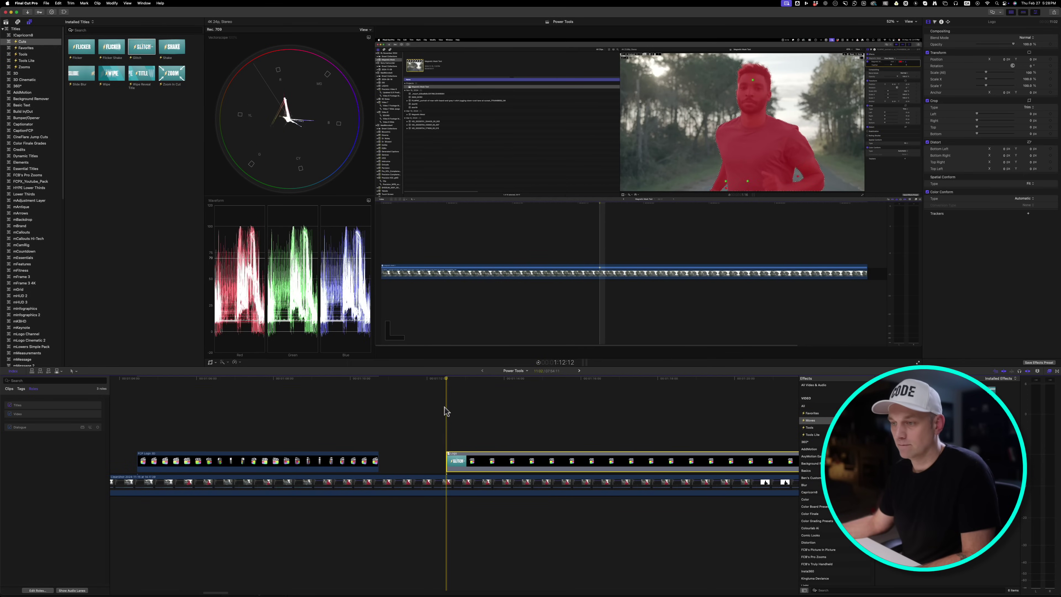
Play the Logo compound clip over the screen recording, and open it to review its contents before returning to the Power Tools timeline.
key("space")
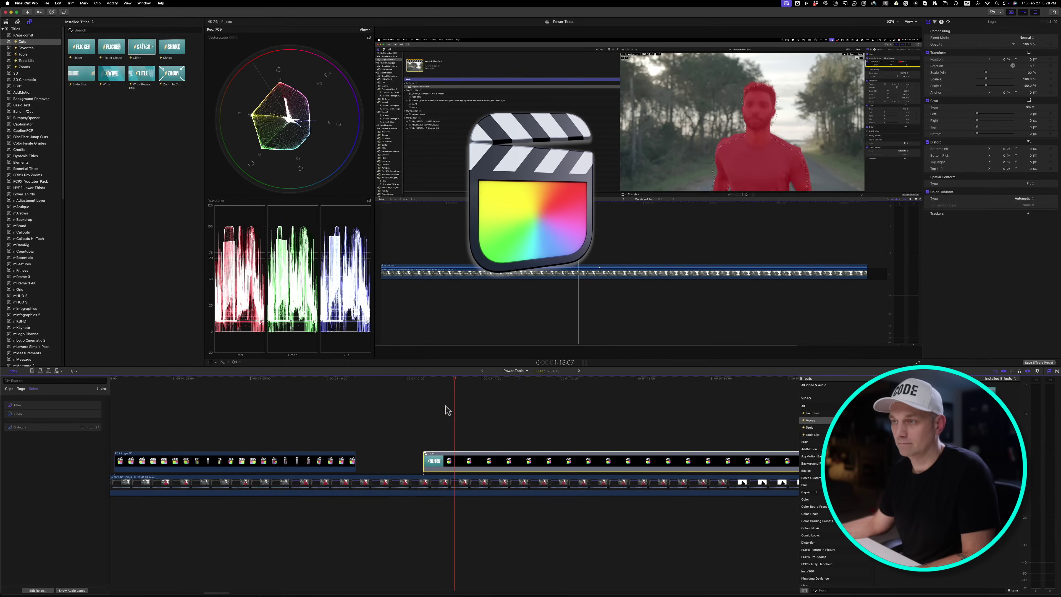
key("space")
left_click(416, 381)
double_click(463, 464)
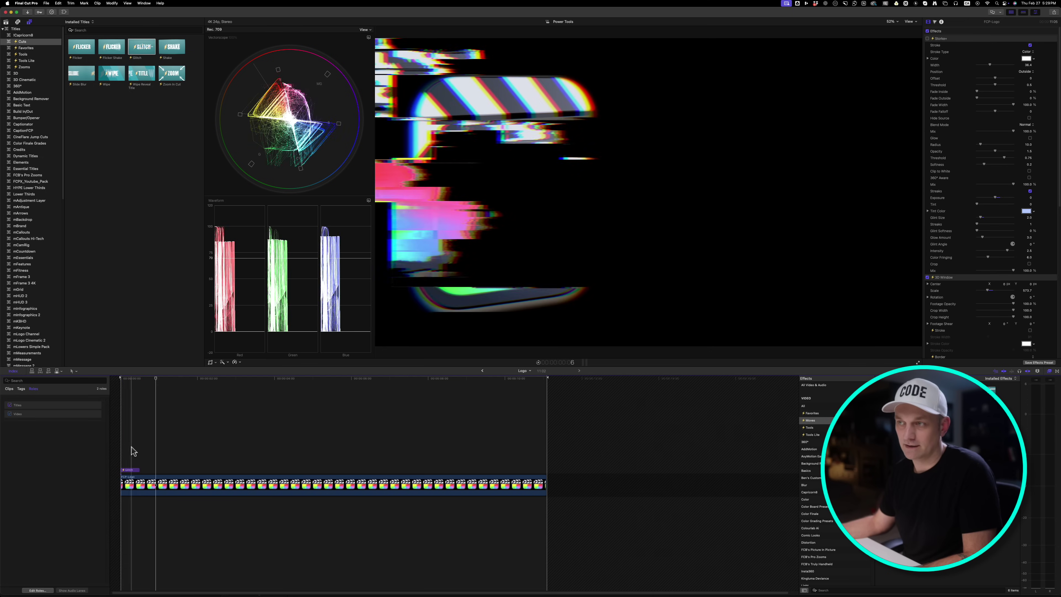
left_click(483, 370)
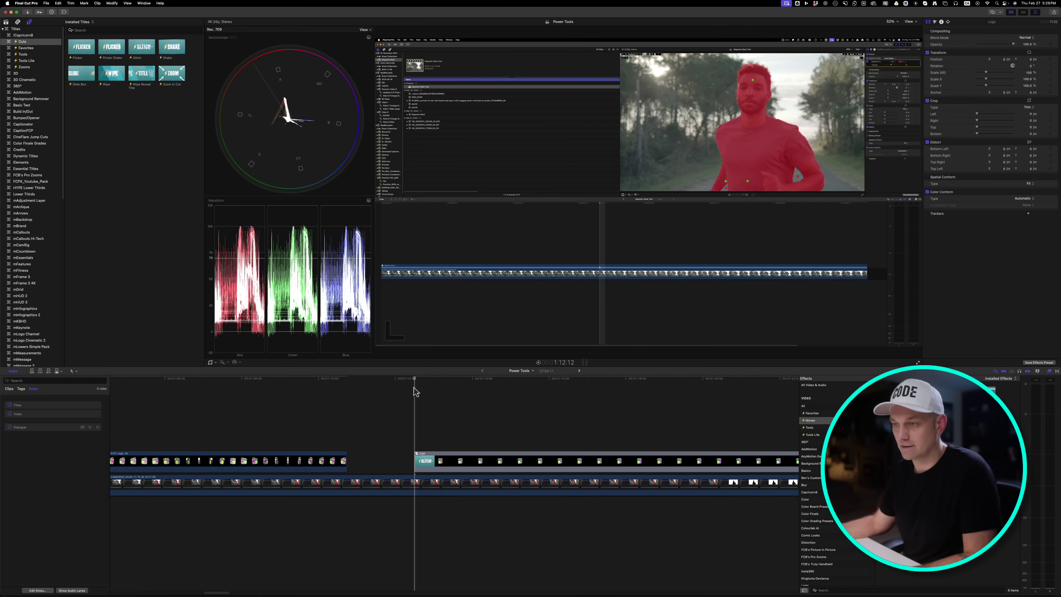
key("space")
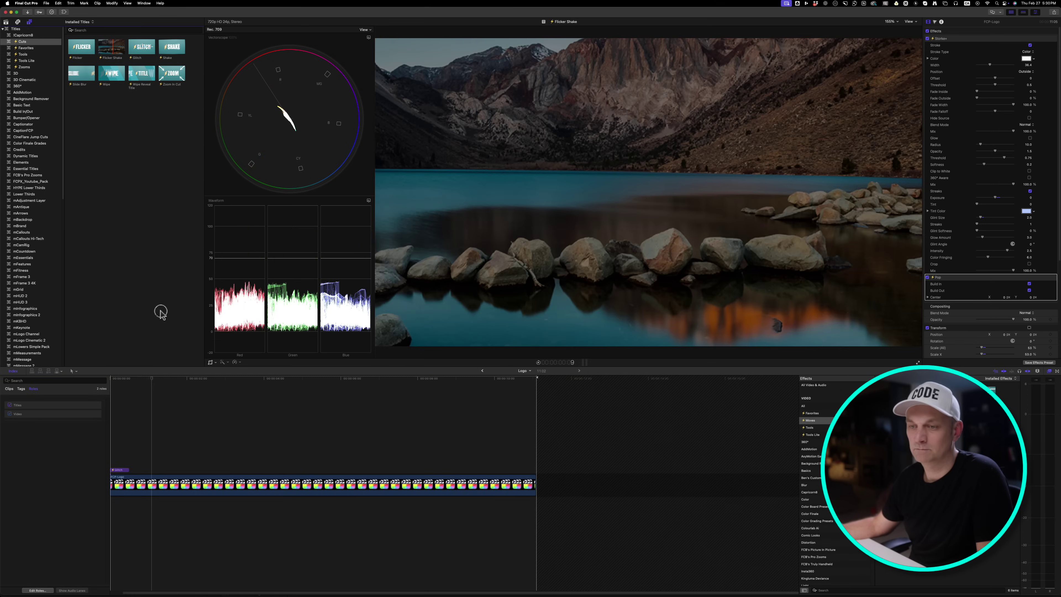
Stack the Flicker Shake title above the Glitch title inside the Logo compound clip, and play the result there and in the Power Tools timeline.
left_click_drag(161, 311, 122, 456)
key("space")
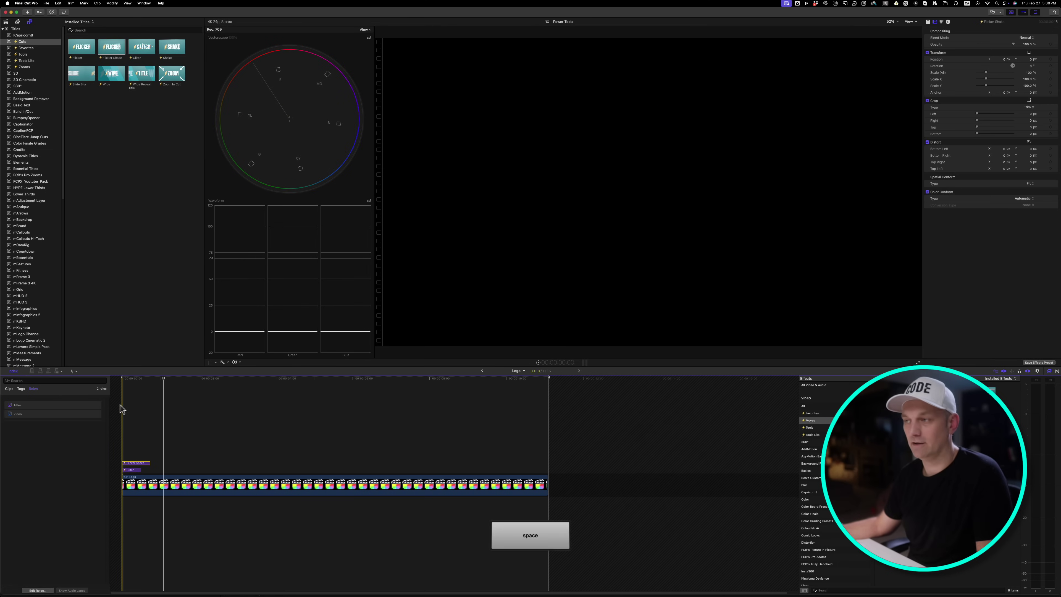
key("space")
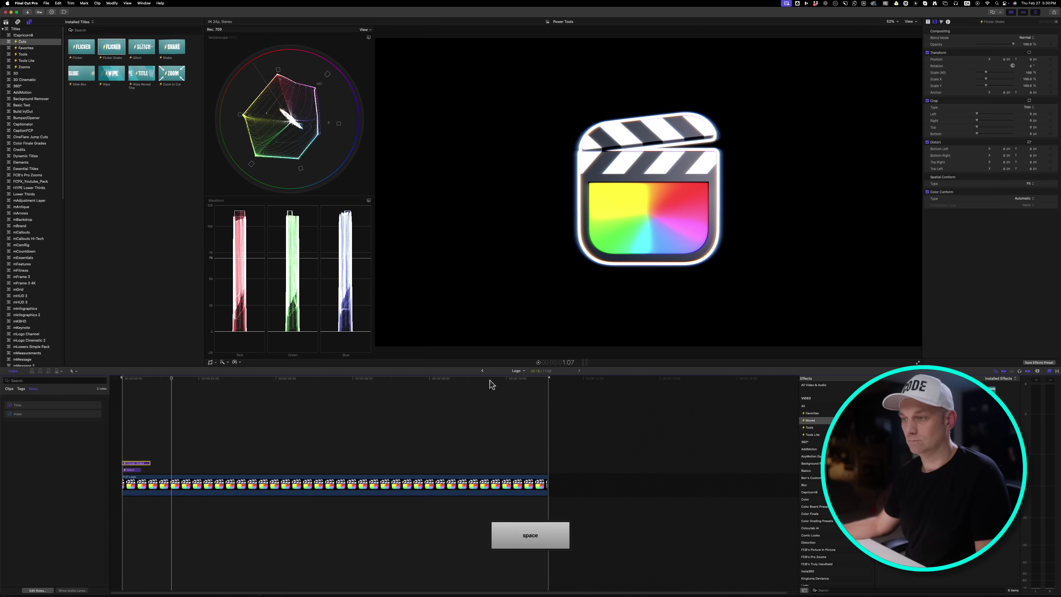
left_click(482, 370)
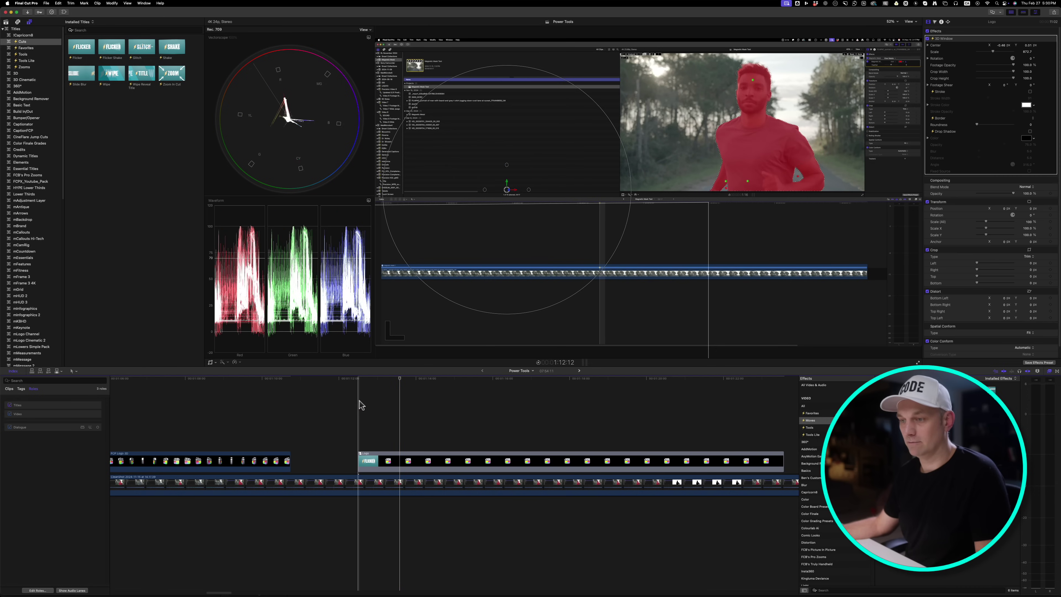
key("space")
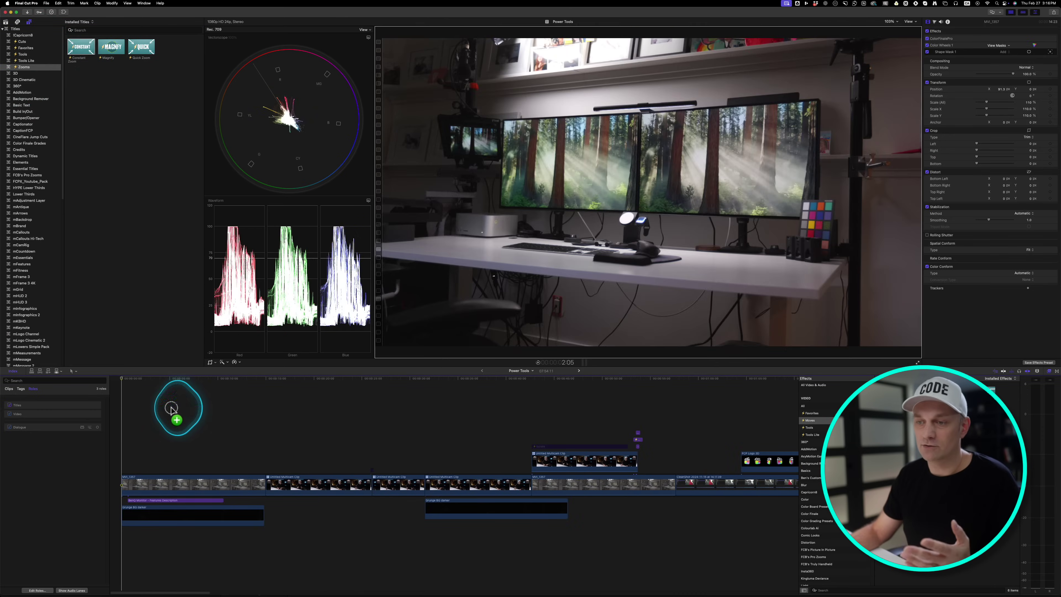
Add the Constant Zoom title over the first desk clip, increase its Amount, and centre the zoom on the right-hand monitor.
left_click_drag(171, 408, 270, 467)
left_click(129, 433)
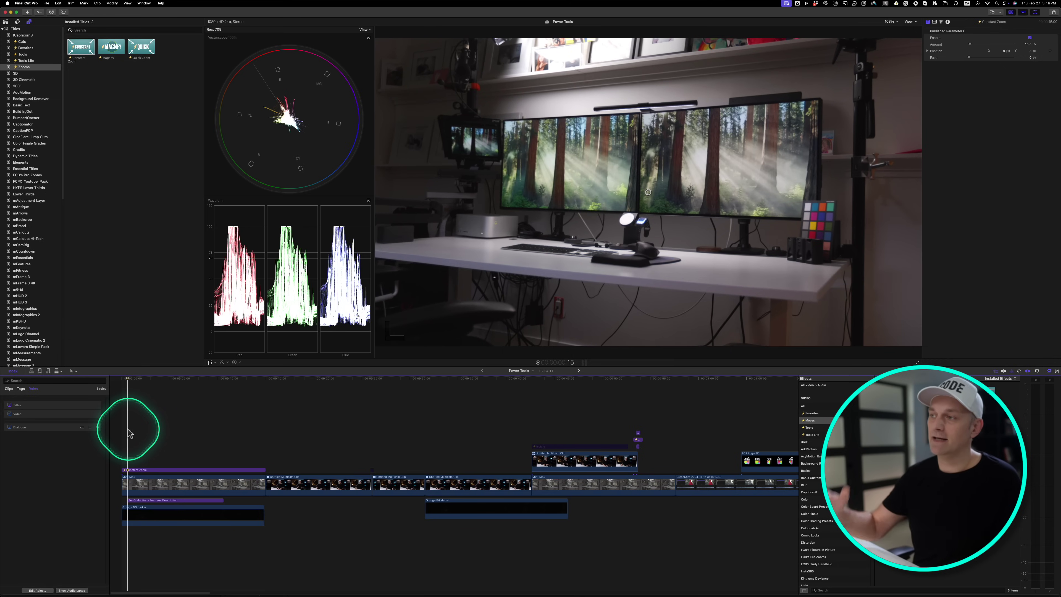
left_click(663, 190)
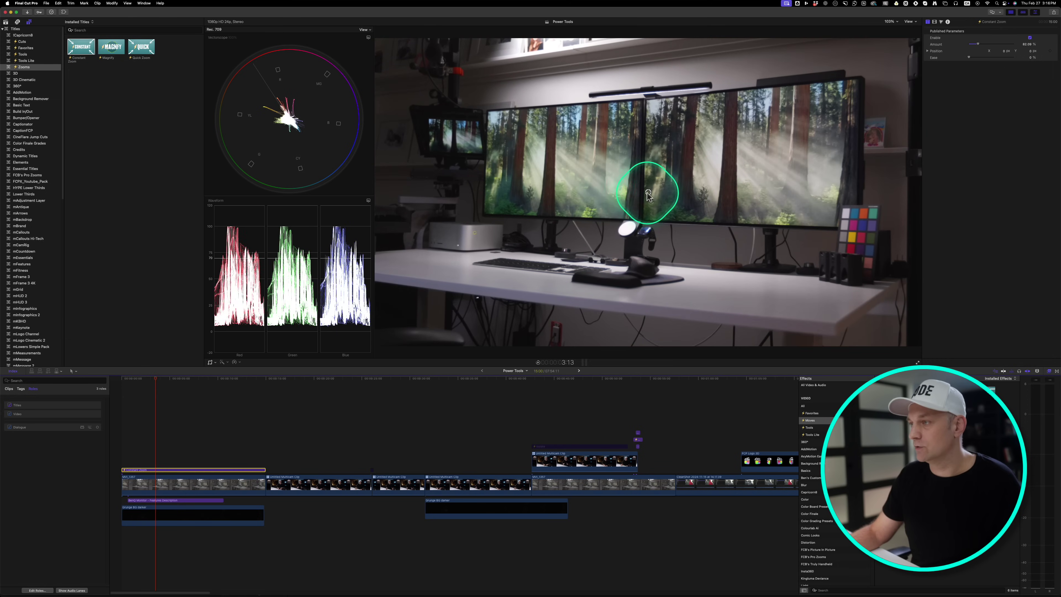
left_click_drag(647, 193, 758, 136)
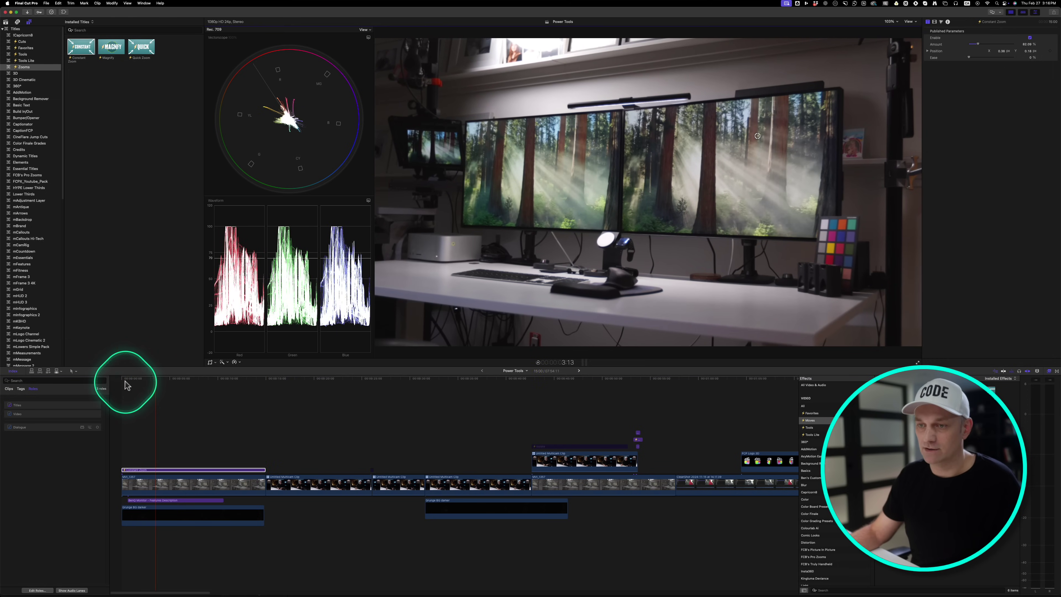
left_click_drag(125, 383, 124, 382)
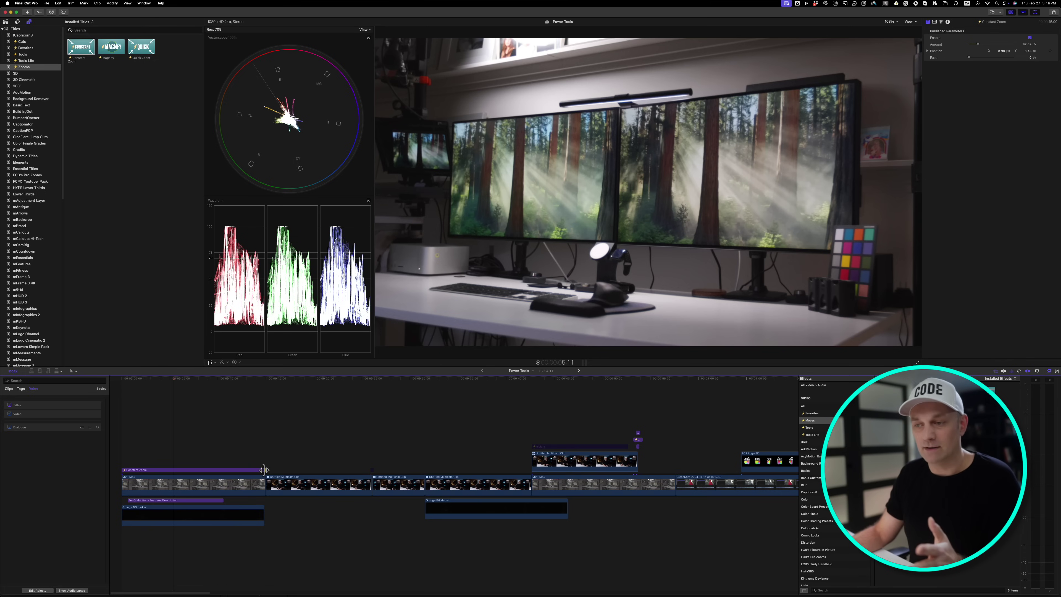
Shorten the Constant Zoom title to end about halfway through the first desk clip, and play the faster zoom.
left_click_drag(264, 470, 192, 470)
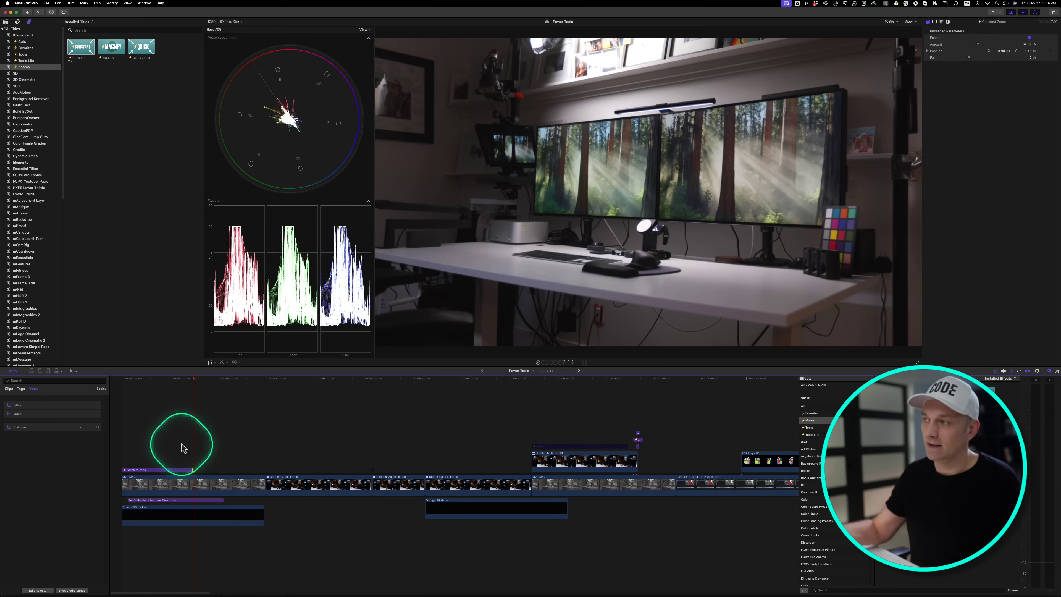
key("space")
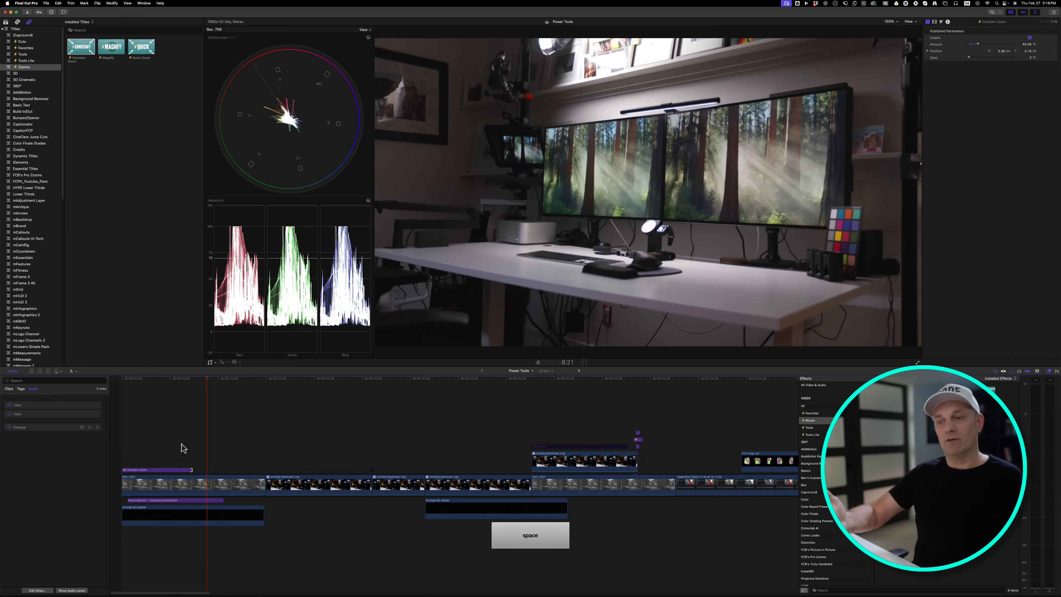
left_click(128, 385)
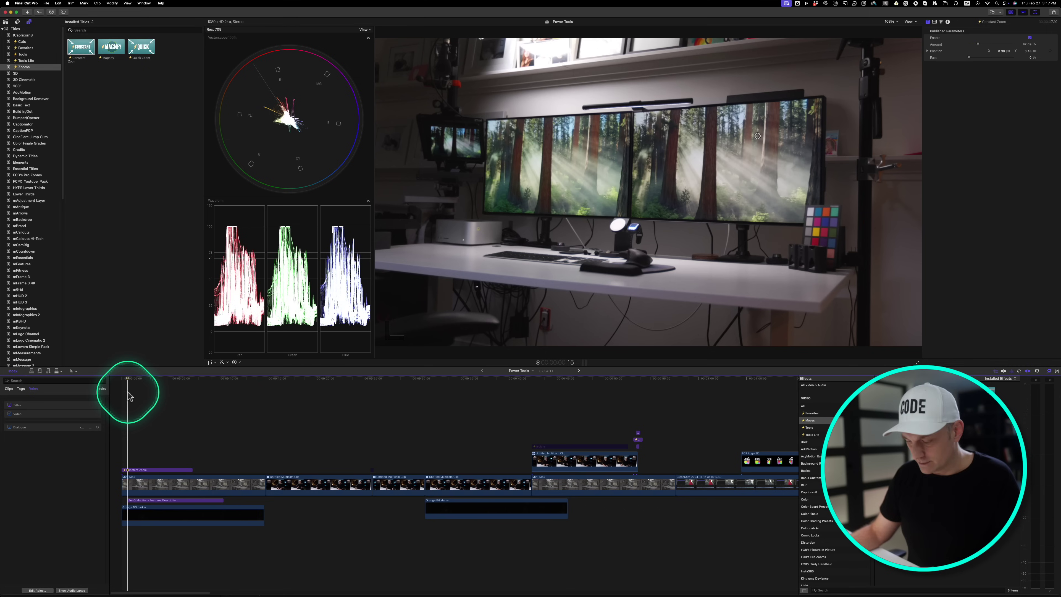
Replace the Constant Zoom title with the Quick Zoom title, centre it on the right-hand monitor, and play it from the start.
left_click(161, 470)
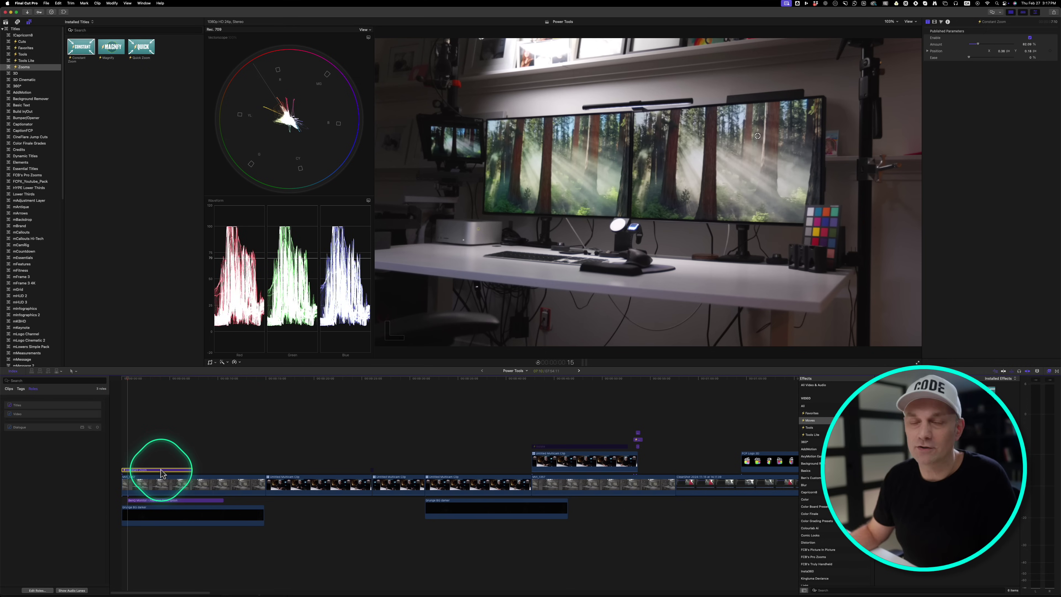
key("Delete")
left_click(140, 47)
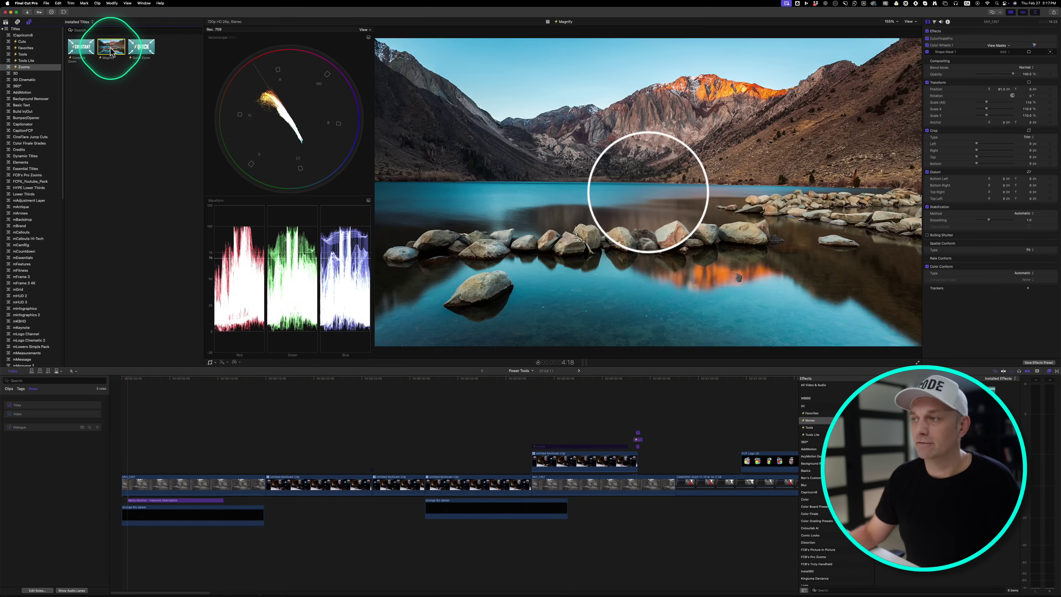
left_click_drag(223, 319, 201, 469)
left_click_drag(647, 192, 769, 136)
left_click(121, 379)
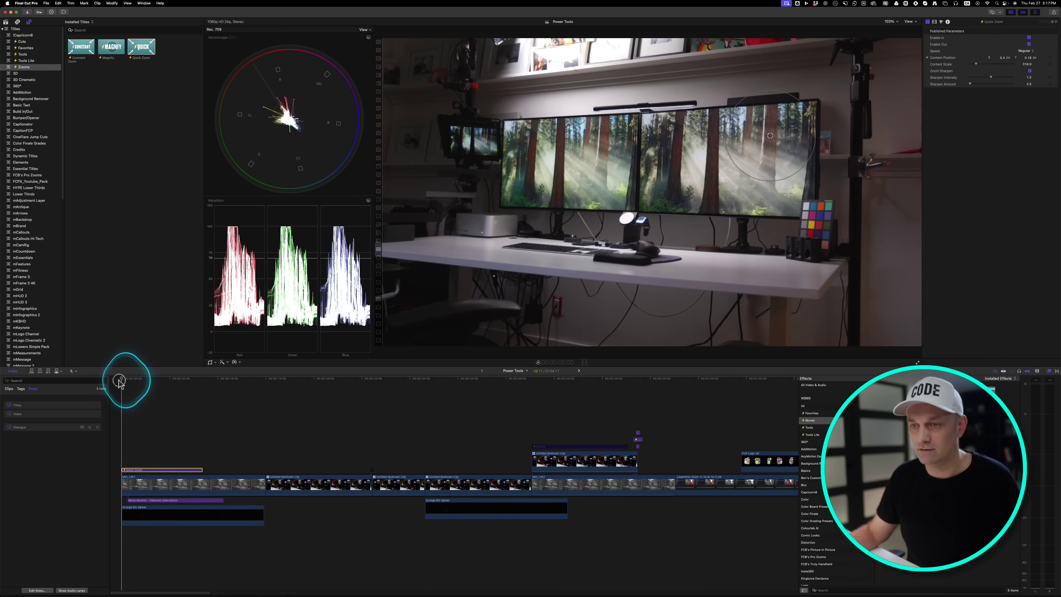
key("space")
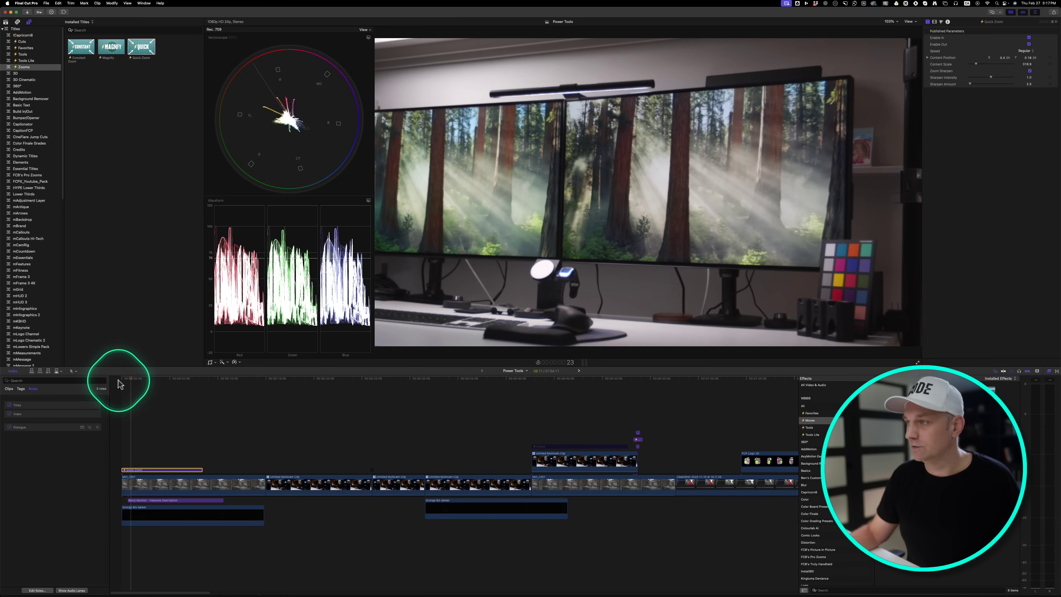
Set the Quick Zoom title's Speed to Quick and play the zoom from the start of the timeline.
left_click(149, 469)
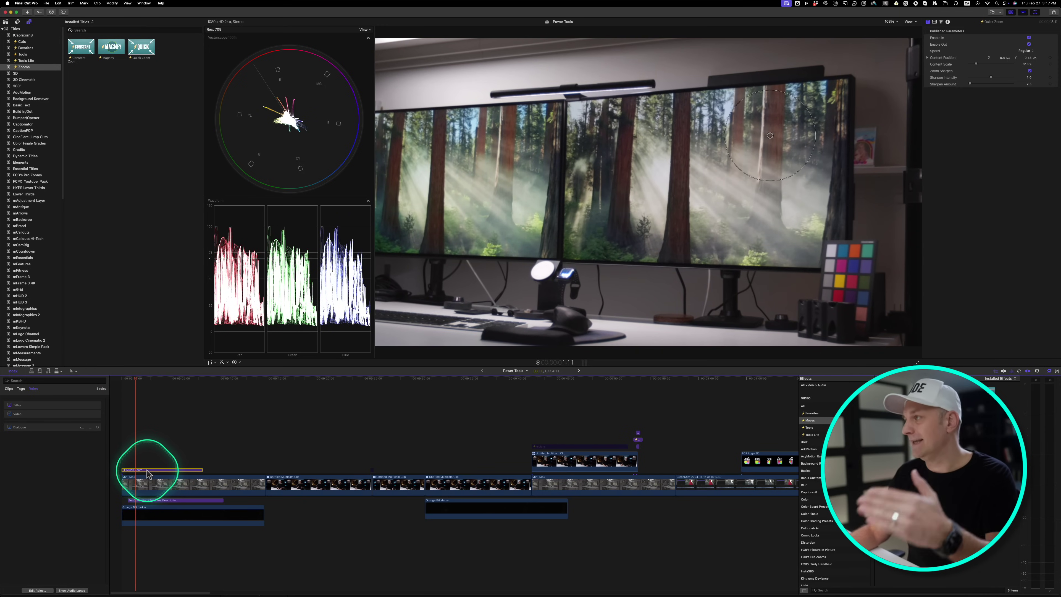
left_click(1025, 50)
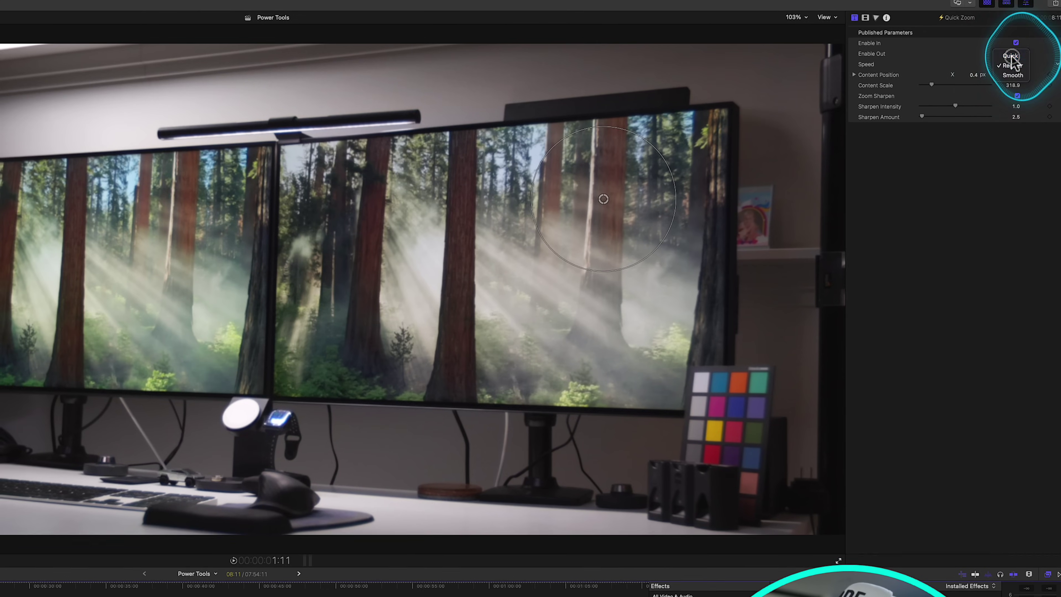
left_click(1010, 55)
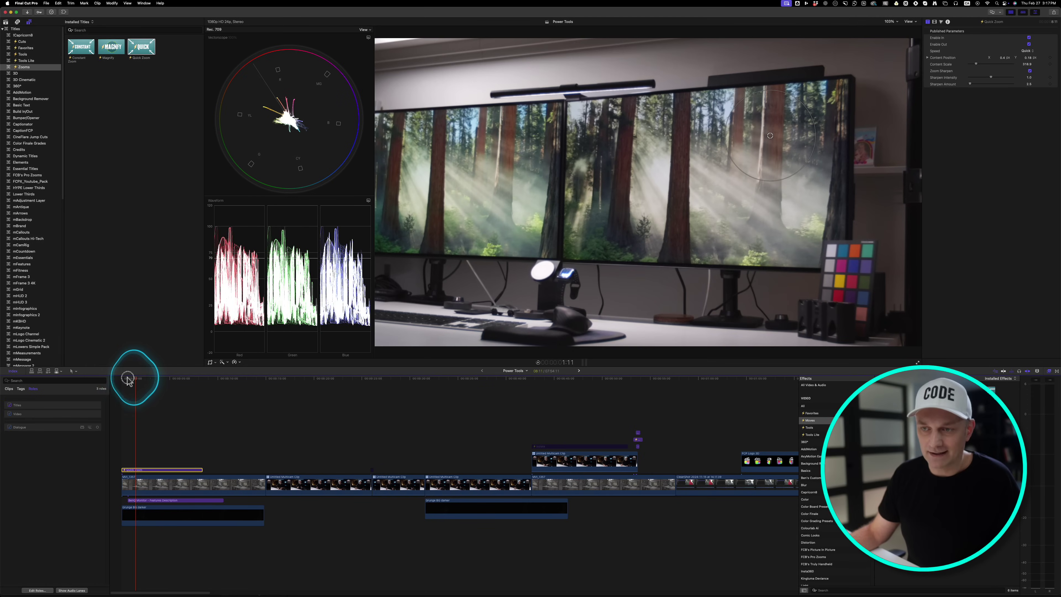
left_click_drag(128, 379, 125, 378)
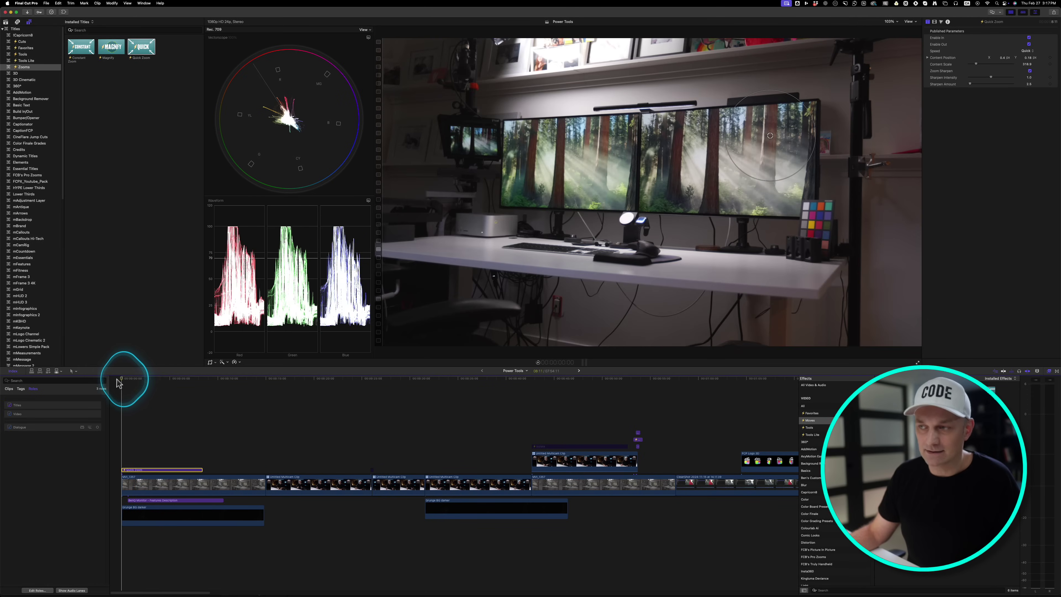
key("space")
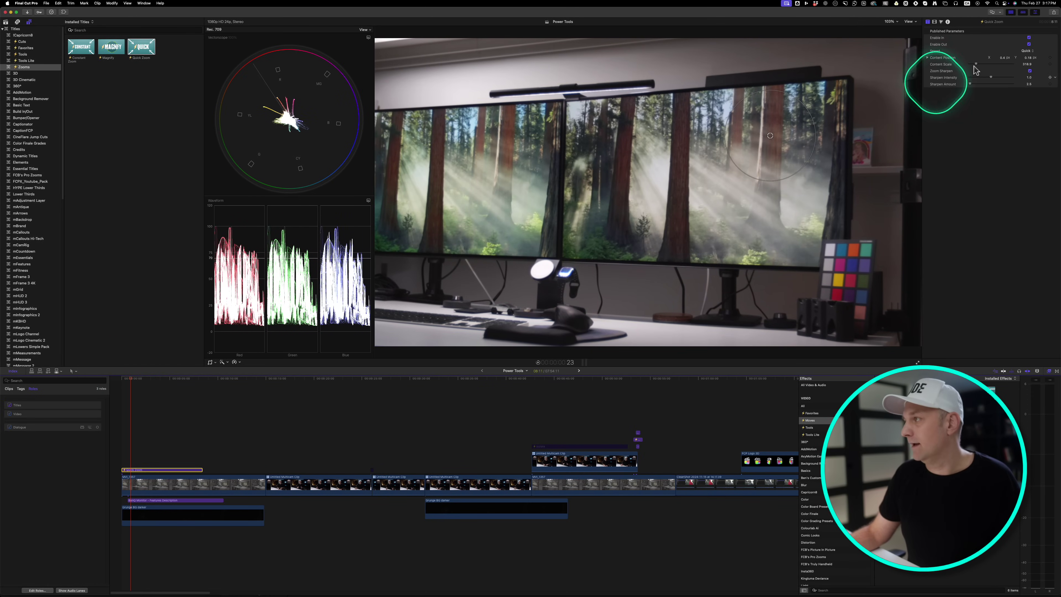
Try the Smooth speed on the Quick Zoom title, and with Speed at Regular slightly raise its Sharpen Amount.
left_click(1028, 64)
left_click_drag(128, 380, 119, 384)
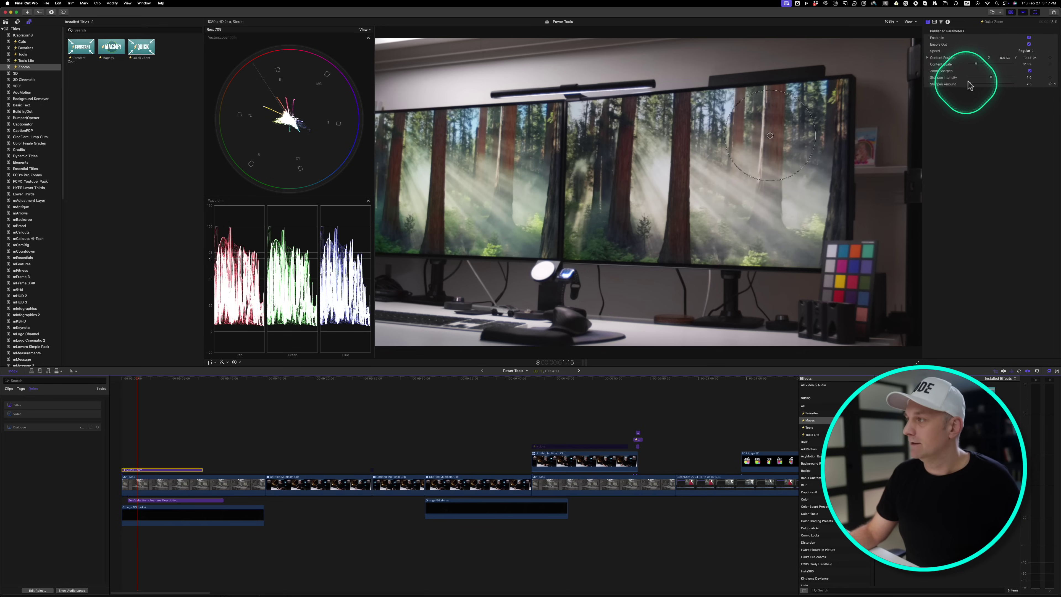
left_click_drag(969, 83, 970, 85)
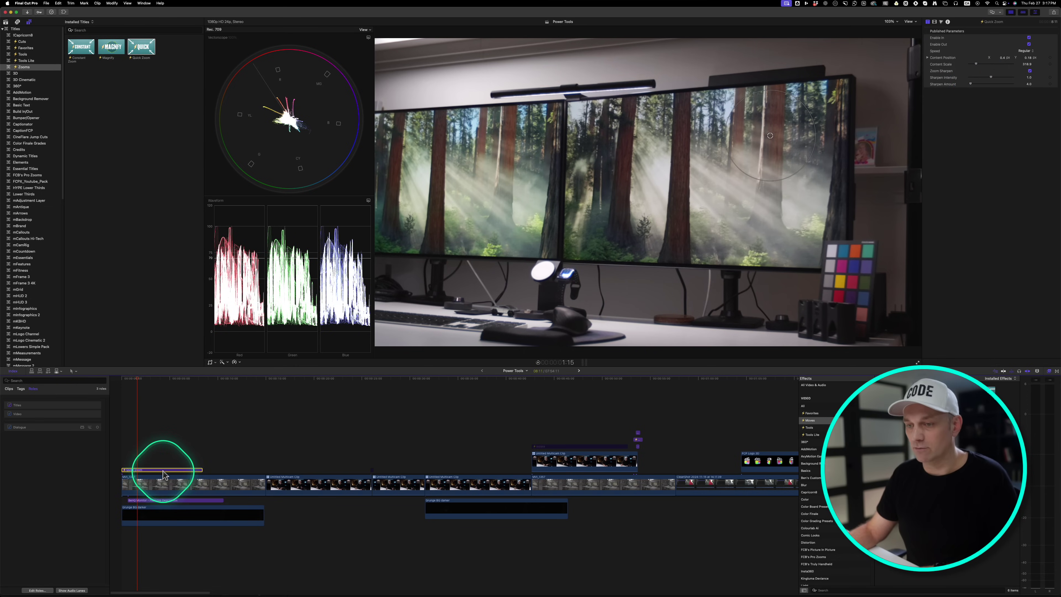
Add the Quick Zoom title over the CleanShot screen-recording clip at about 1:32 and open the title's published parameters.
scroll(338, 429, "right", 10)
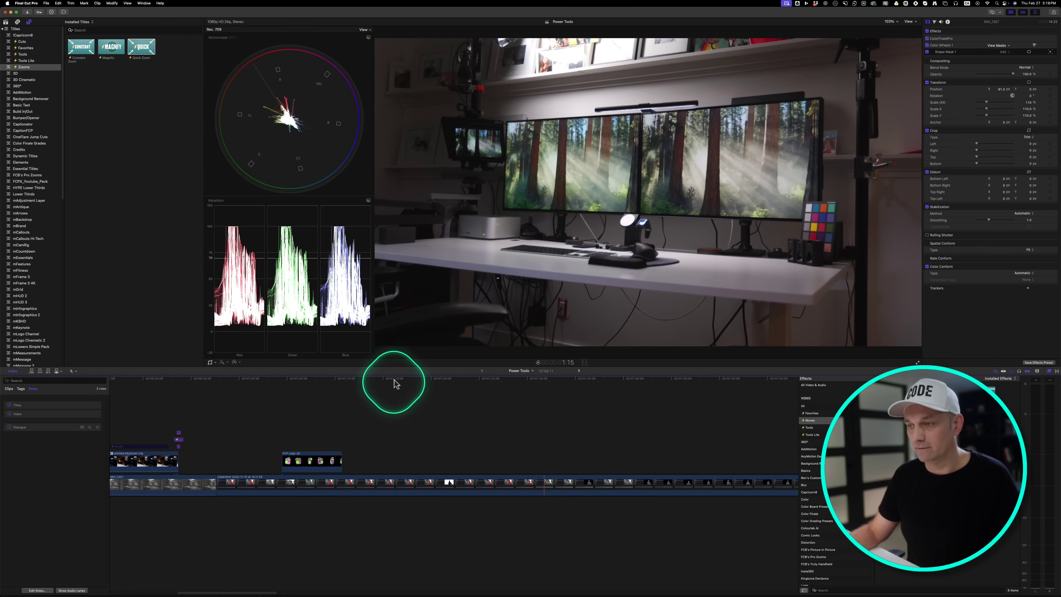
left_click(397, 378)
key("super+7")
left_click_drag(141, 46, 462, 470)
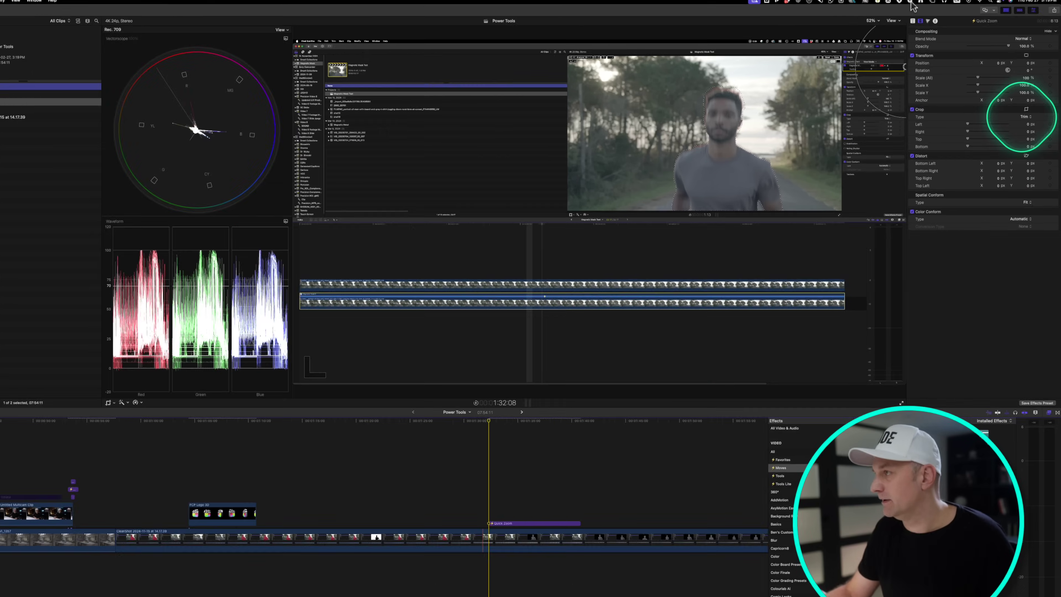
left_click(927, 22)
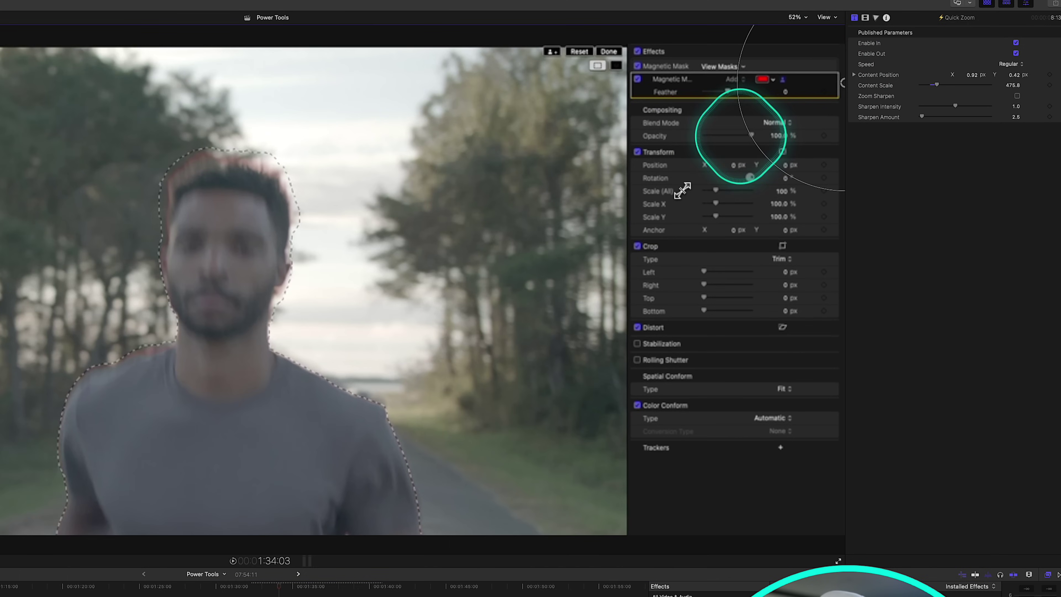
Turn on Zoom Sharpen for the Quick Zoom title and play the zoom.
left_click(1017, 96)
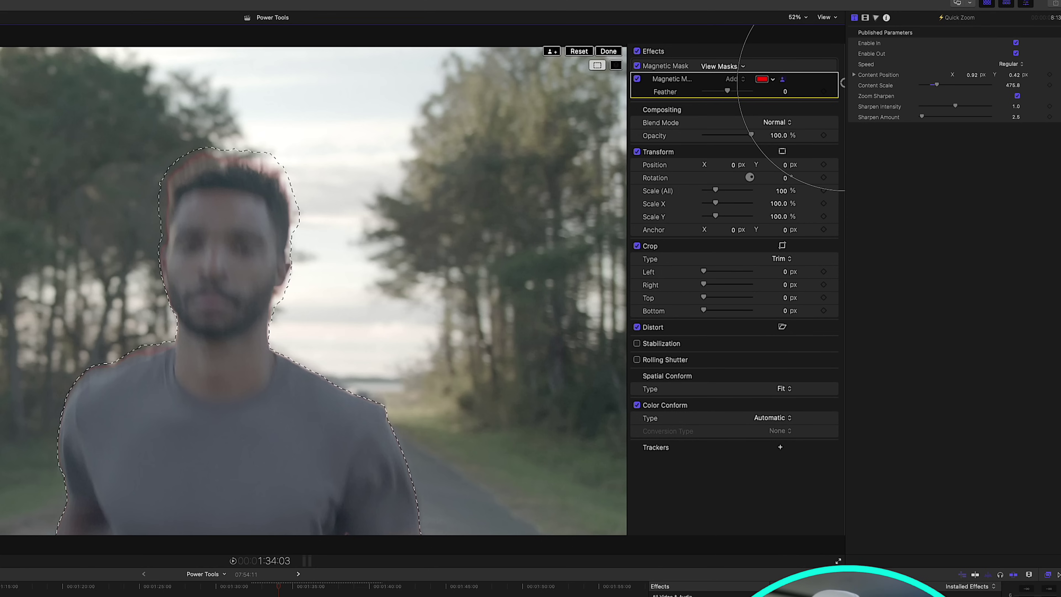
key("space")
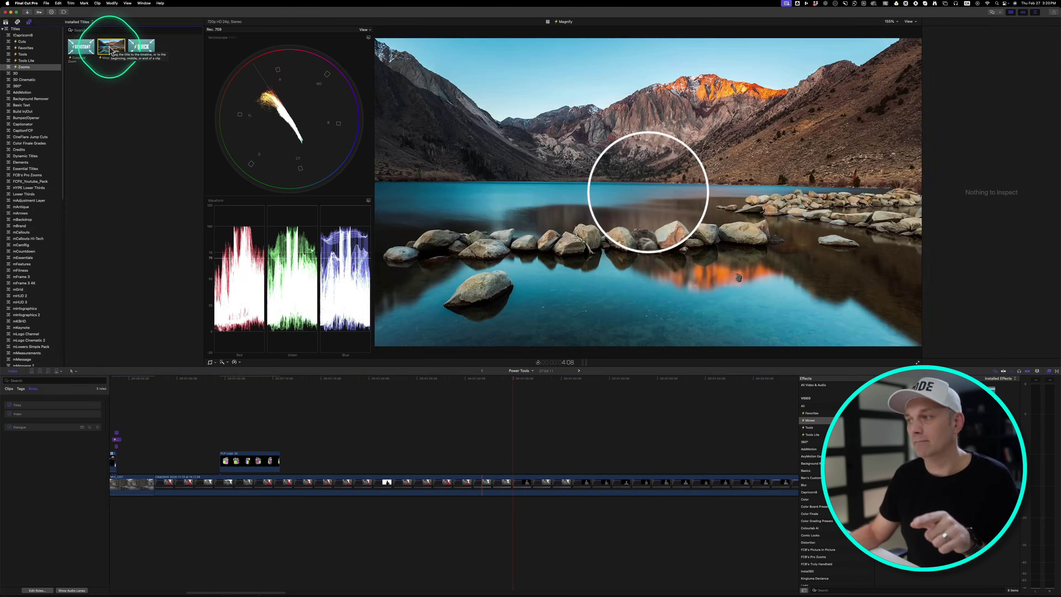
Replace the Quick Zoom title with the Magnify title over the screen recording and move its lens over the recorded inspector panel.
left_click_drag(113, 52, 504, 470)
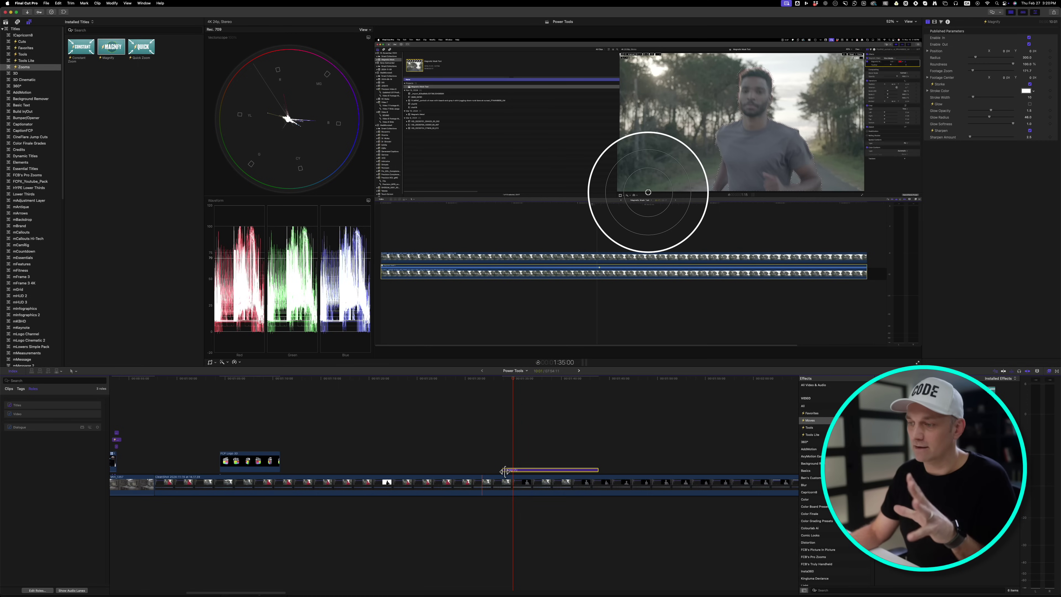
left_click(711, 181)
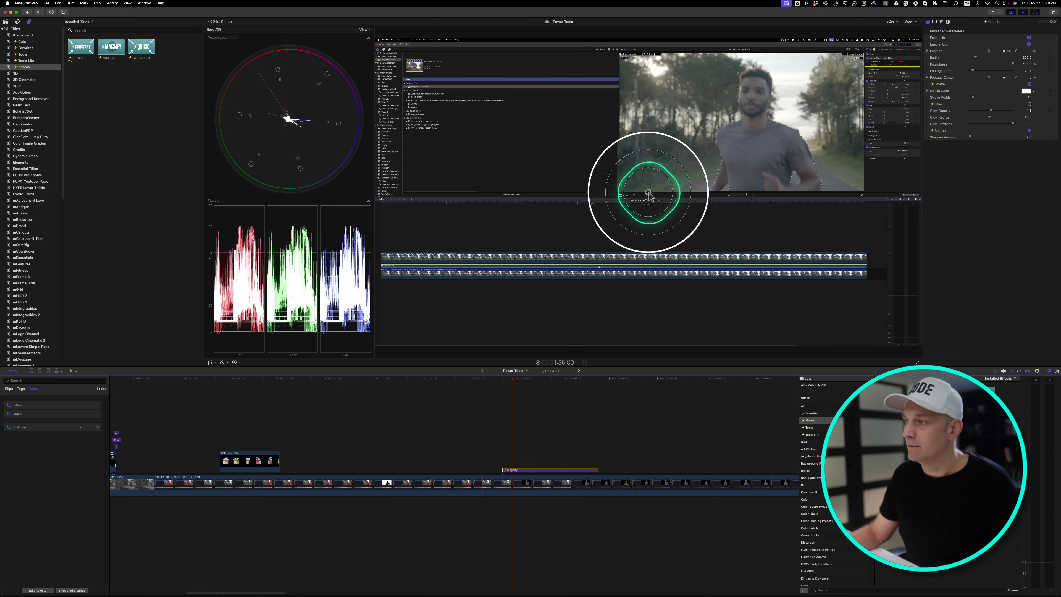
left_click_drag(648, 195, 888, 99)
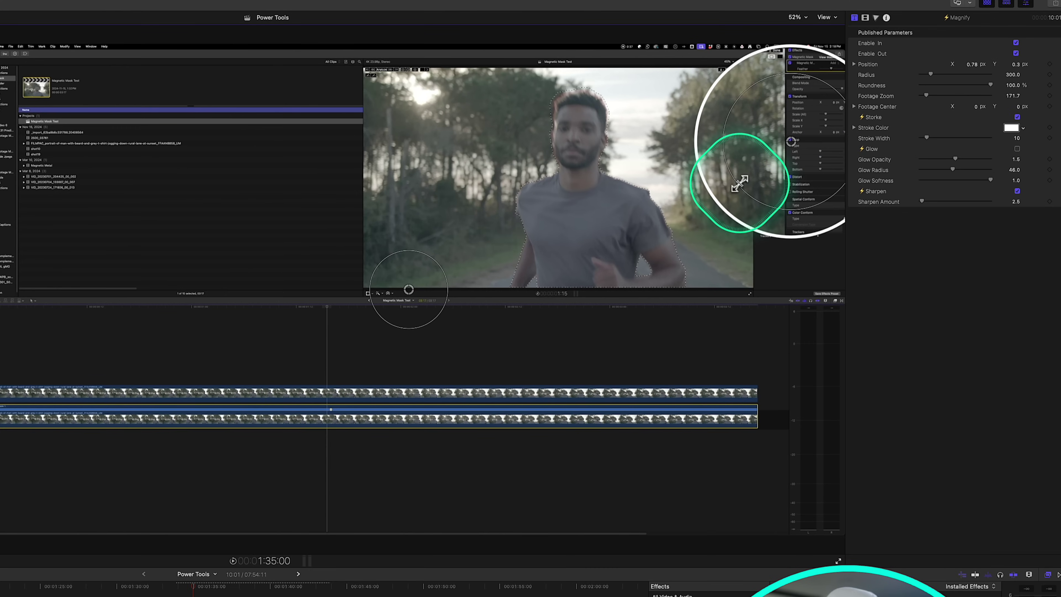
Position the Magnify lens at 0.68, 0.29 with Footage Zoom 237.0 and Footage Center -0.52, -0.24, and play it from about 1:33.
left_click_drag(409, 289, 156, 412)
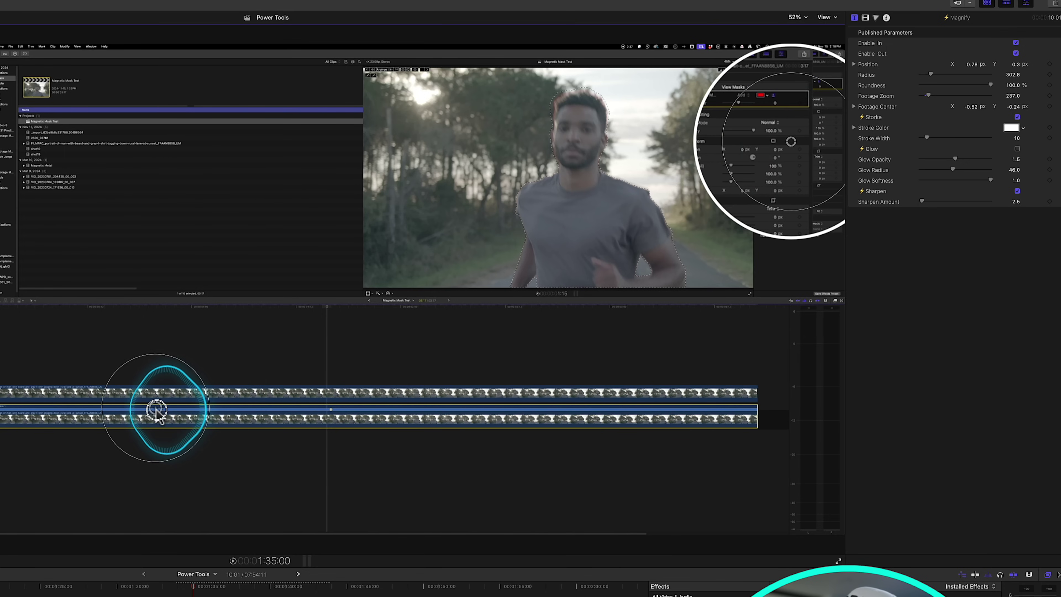
left_click(837, 135)
left_click_drag(790, 142, 745, 148)
left_click(176, 588)
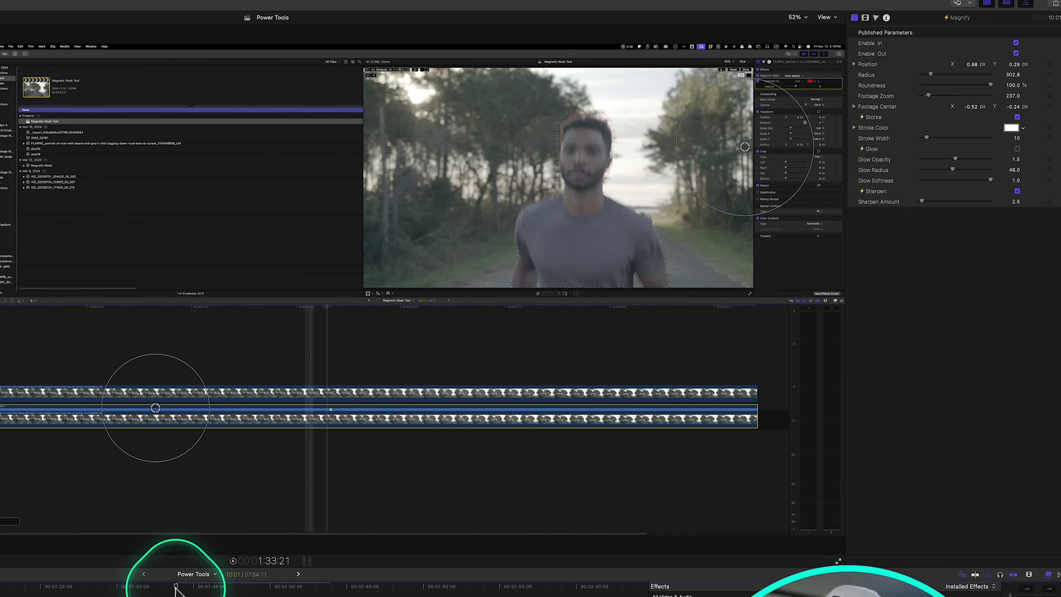
key("space")
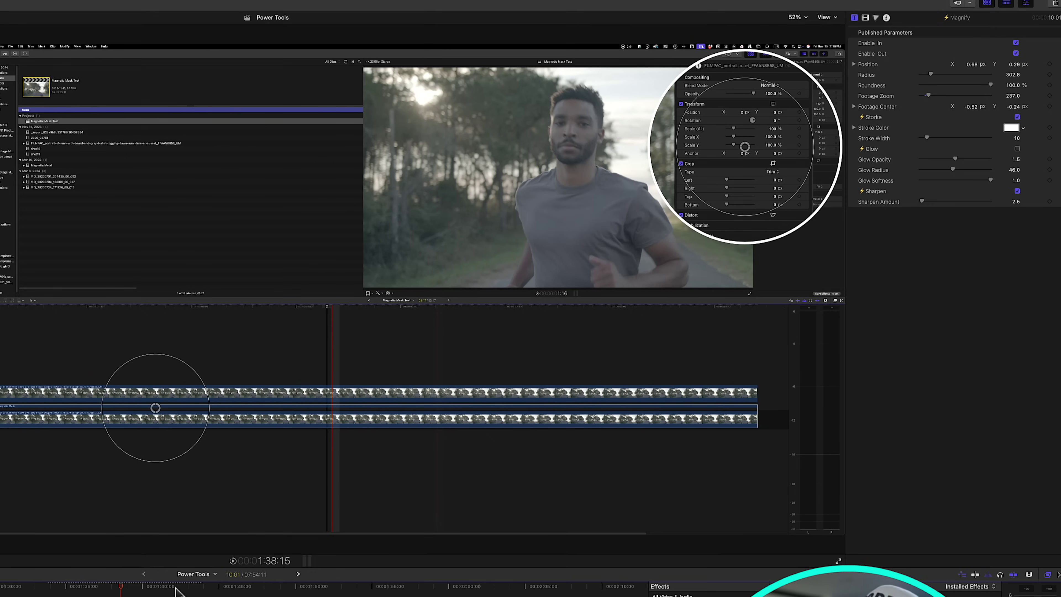
Set the Magnify title's Roundness to 58.89% and Stroke Width to 9, and turn on Glow with a Glow Radius of 40.0.
mouse_move(991, 85)
left_mouse_down()
mouse_move(910, 86)
mouse_move(962, 86)
left_mouse_up()
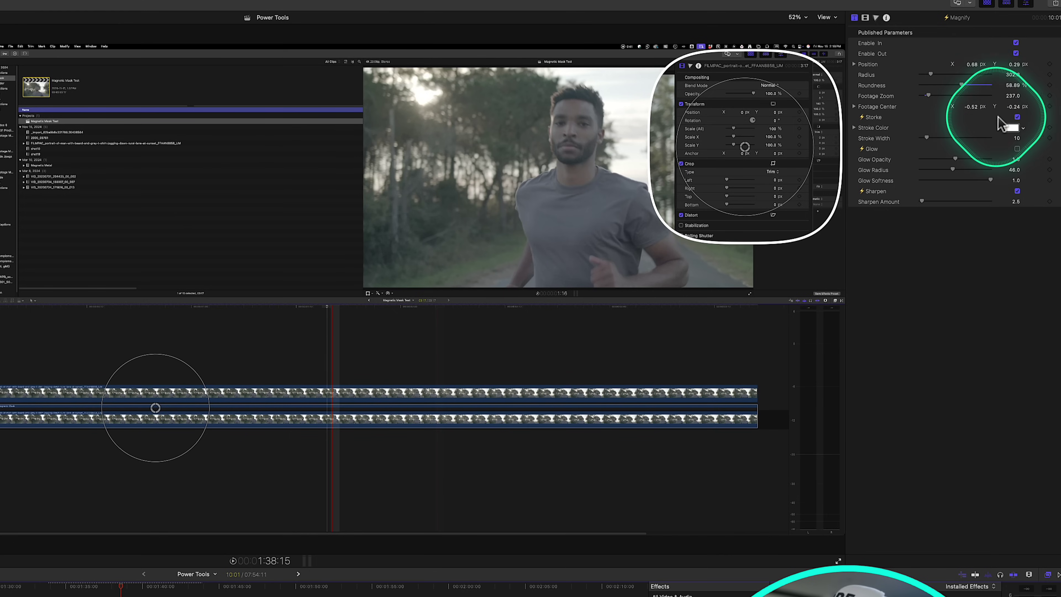
left_click_drag(927, 138, 926, 136)
left_click(1017, 117)
left_click(1017, 118)
left_click(1017, 149)
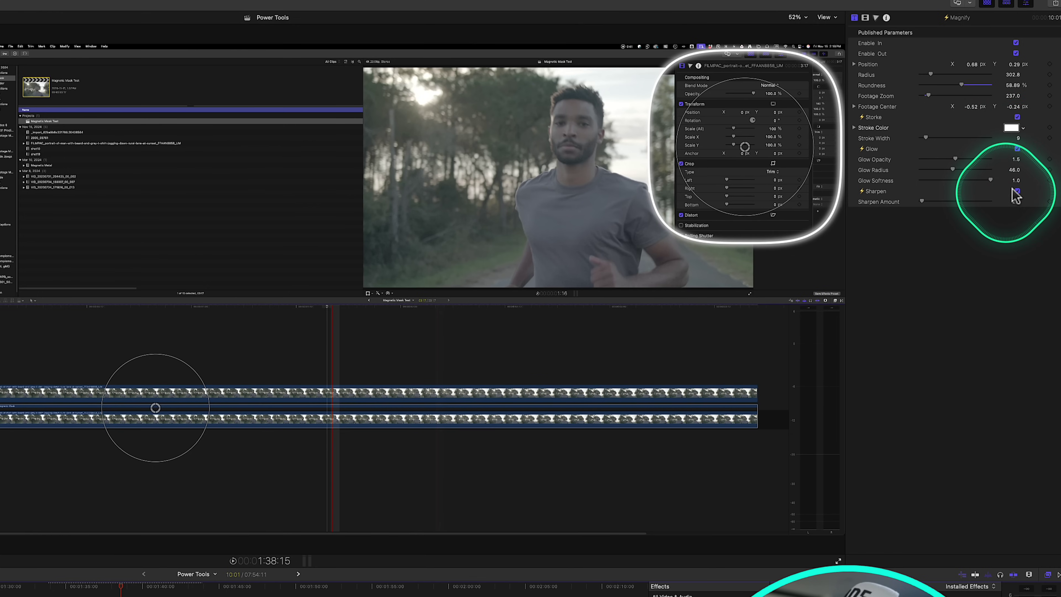
mouse_move(954, 169)
left_mouse_down()
mouse_move(978, 170)
mouse_move(949, 170)
left_mouse_up()
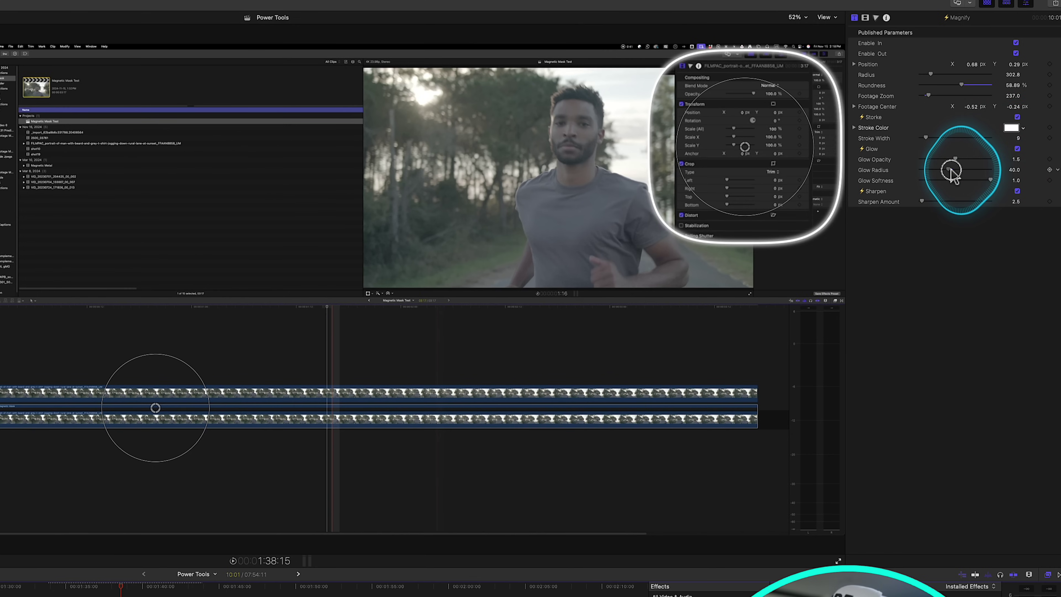
Turn off the Magnify title's Stroke and Glow and reduce its Roundness further.
left_click(1017, 118)
left_click(1017, 149)
left_click_drag(962, 85, 936, 89)
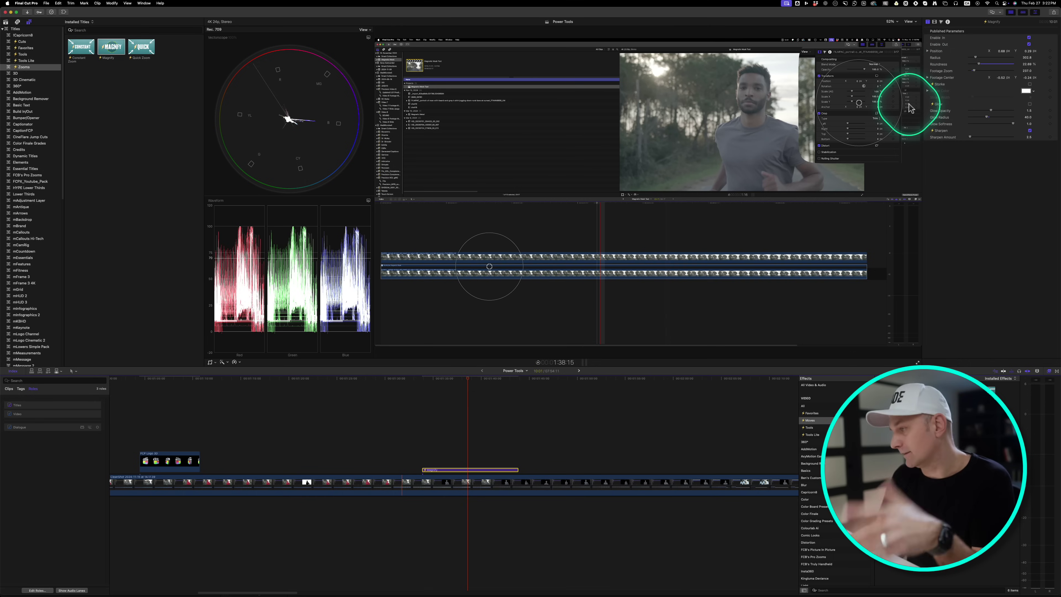
left_click(472, 471)
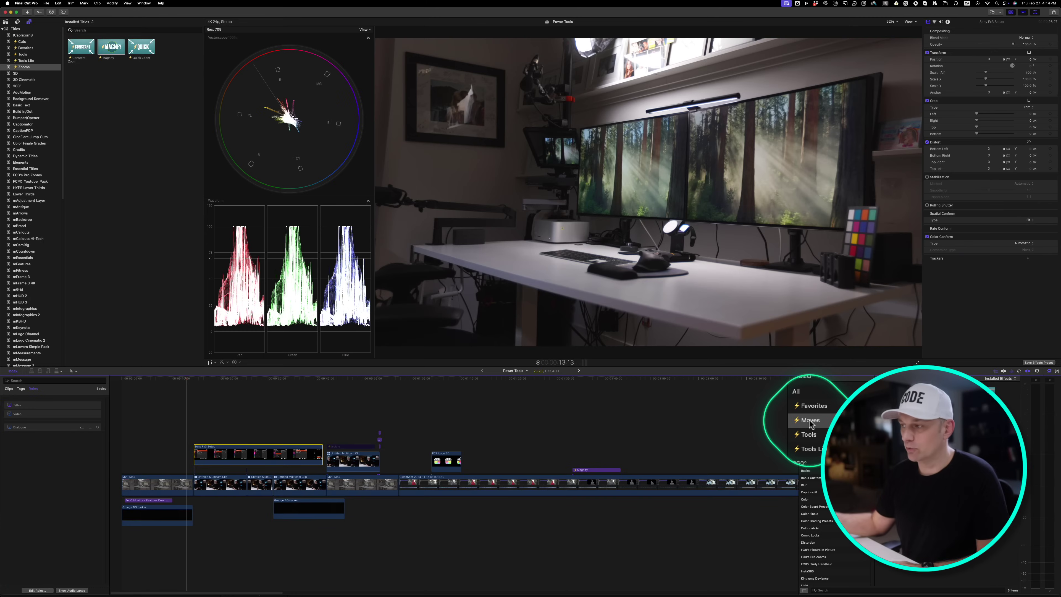
Try rotating the camera-menu clip with Transform, undo it, and try skewing its two right-hand corners inward with Distort.
left_click(810, 423)
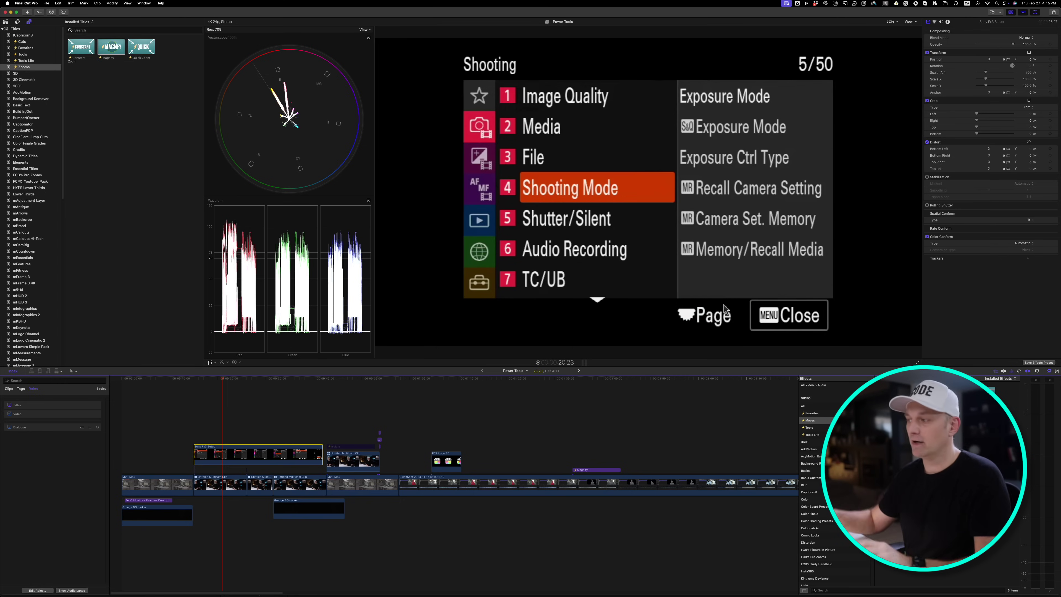
key("super+z")
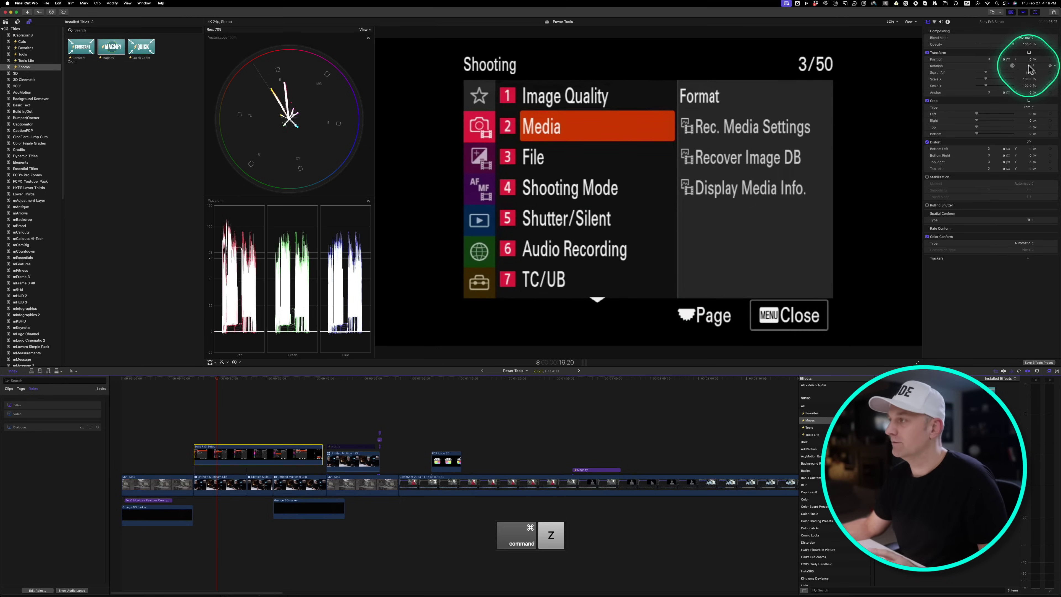
left_click_drag(1029, 69, 1031, 68)
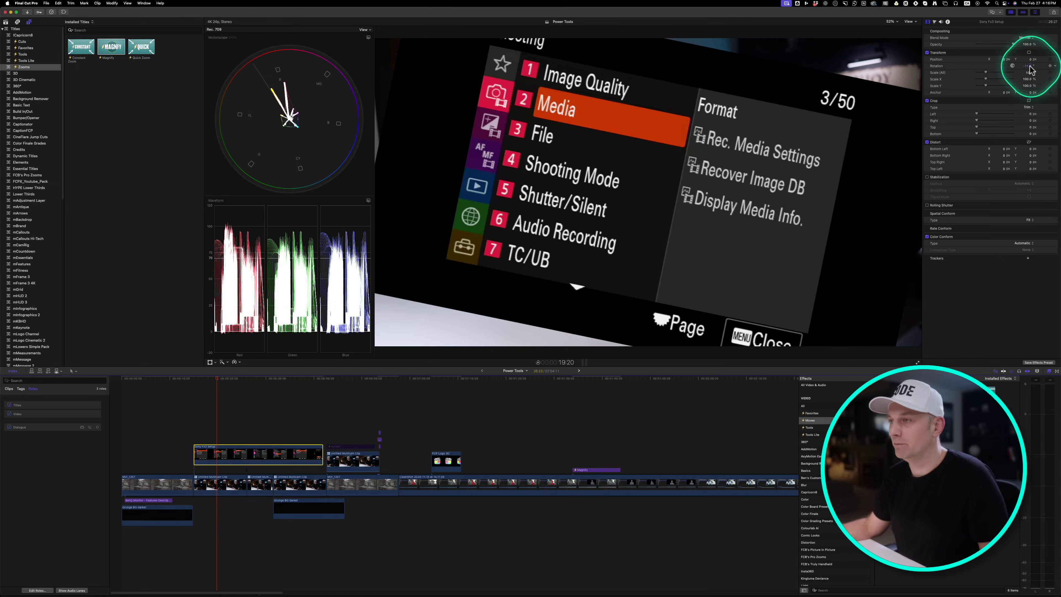
key("super+z")
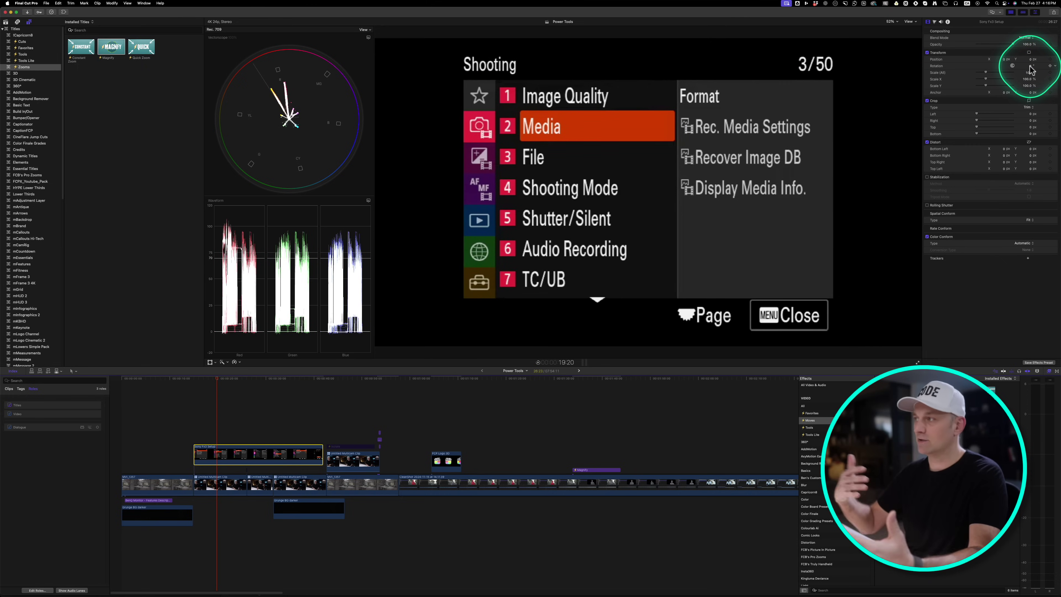
left_click(1029, 142)
left_click_drag(921, 38, 806, 88)
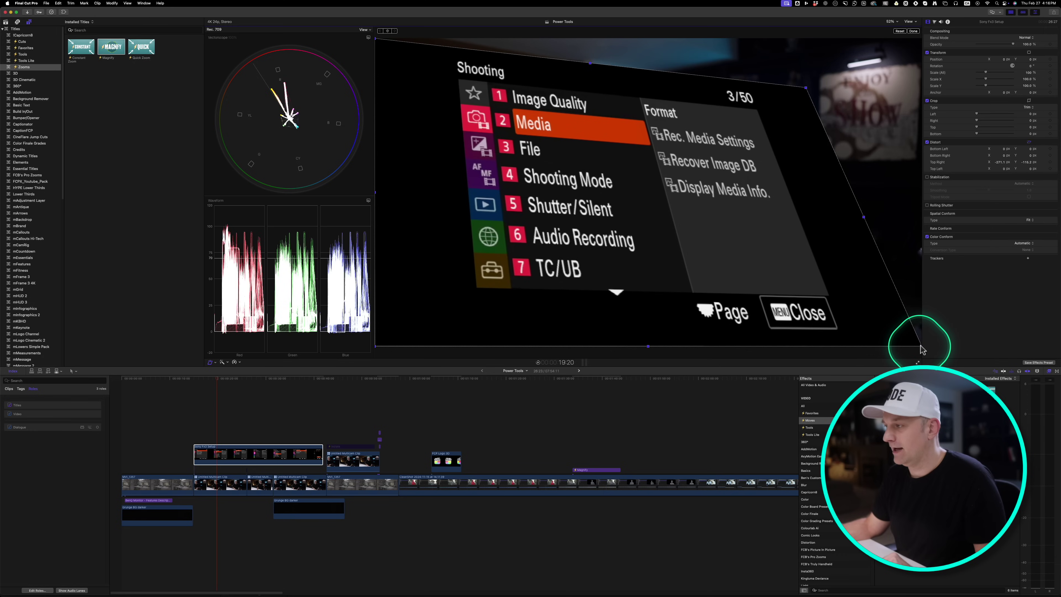
left_click_drag(921, 348, 771, 270)
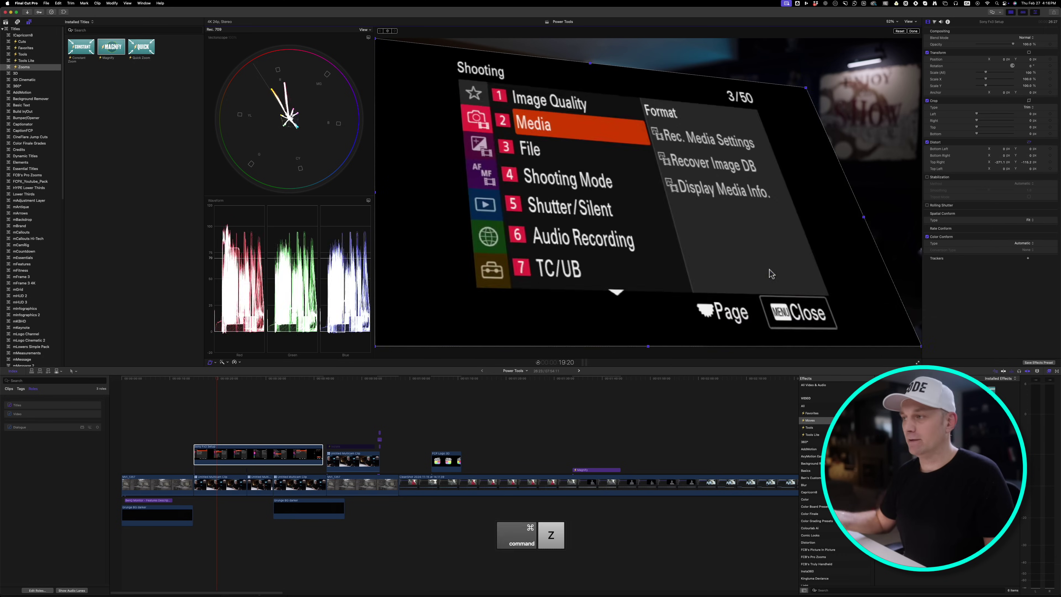
Apply the 3D Window effect to the camera-menu clip and place the scaled-down window beside the presenter.
left_click(258, 465)
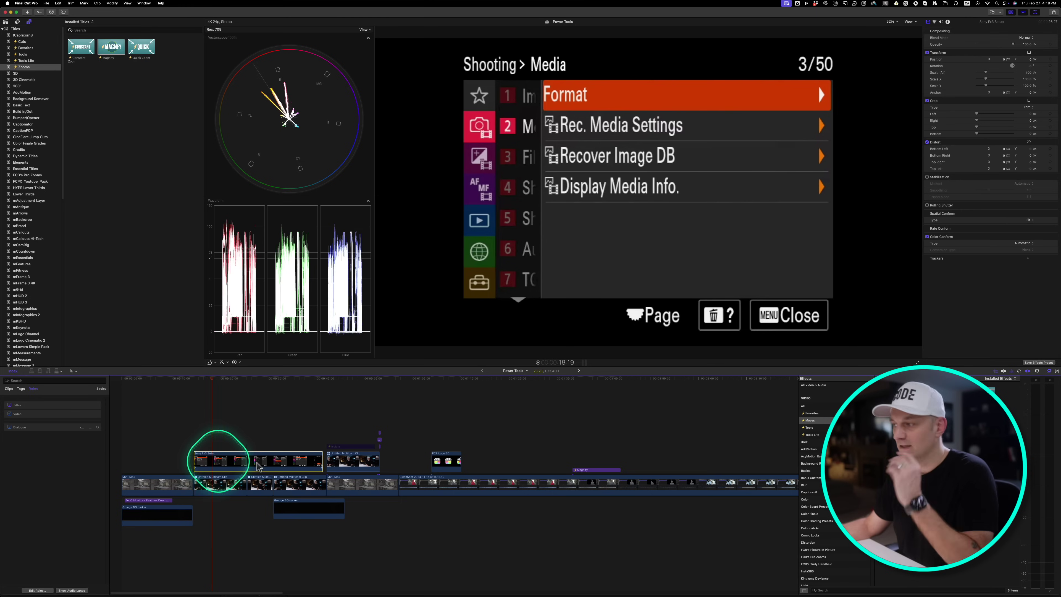
left_click(282, 464)
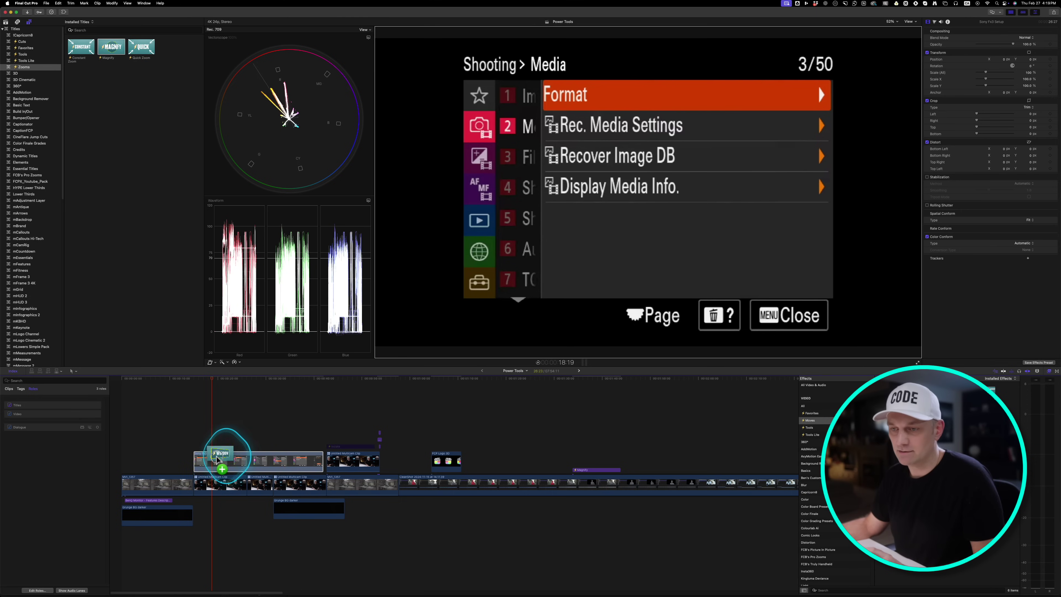
left_click_drag(217, 459, 217, 460)
left_click_drag(734, 102, 542, 187)
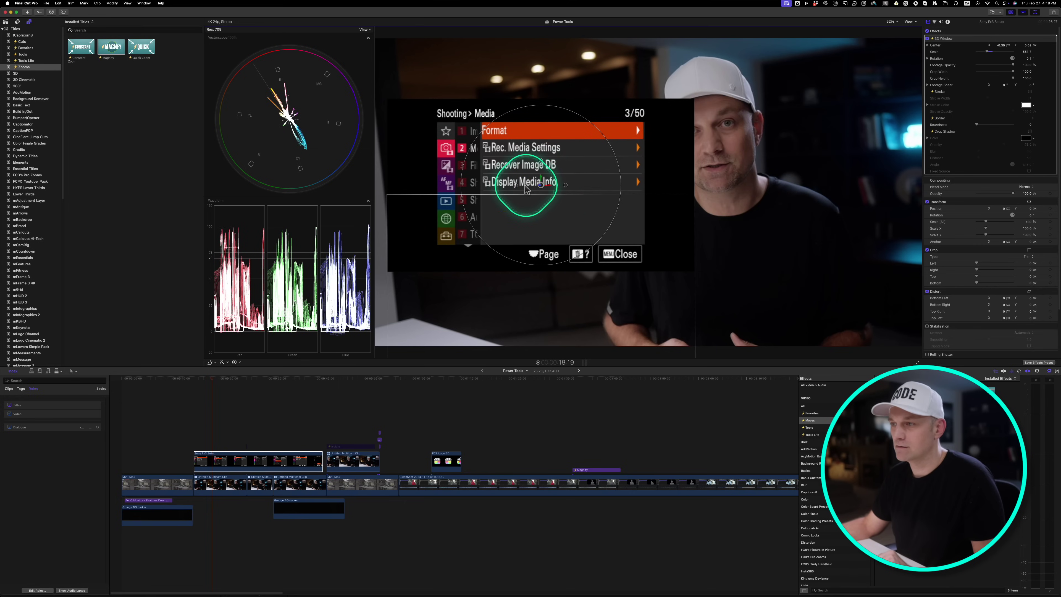
Rotate the 3D window into perspective and reduce its Crop Width to trim the black sides.
left_click_drag(525, 190, 512, 189)
left_click_drag(593, 120, 592, 121)
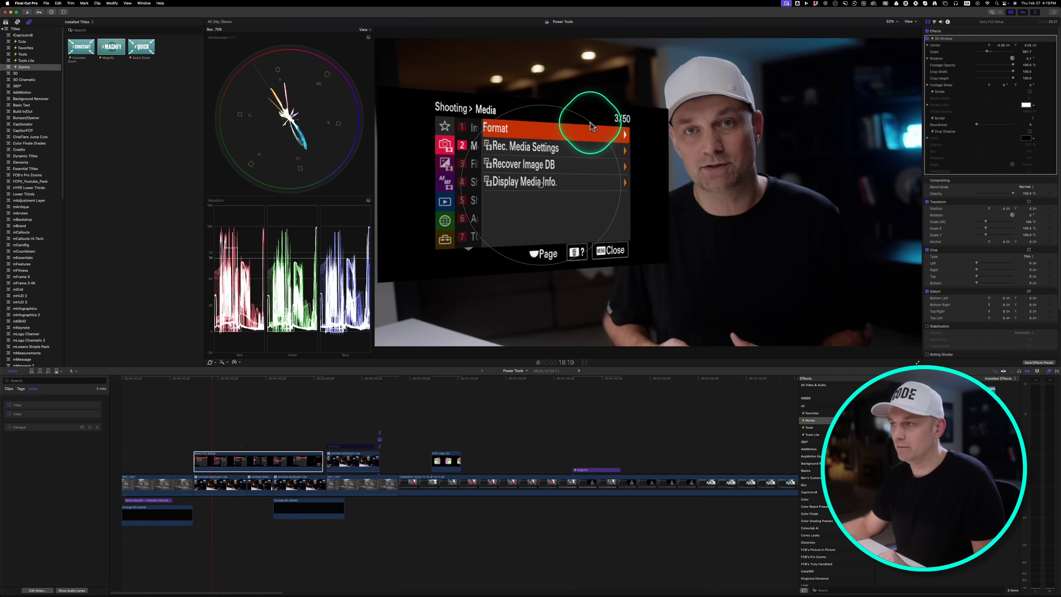
left_click_drag(1013, 71, 1005, 72)
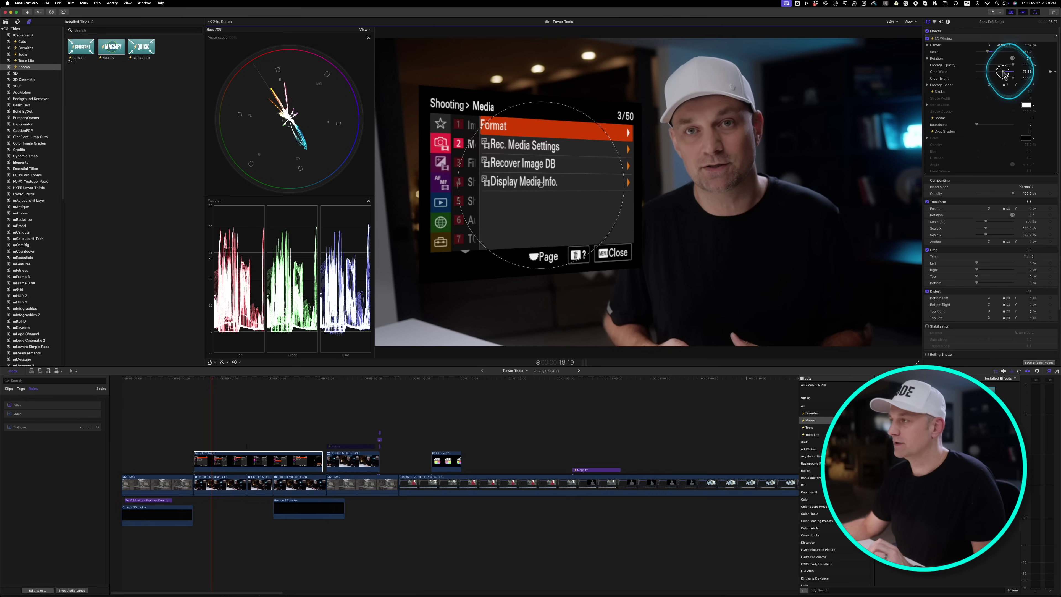
Try a thin white Stroke around the 3D window and turn it off again.
left_click(1030, 91)
left_click_drag(988, 98, 980, 98)
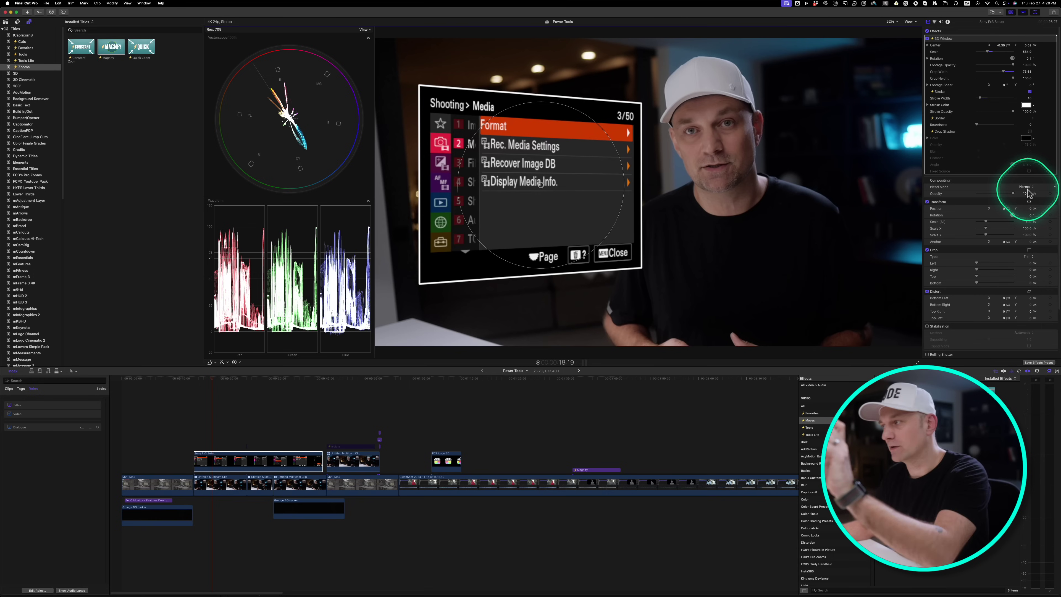
left_click(1030, 91)
Set the camera-menu clip's Blend Mode to Add and play it from its start at about 15:00.
left_click(1025, 187)
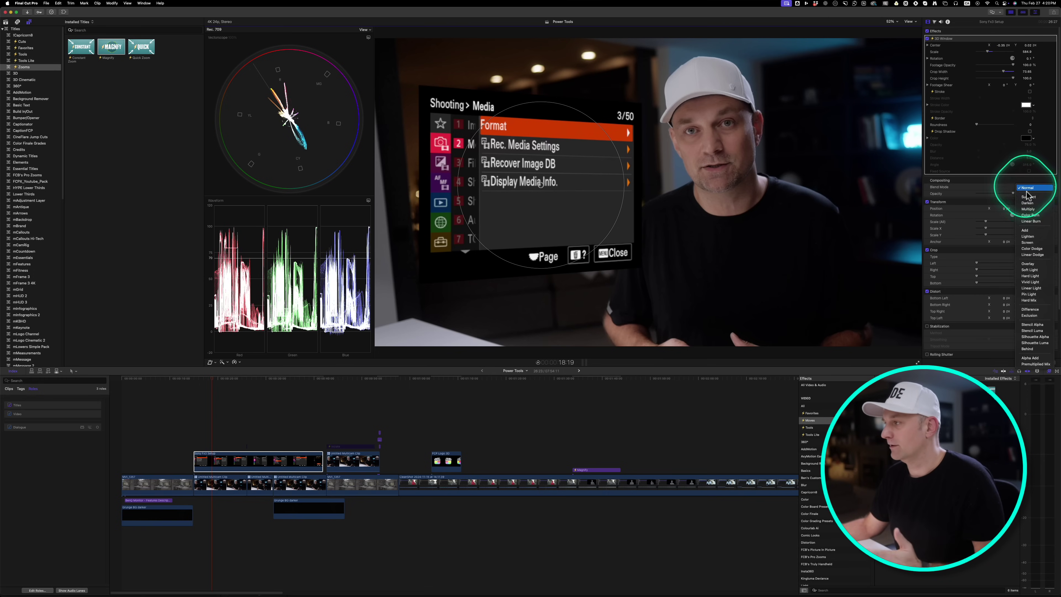
left_click(1031, 230)
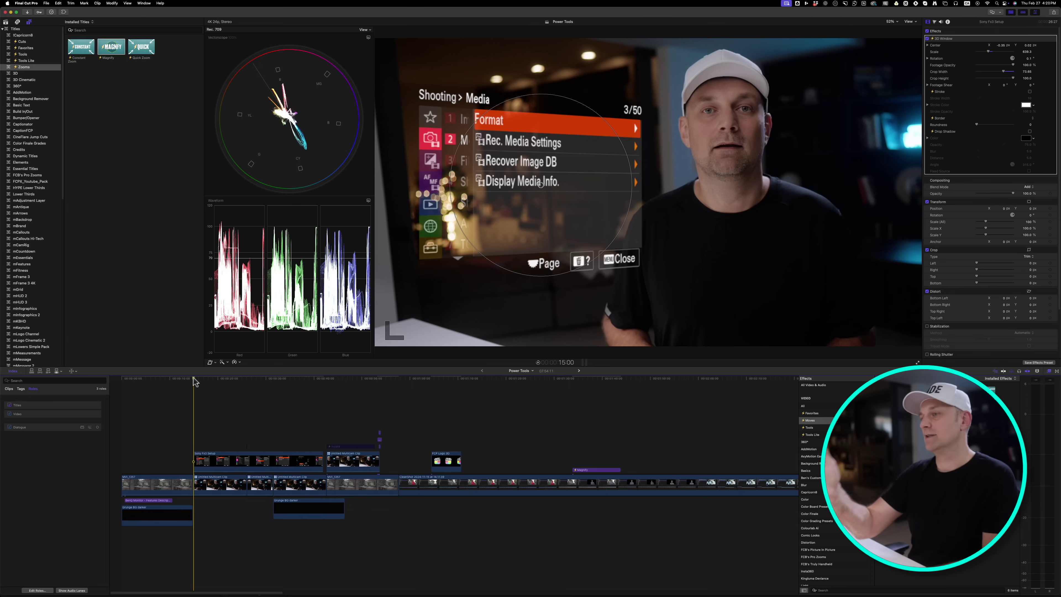
left_click(195, 381)
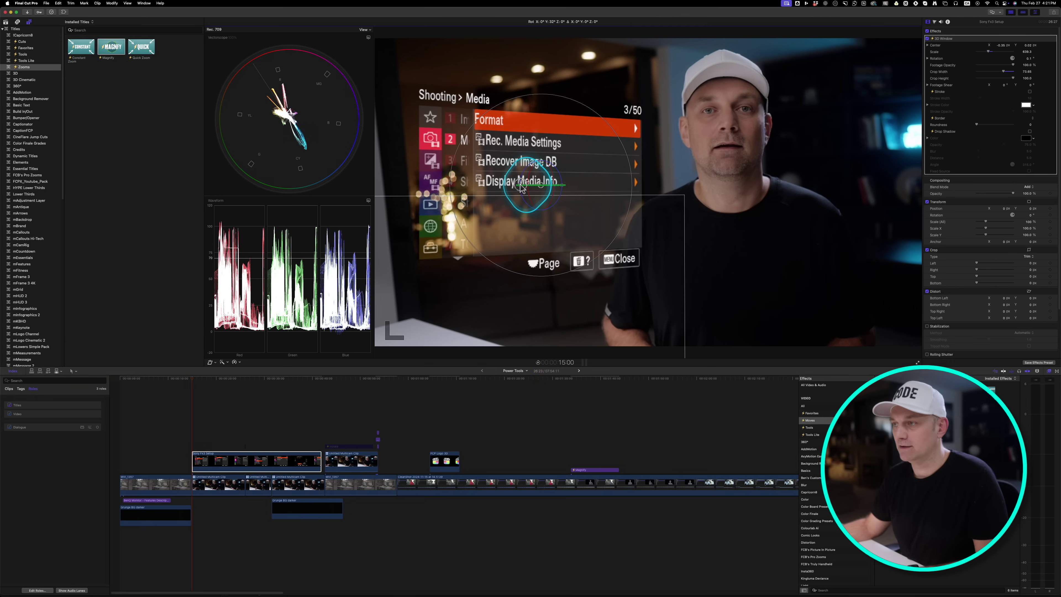
left_click(192, 378)
key("space")
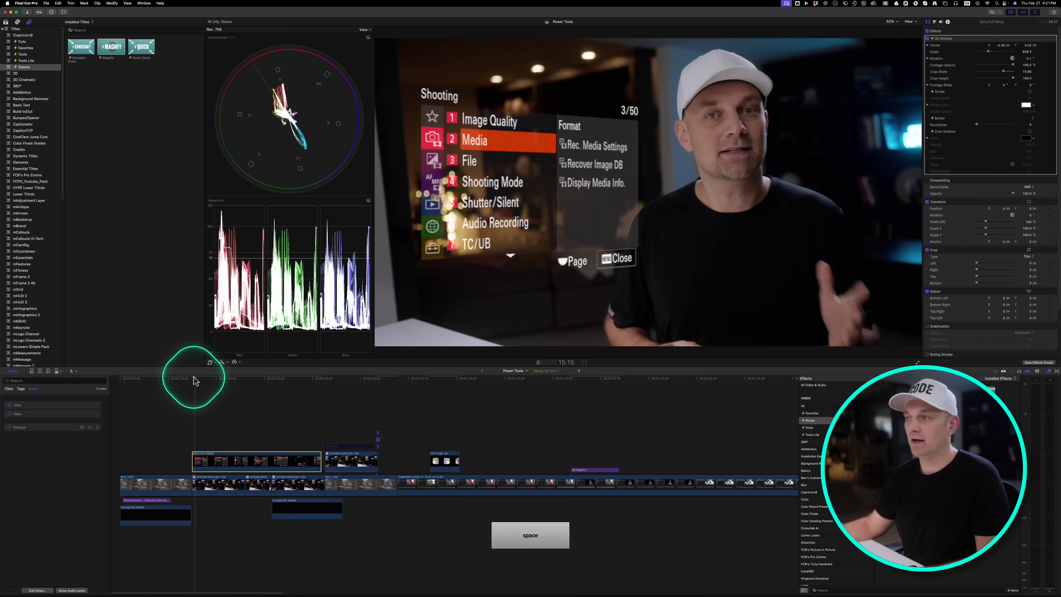
key("space")
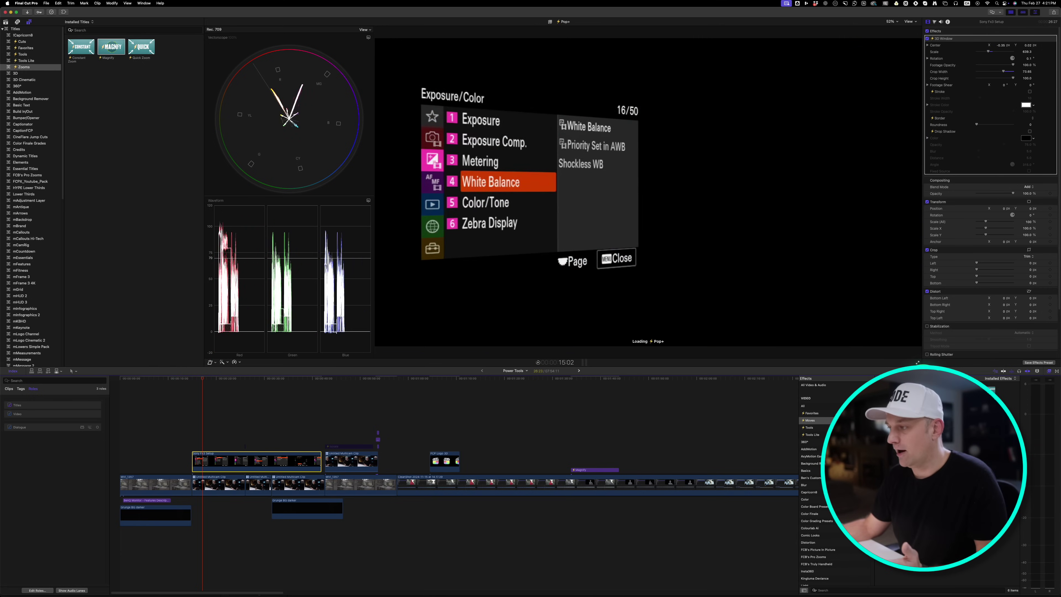
Apply the Pop+ effect to the camera-menu clip, centre it on the floating menu, and play the clip from its start.
left_click(267, 467)
left_click_drag(250, 464, 250, 463)
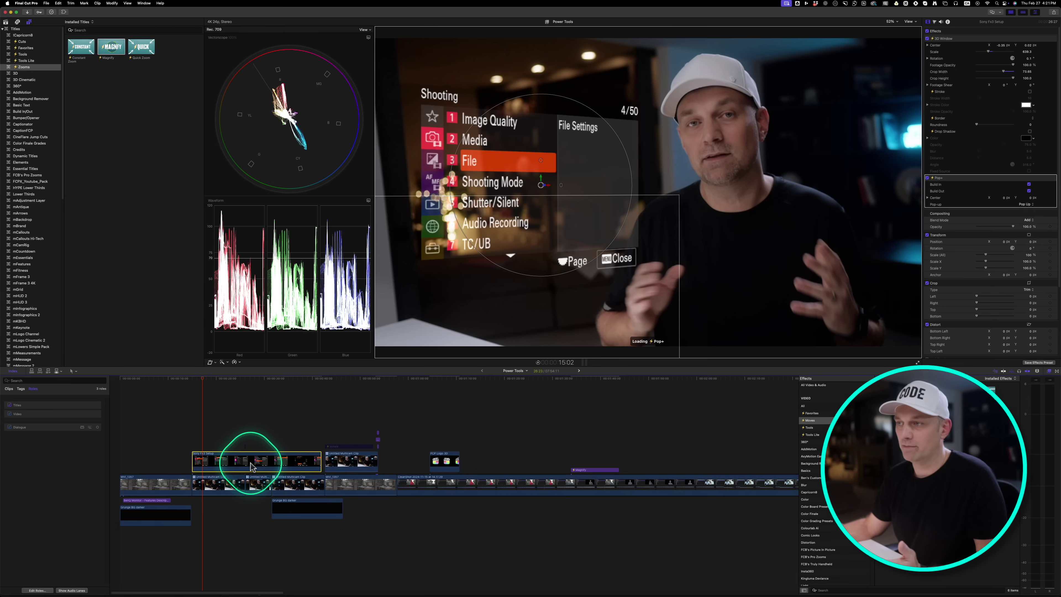
left_click(645, 187)
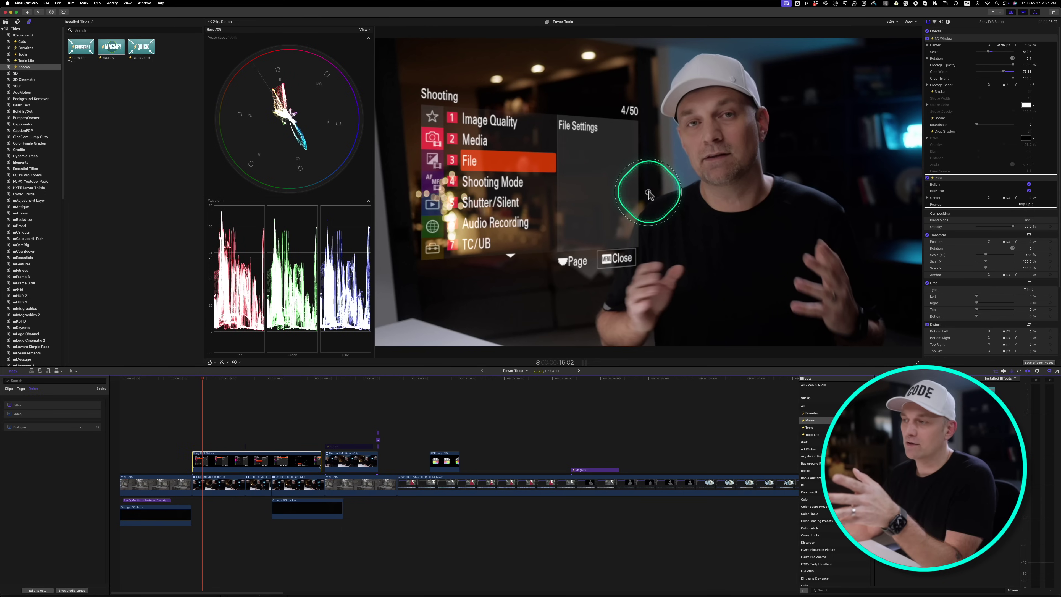
left_click_drag(650, 191, 765, 247)
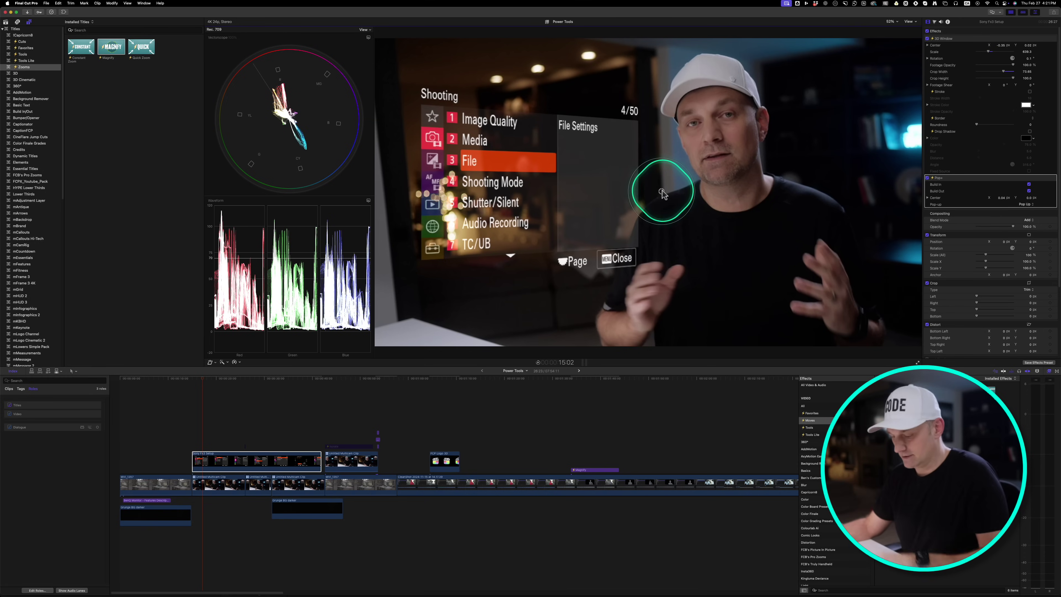
left_click_drag(663, 194, 541, 184)
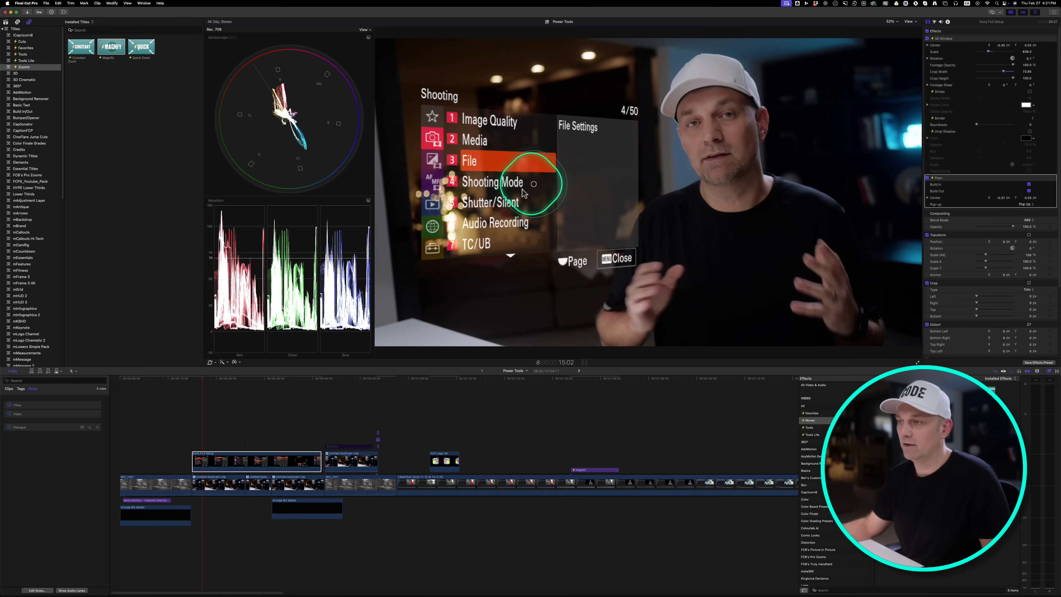
left_click(193, 379)
key("space")
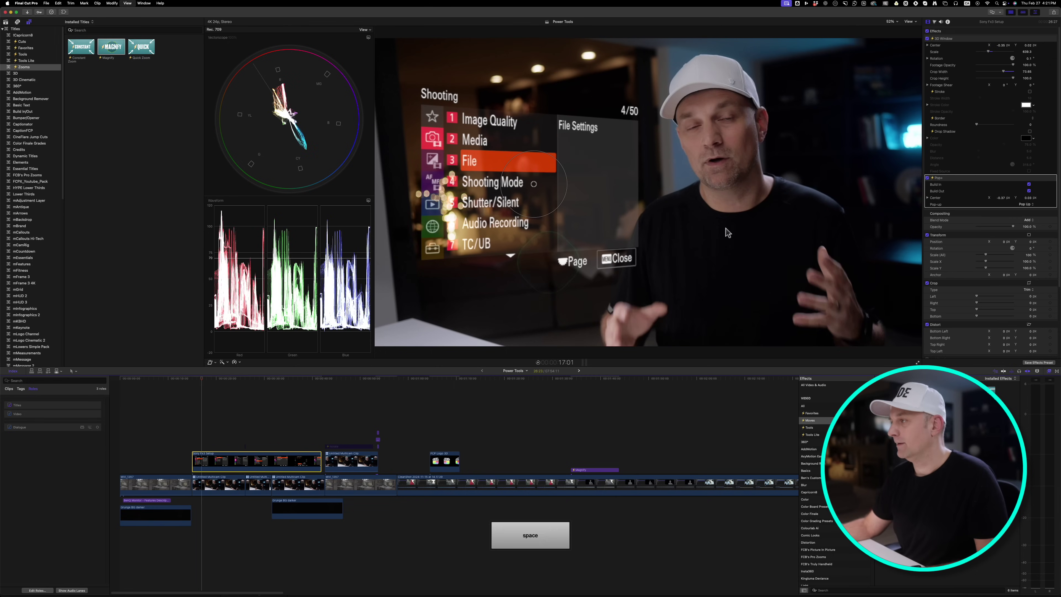
Switch the Pop+ effect to its second pop-up style and replay the clip from its start.
left_click(1028, 211)
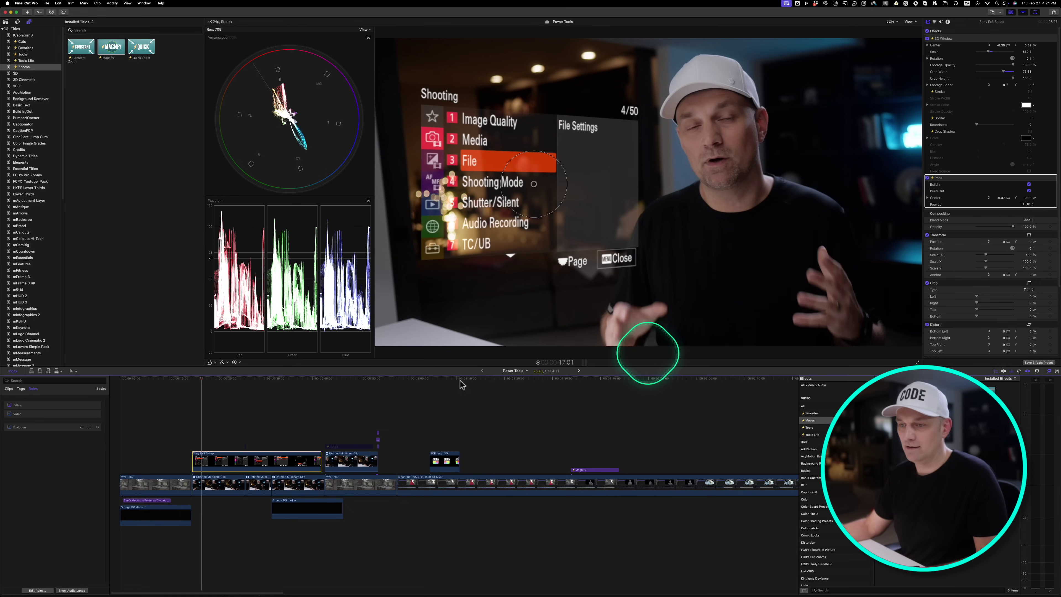
left_click_drag(196, 379, 194, 380)
key("space")
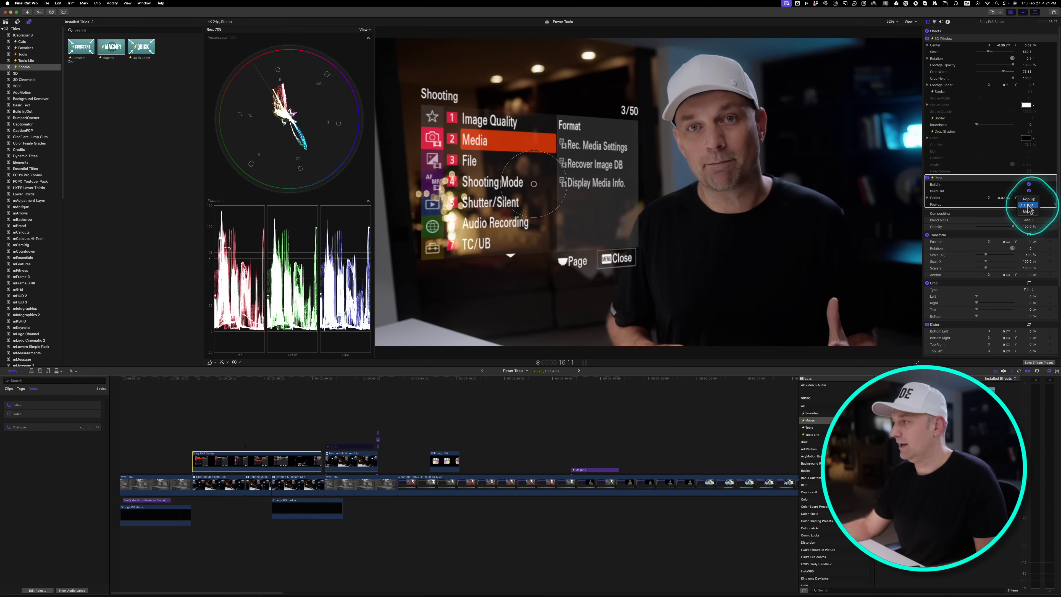
Switch the Pop+ effect to its third pop-up style and replay the camera-menu clip from its start.
left_click(1029, 216)
left_click(193, 380)
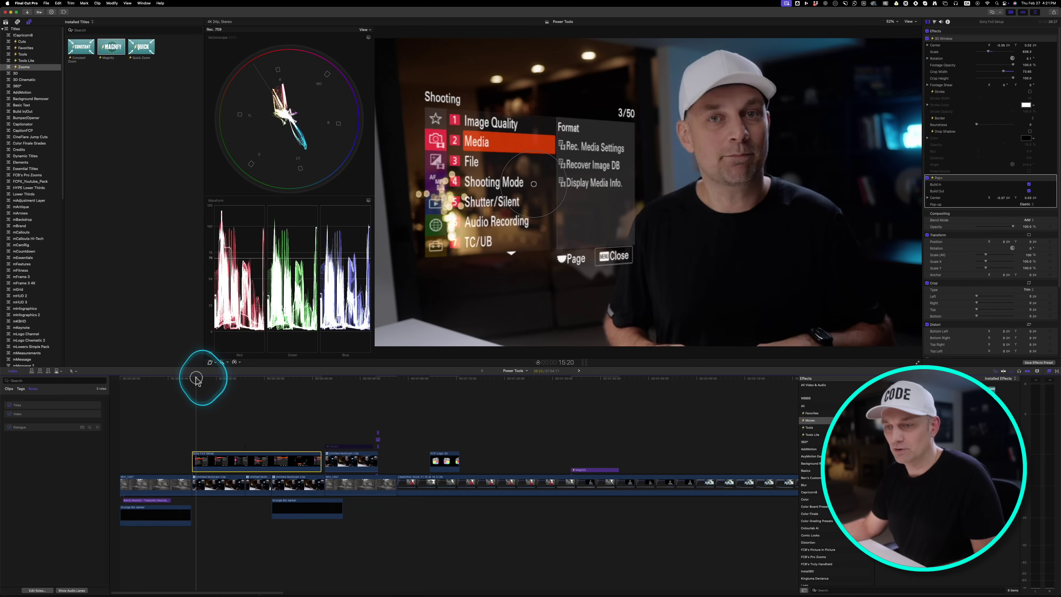
key("space")
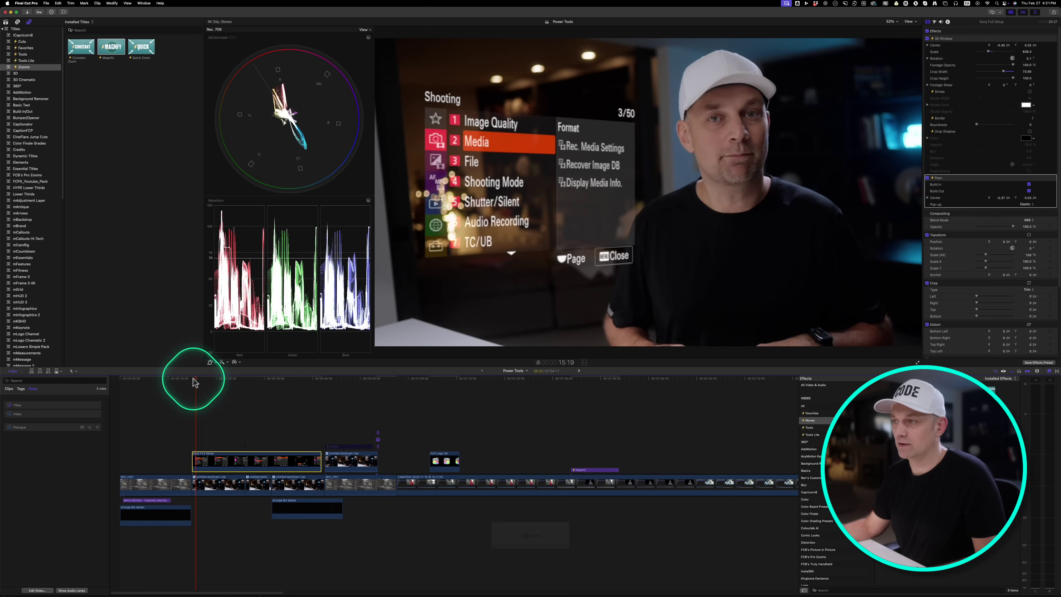
key("space")
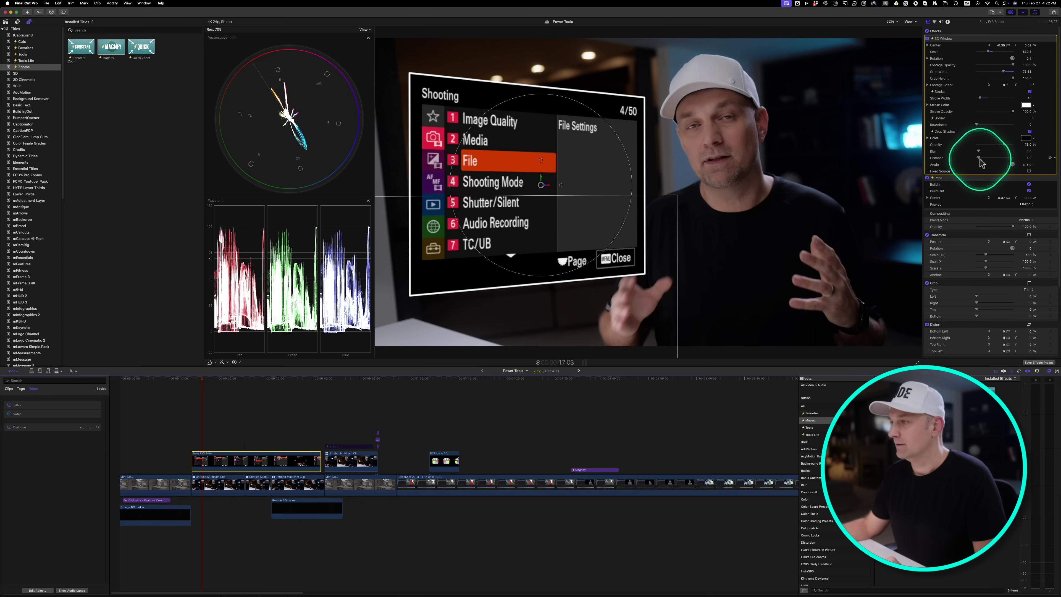
Adjust the 3D Window's drop shadow distance and blur, with Fixed Source on, and preview the white-stroked window in the camera-menu clip.
left_click_drag(979, 160, 1011, 167)
left_click(1029, 171)
mouse_move(1003, 145)
left_mouse_down()
mouse_move(1022, 145)
mouse_move(995, 151)
left_mouse_up()
left_click(979, 151)
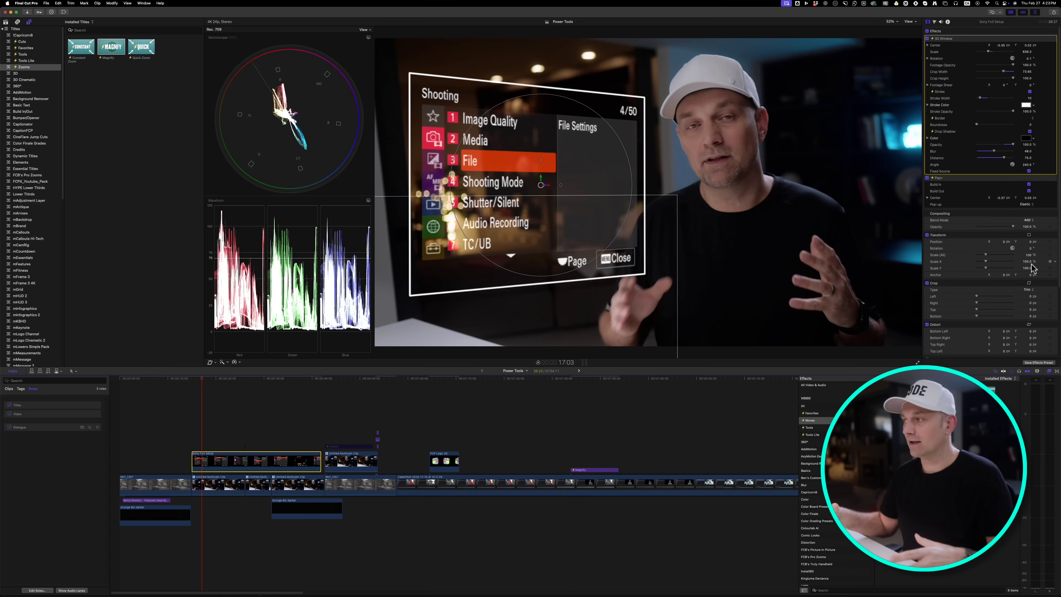
left_click(216, 460)
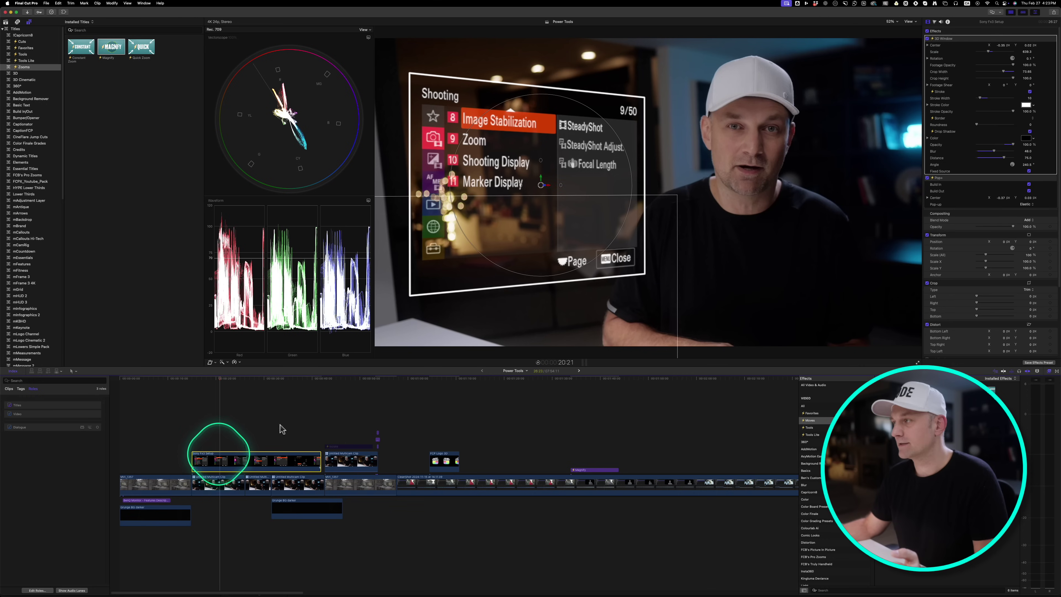
Apply the Slide Right effect to the desk clip at the start of the timeline and play it from the beginning.
left_click(139, 460)
key("Home")
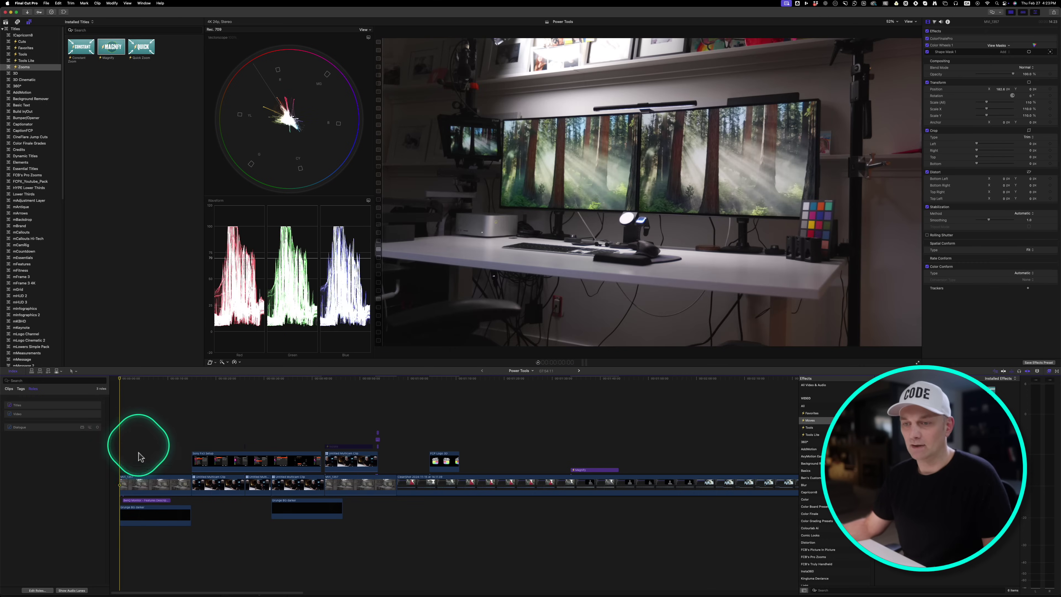
key("space")
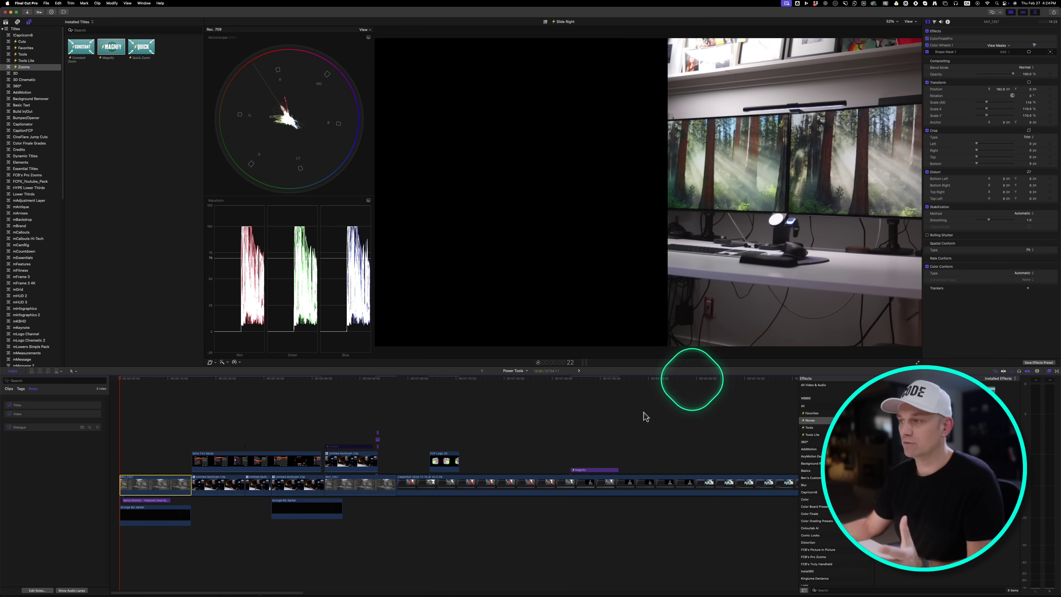
left_click_drag(819, 426, 144, 486)
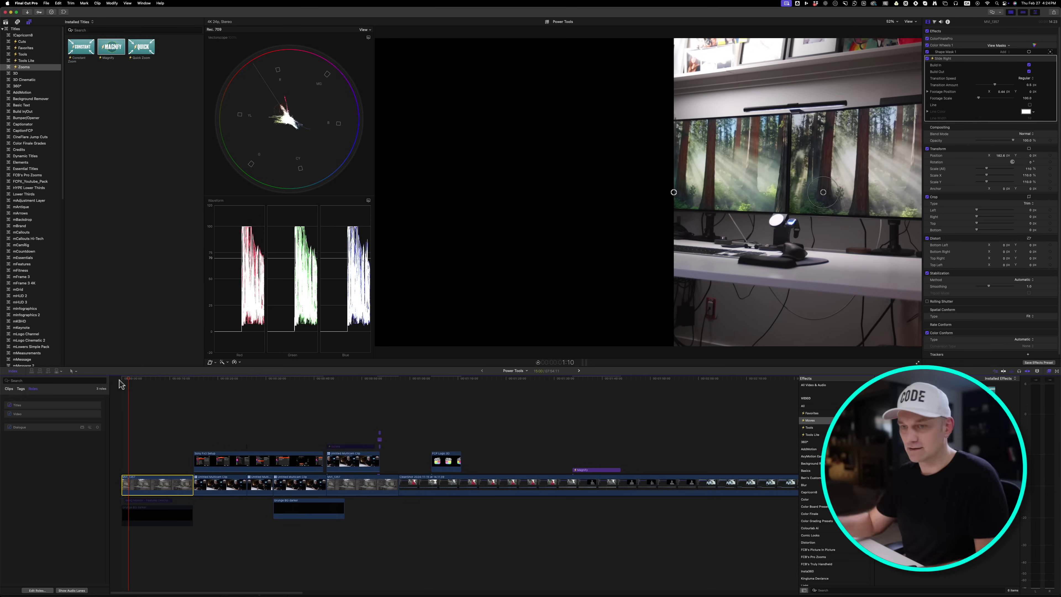
left_click(124, 378)
key("space")
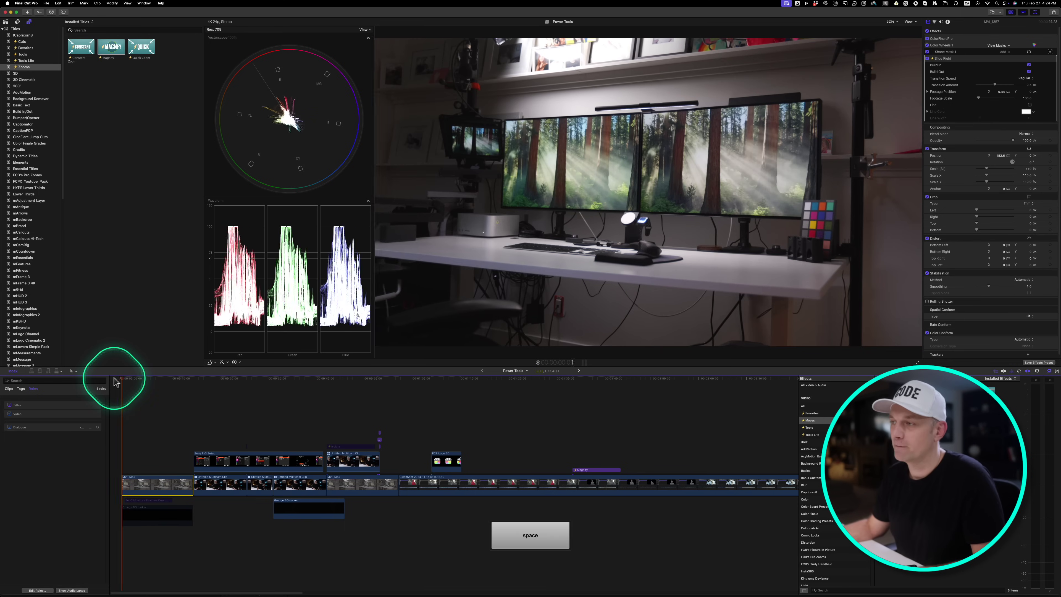
key("space")
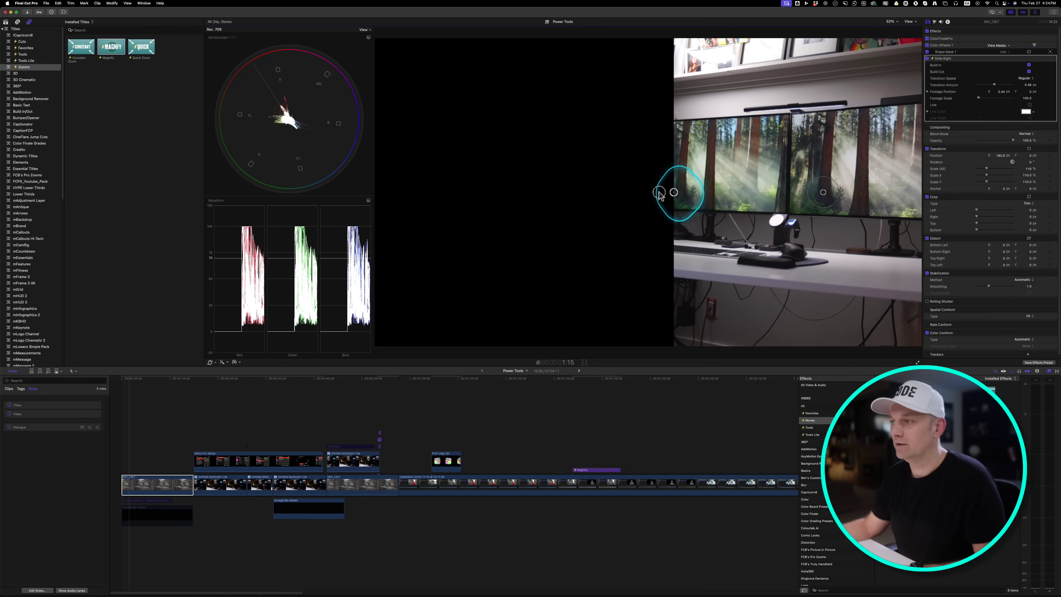
Move the desk clip's Slide Right edge further right, shift its footage right and adjust the Footage Scale.
left_click_drag(656, 193, 707, 193)
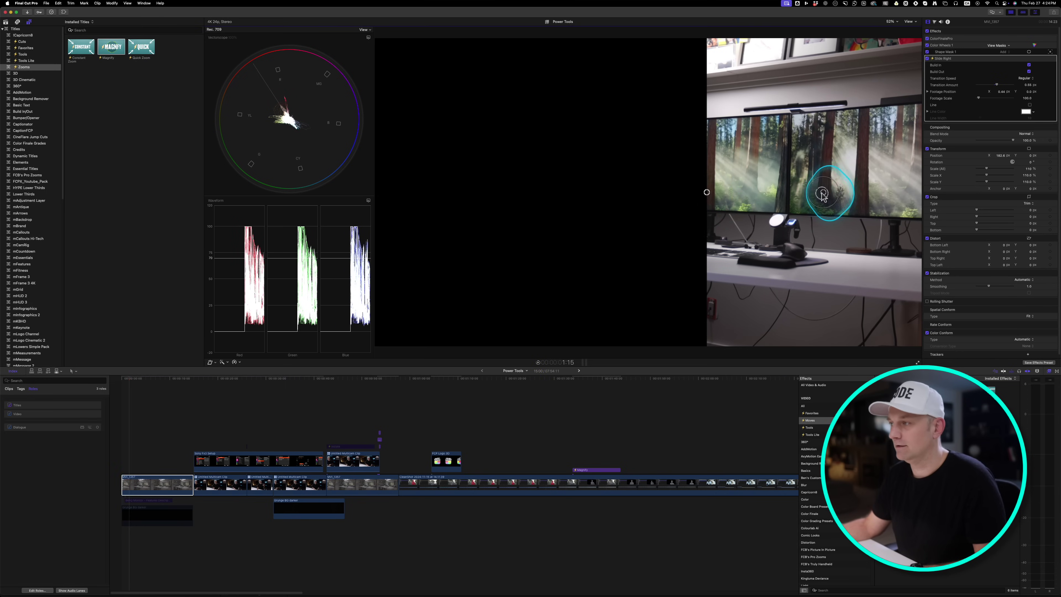
left_click_drag(820, 194, 849, 194)
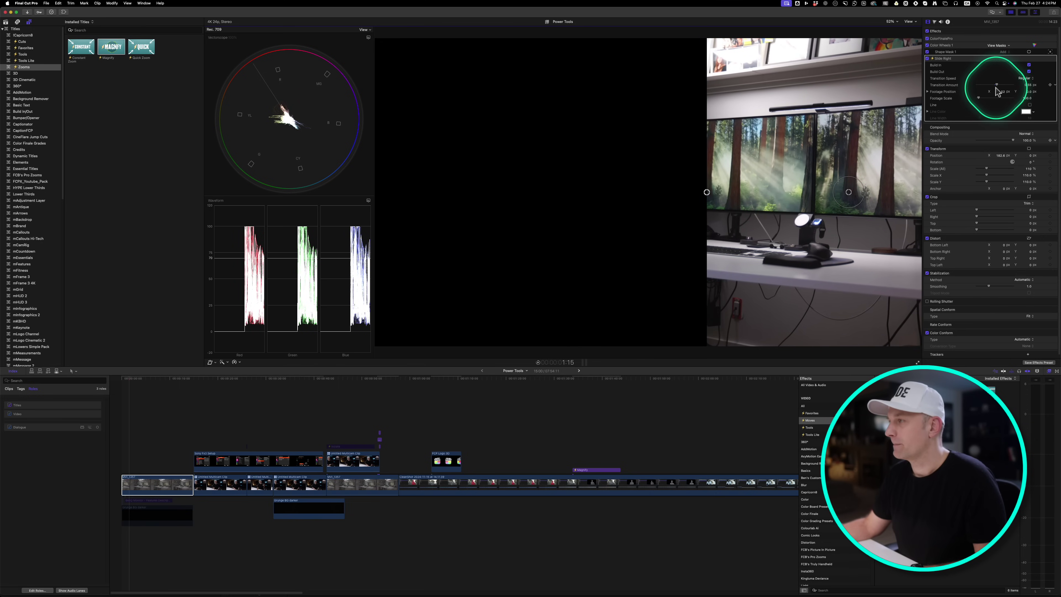
left_click_drag(979, 102, 984, 100)
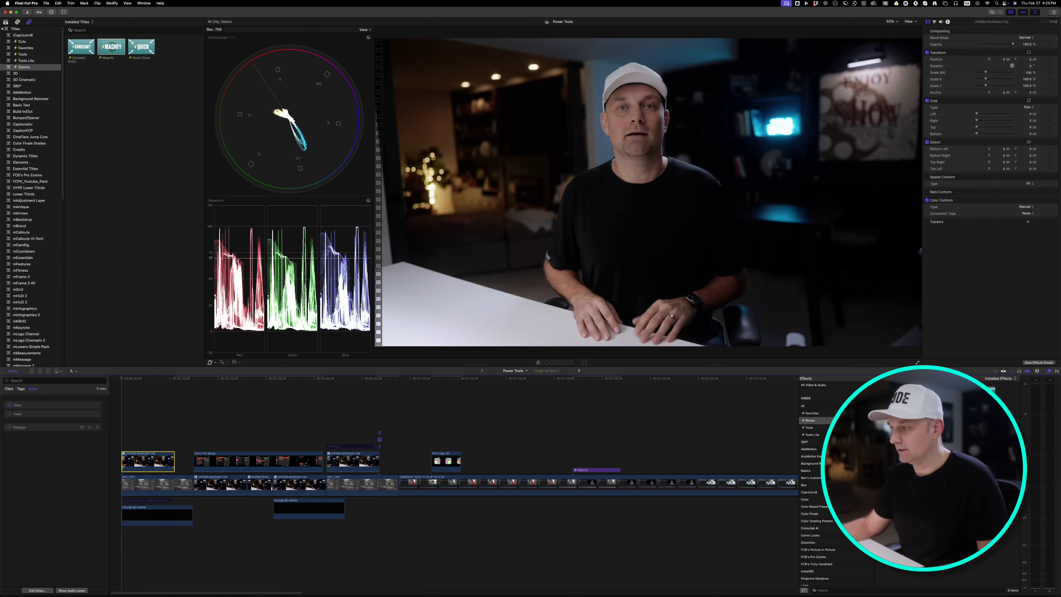
Apply Slide Right to the speaker clip above the desk clip, play it, and move its dividing edge further right.
left_click_drag(892, 427, 146, 459)
key("space")
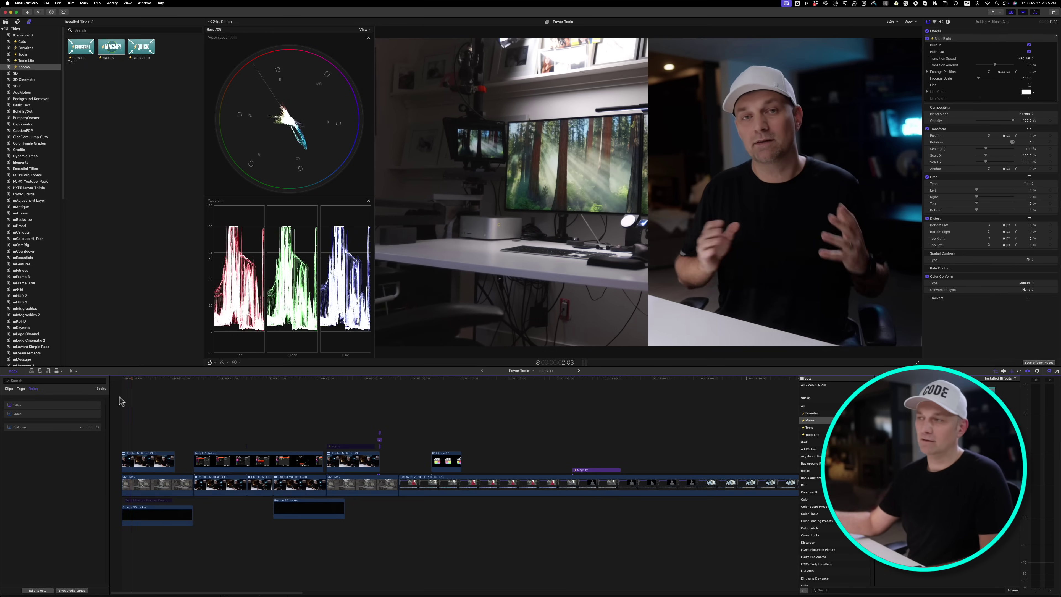
left_click(647, 194)
left_click_drag(648, 194, 706, 185)
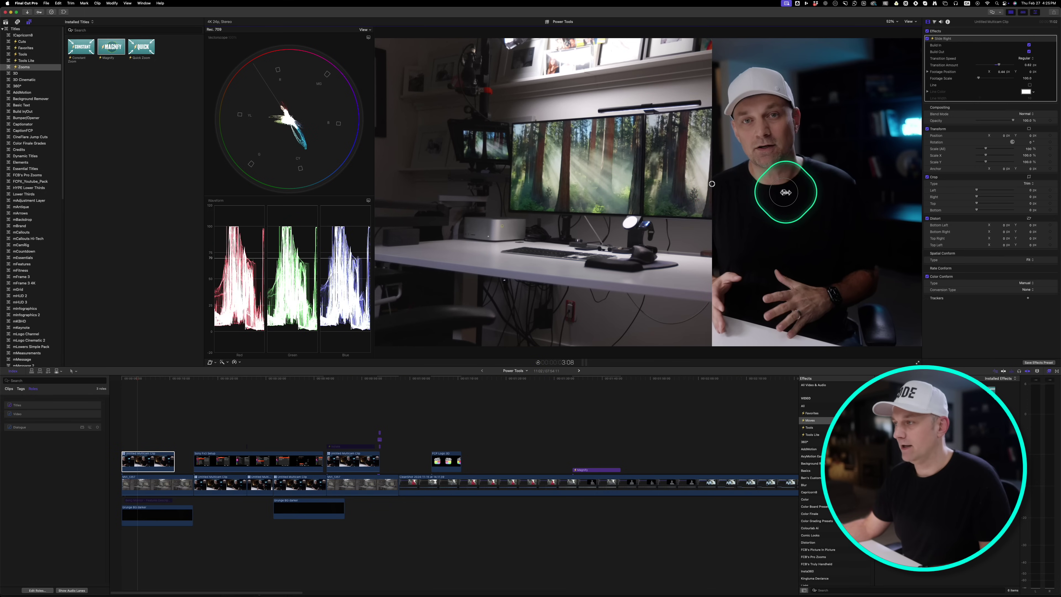
Enlarge and reposition the speaker's footage inside the slide panel, and set its Transition Speed to Fast.
left_click_drag(784, 192, 831, 191)
left_click(983, 87)
left_click_drag(980, 80, 985, 78)
left_click_drag(828, 189, 834, 220)
left_click(123, 380)
left_click(1026, 58)
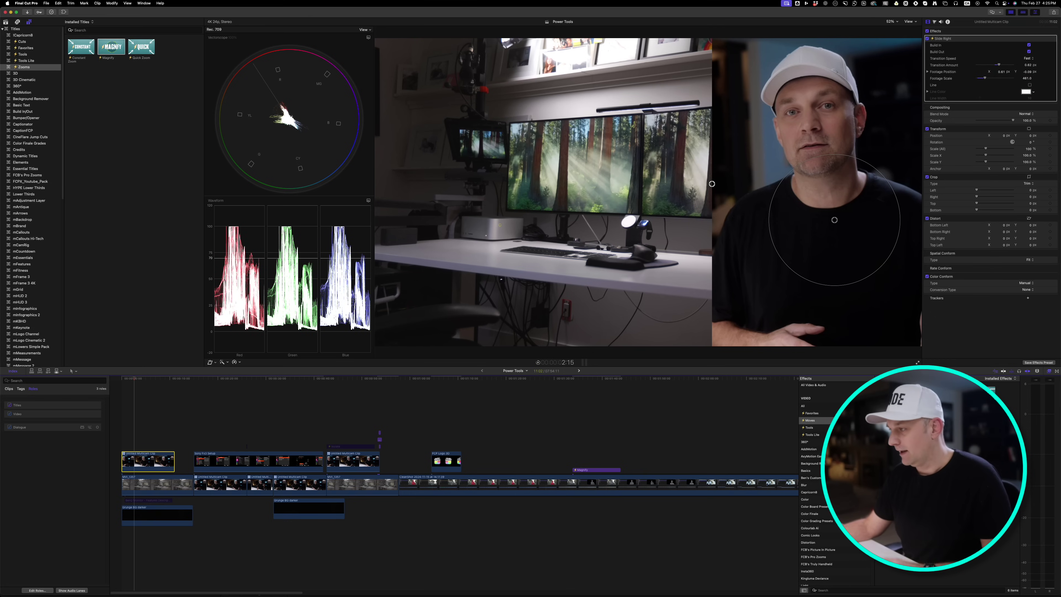
Apply the Slide Left effect to the desk clip beneath the speaker clip.
left_click(214, 489)
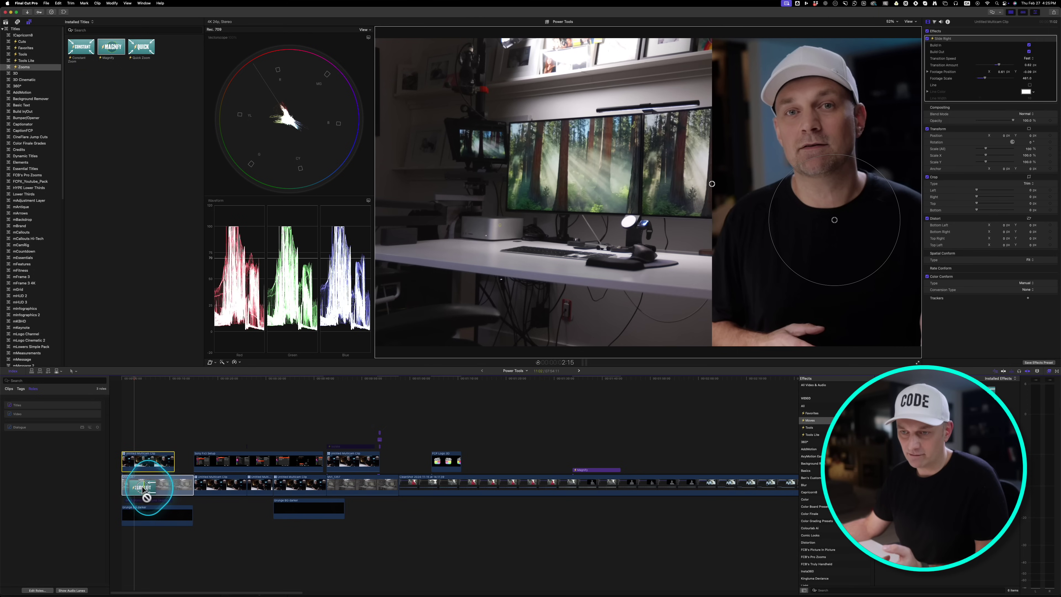
left_click_drag(143, 488, 143, 485)
left_click(138, 428)
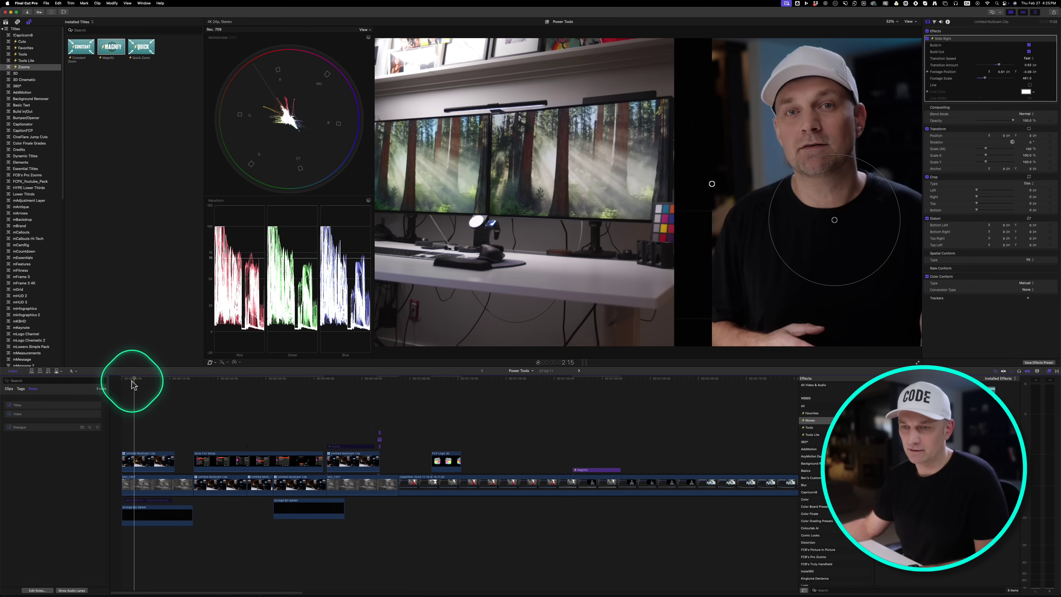
Shift the desk footage right so the monitors sit beside the speaker panel, and play from the timeline start.
left_click(537, 196)
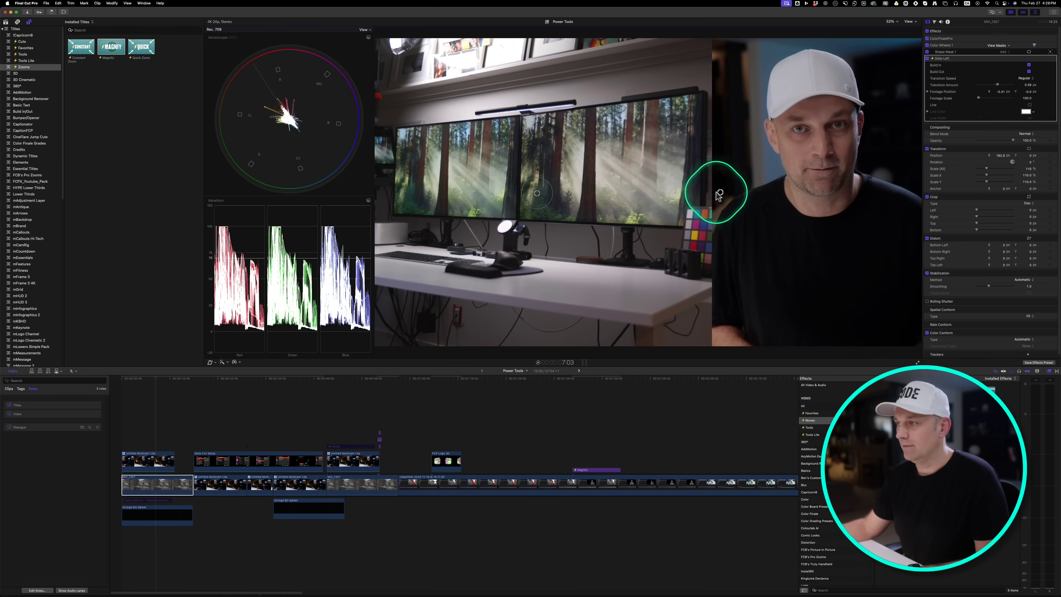
left_click_drag(537, 193, 565, 194)
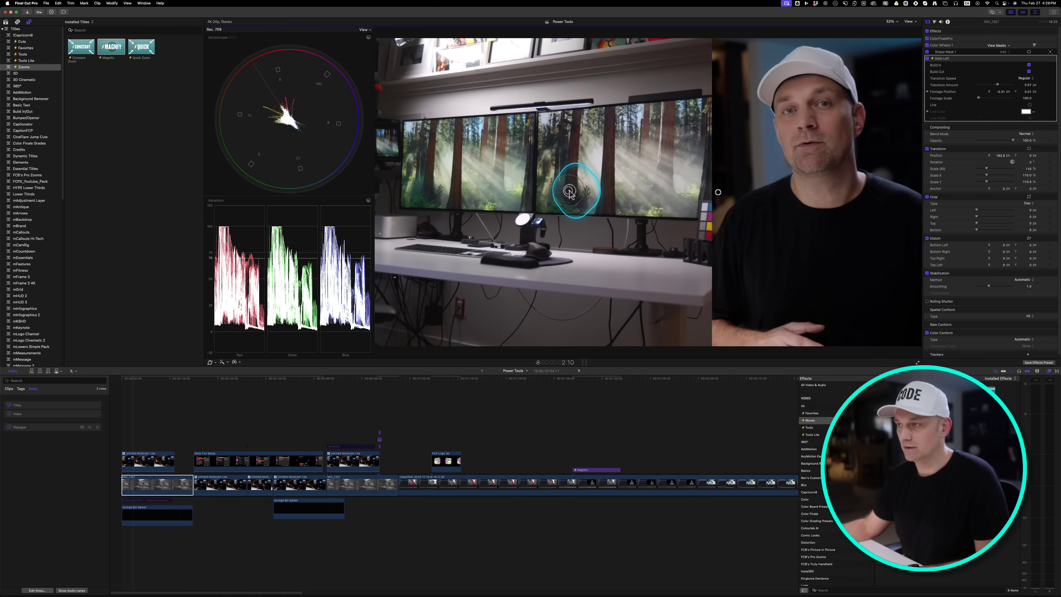
left_click_drag(142, 380, 116, 382)
key("space")
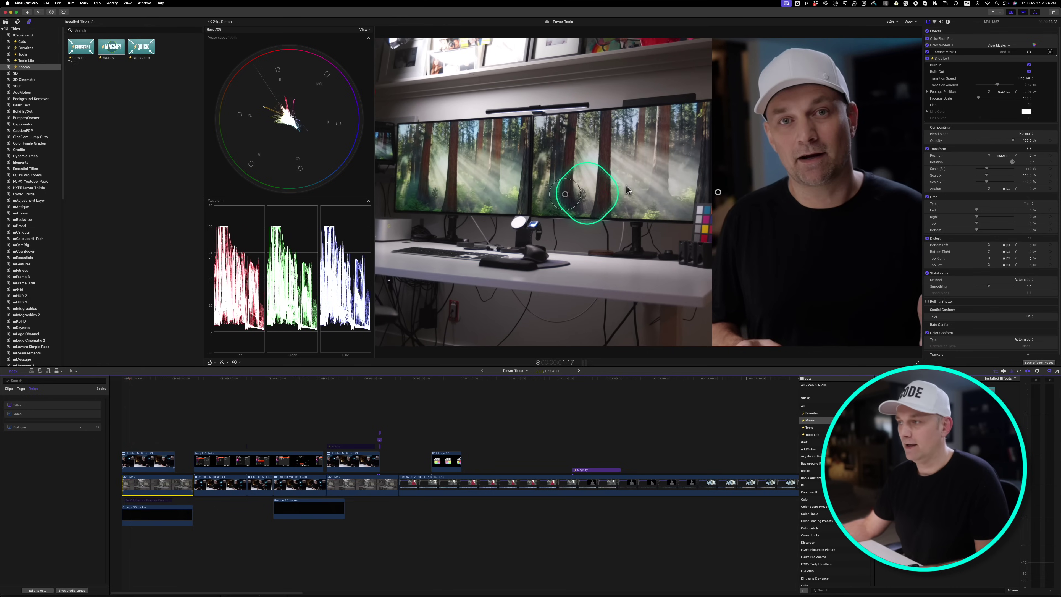
Move the desk clip's Slide Left edge left to open a middle gap, and enable the BenQ Monitor title beneath it.
left_click_drag(690, 194, 542, 200)
left_click(138, 494)
left_click(136, 501)
key("v")
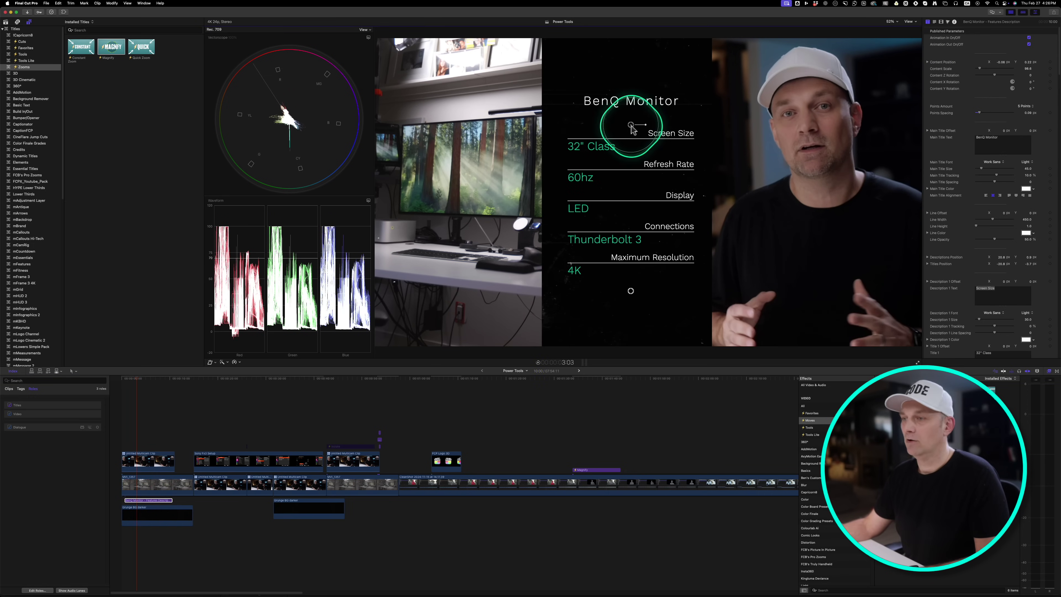
Play the three-part split screen from the start of the timeline.
left_click(135, 402)
left_click(126, 380)
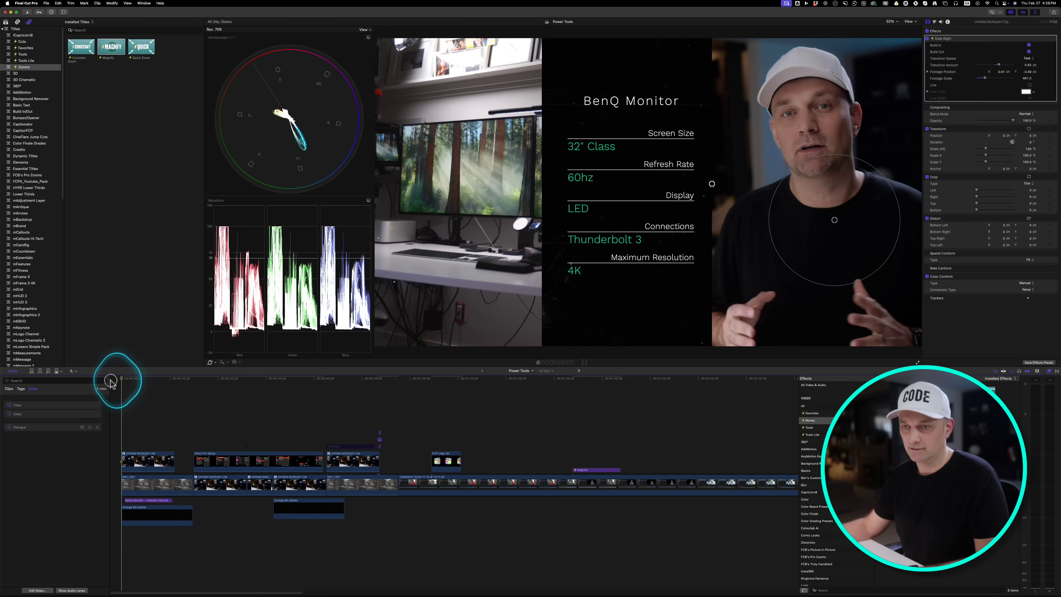
left_click(111, 380)
key("space")
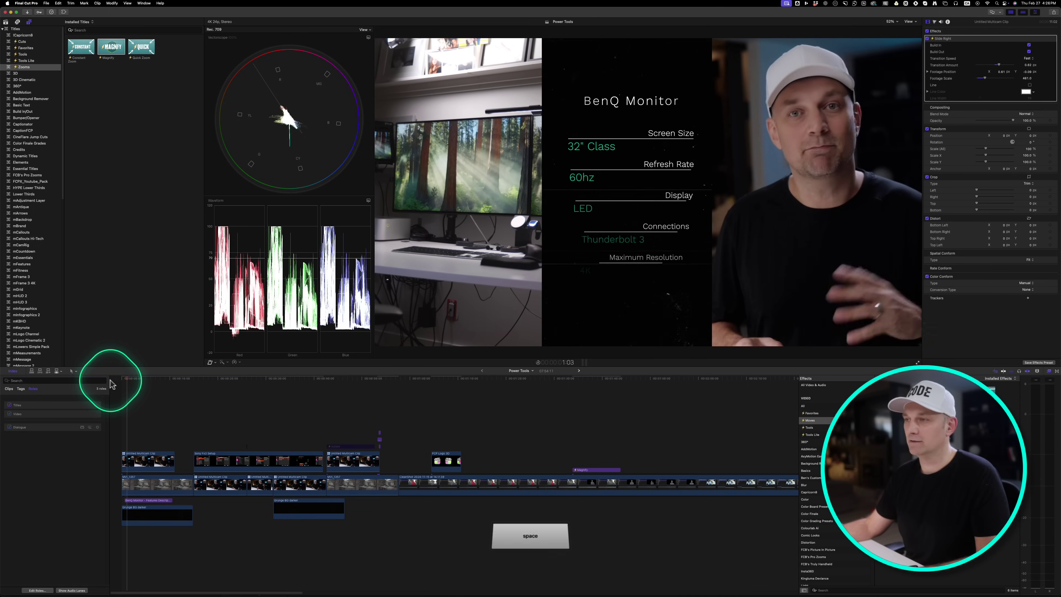
Set the desk clip's Slide Left Transition Speed to Fast and replay from the timeline start.
left_click(144, 480)
left_click(1026, 78)
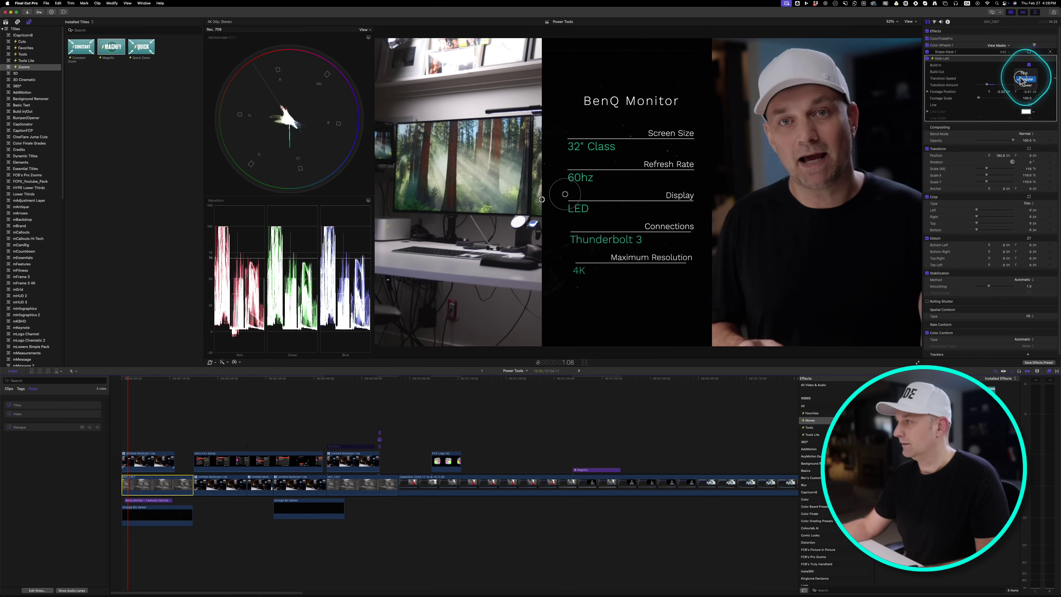
left_click(1025, 74)
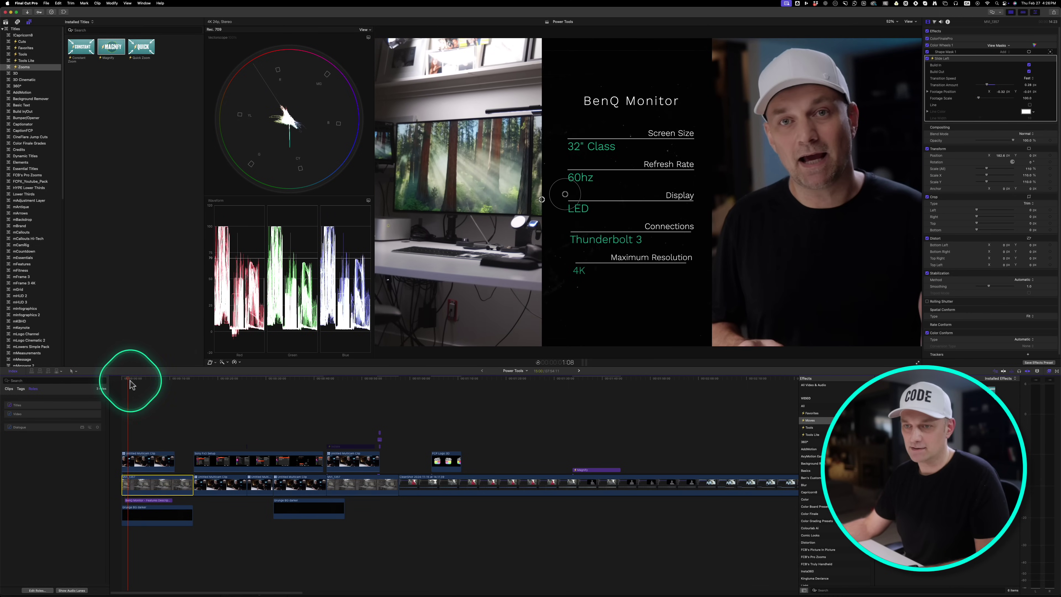
left_click(117, 381)
key("space")
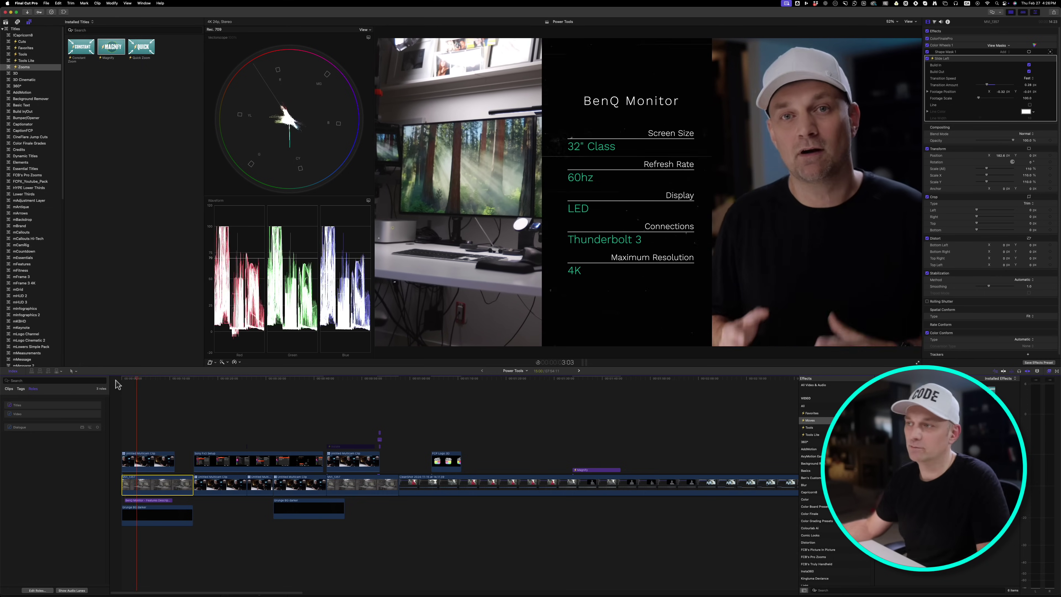
Turn on the white Line for the slide effects on both the desk clip and the speaker clip, and play the result.
left_click(131, 439)
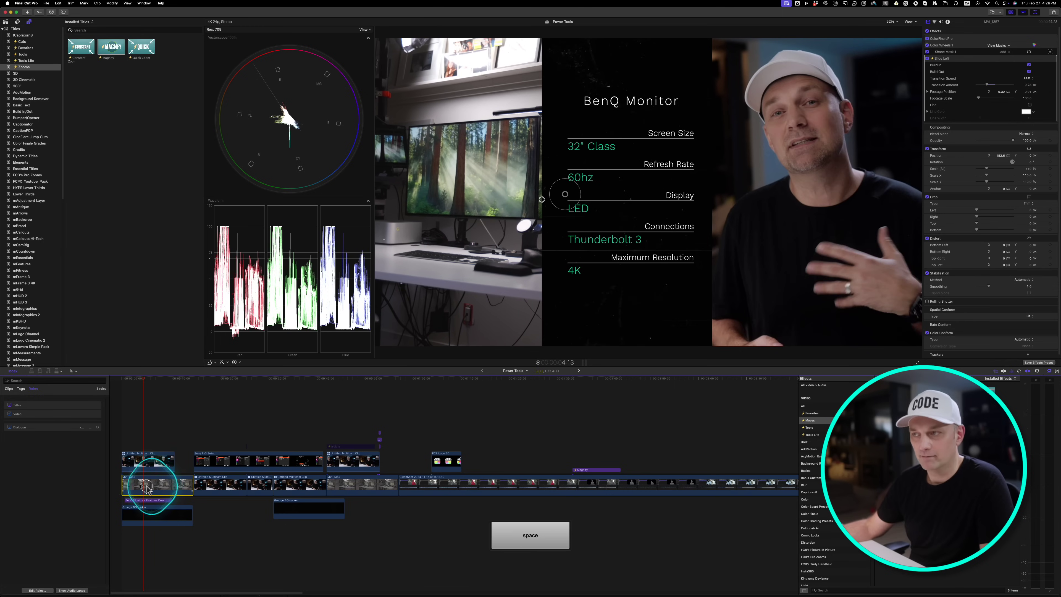
left_click(1029, 105)
left_click(145, 457)
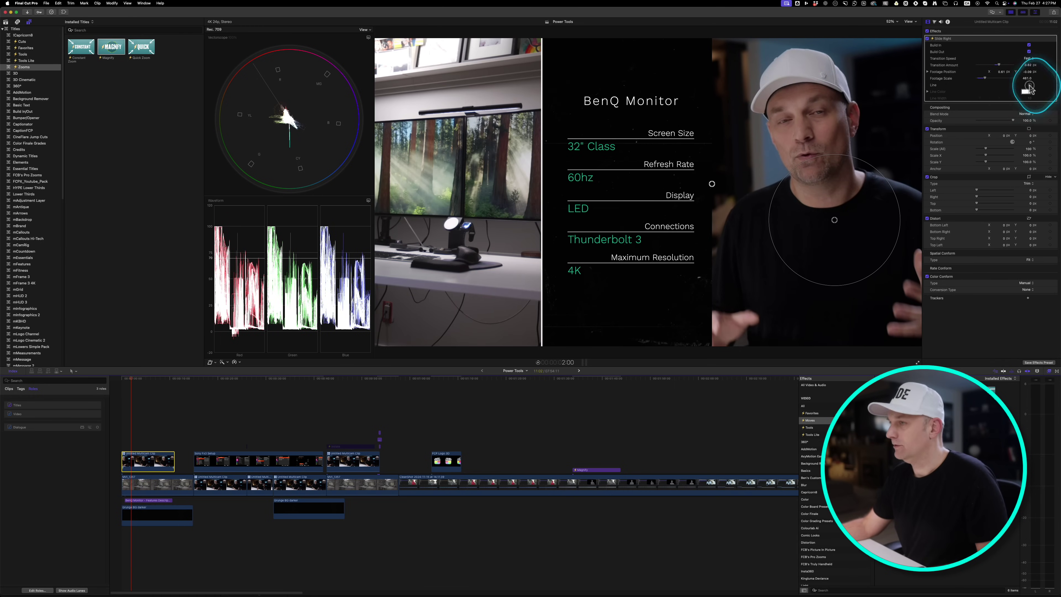
left_click(1029, 86)
key("space")
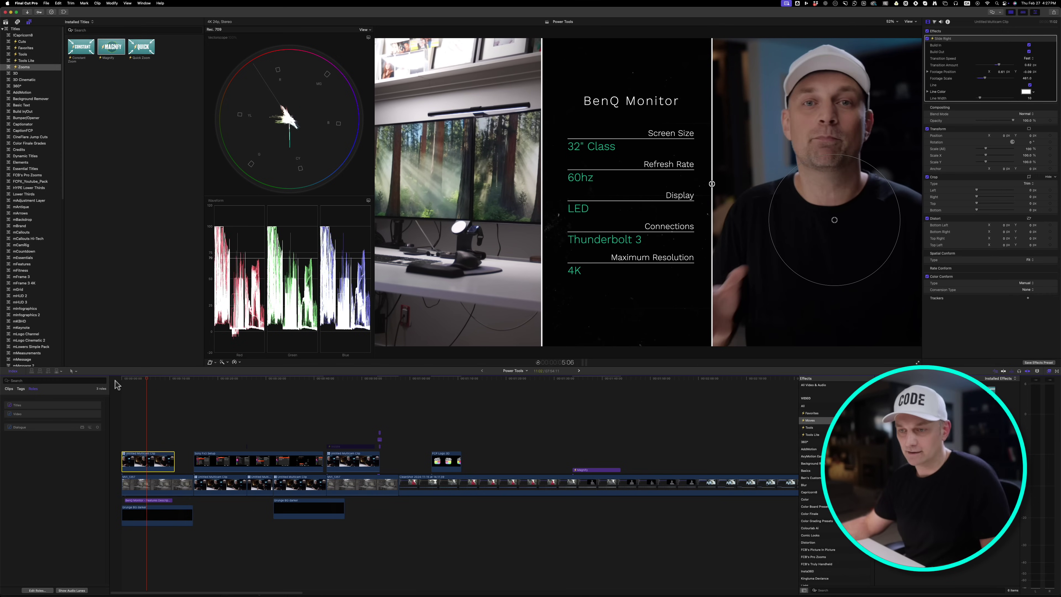
Disable the speaker clip, use Slide Up on the desk clip, and reposition its footage to frame the monitors in the upper half.
key("v")
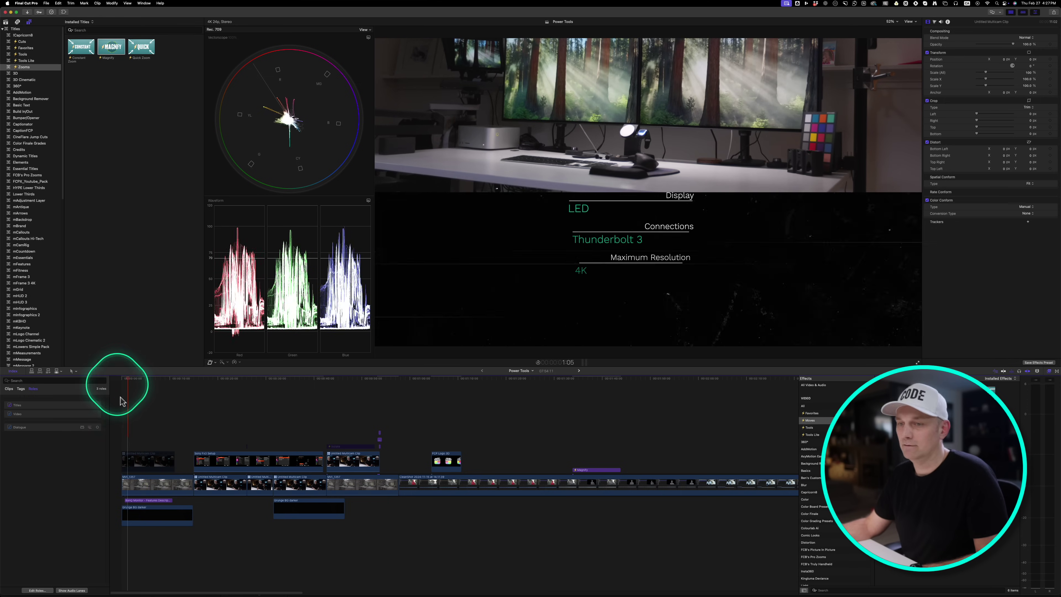
key("space")
left_click_drag(575, 118, 675, 110)
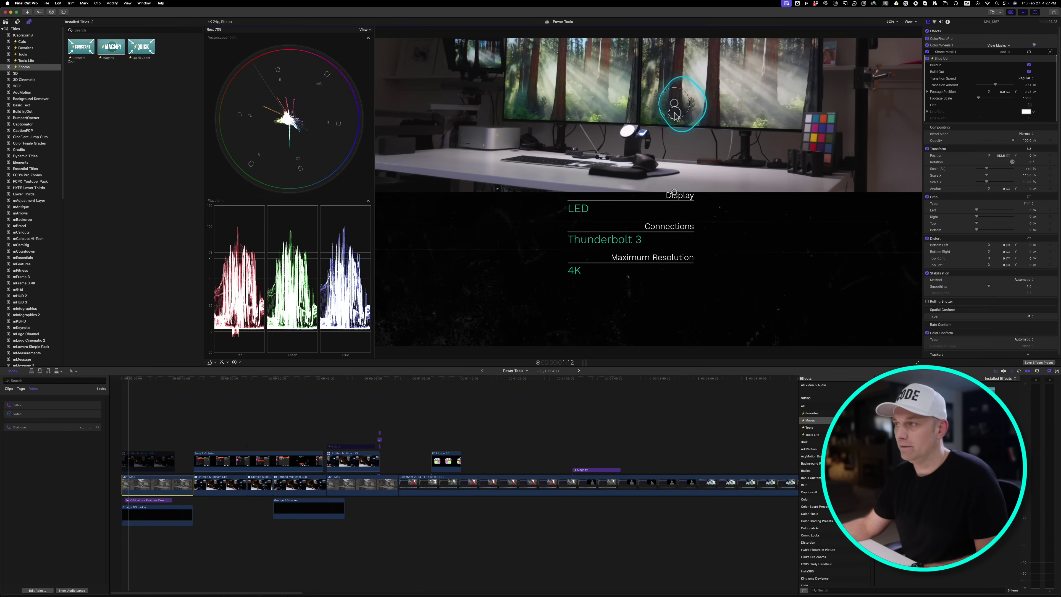
left_click_drag(674, 112, 671, 136)
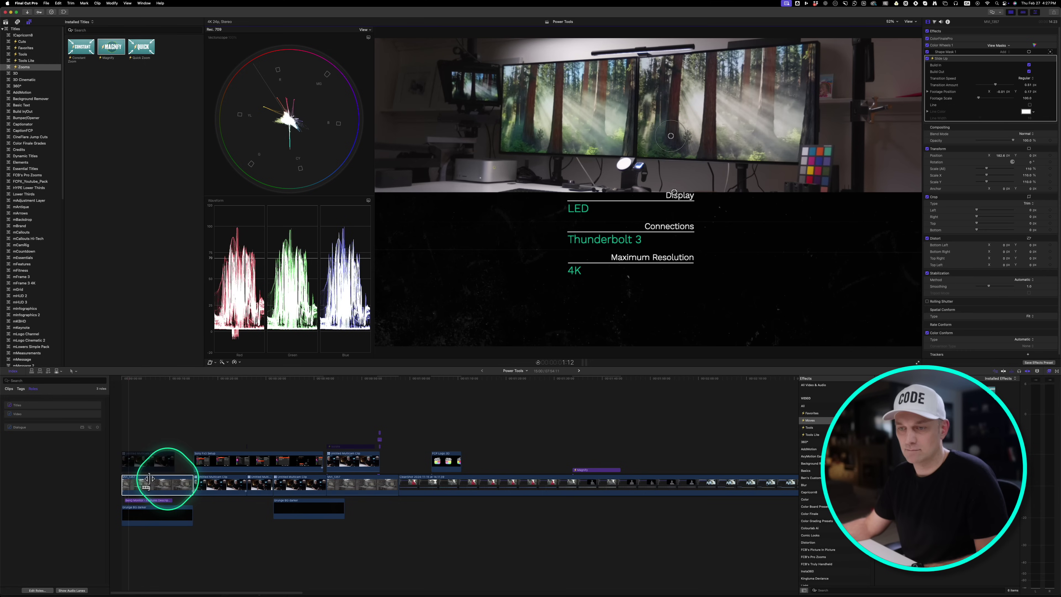
Move the BenQ Monitor title within the black lower half of the frame, and turn on the desk clip's Slide Up Line.
left_click(149, 500)
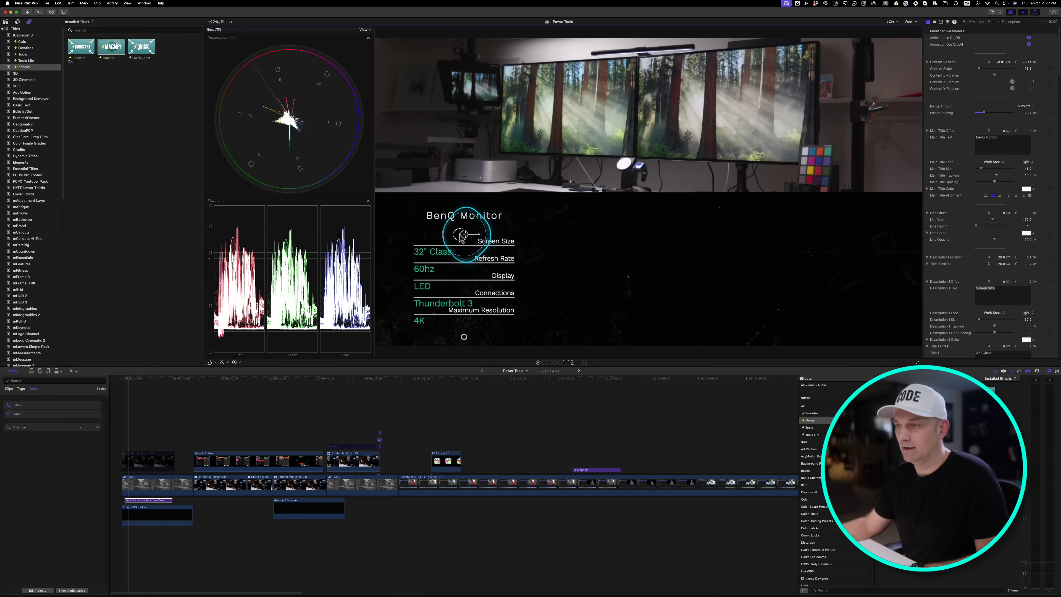
left_click_drag(461, 237, 499, 230)
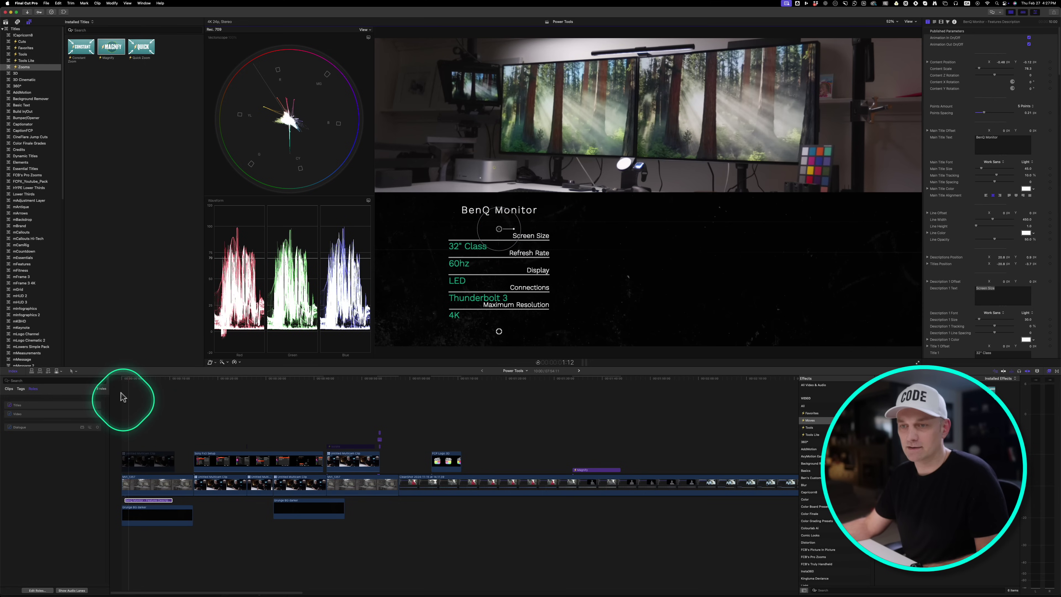
left_click(139, 485)
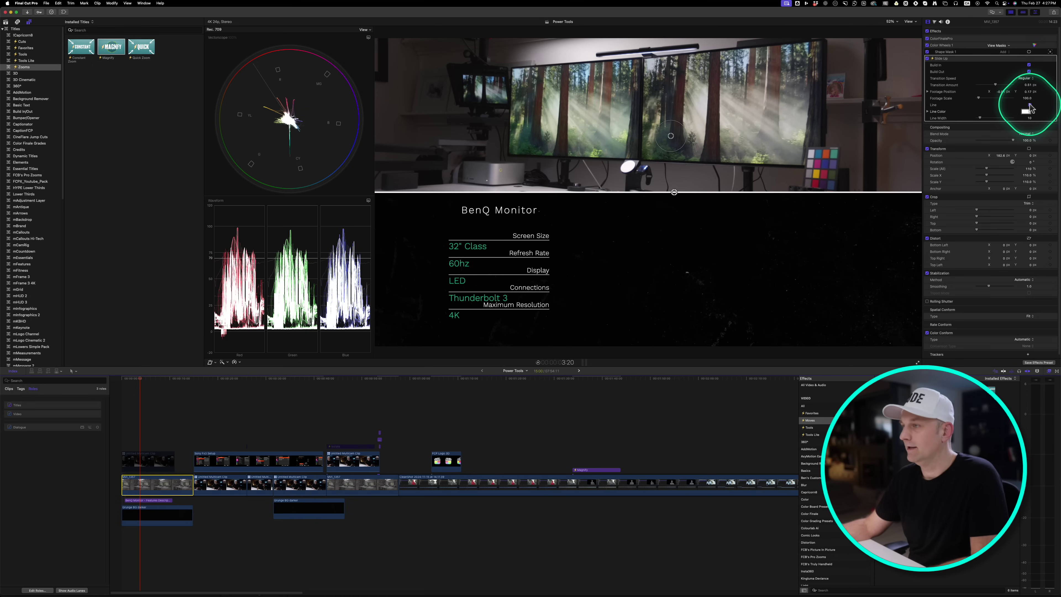
Raise the desk clip's Slide Up footage, add a second BenQ Monitor title beside the first, and play from the timeline start.
left_click_drag(674, 192, 671, 122)
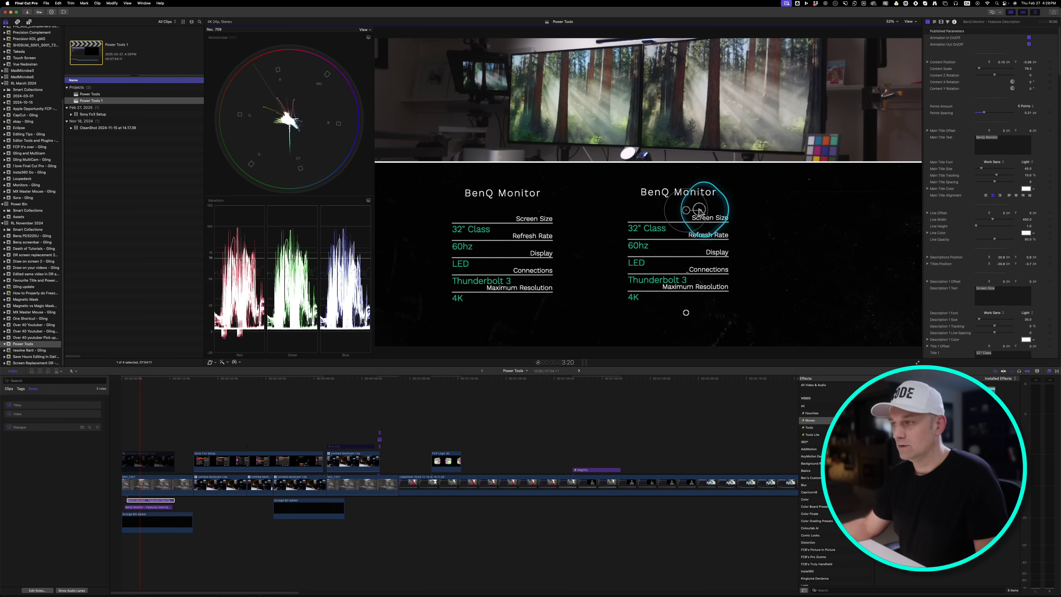
left_click_drag(696, 209, 766, 211)
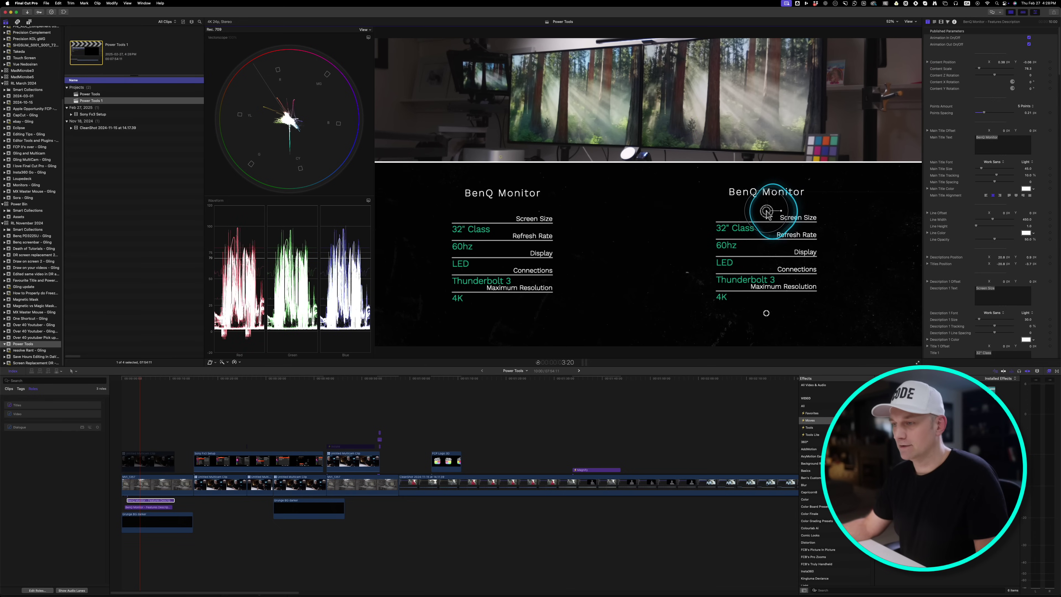
left_click(118, 379)
key("space")
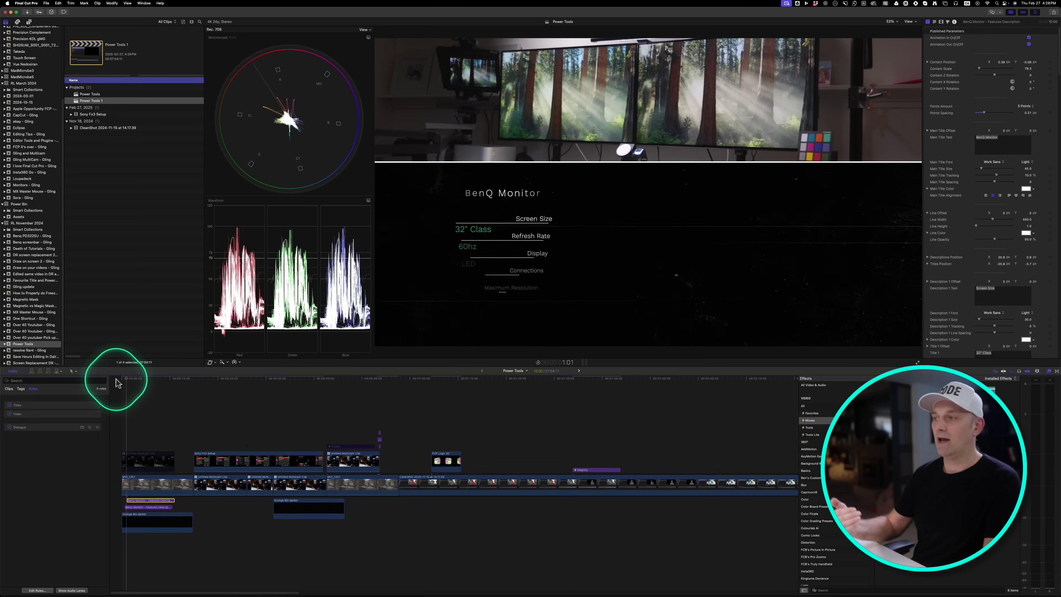
key("space")
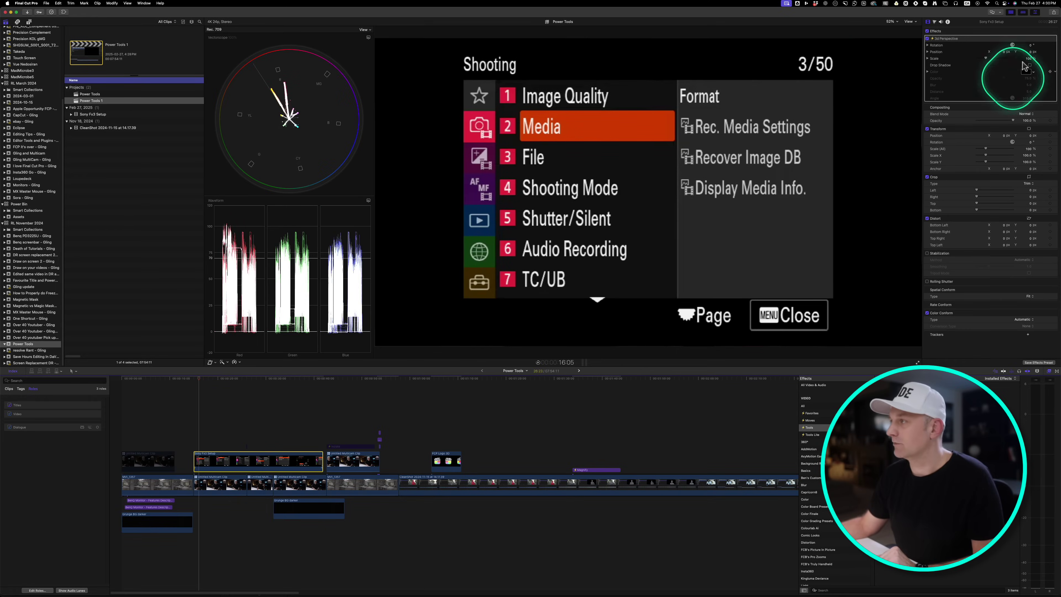
Scale the Sony Fx3 Setup clip to 56% in 3D Perspective and add a white Storke+ outline with a width of 15.
key("super+z")
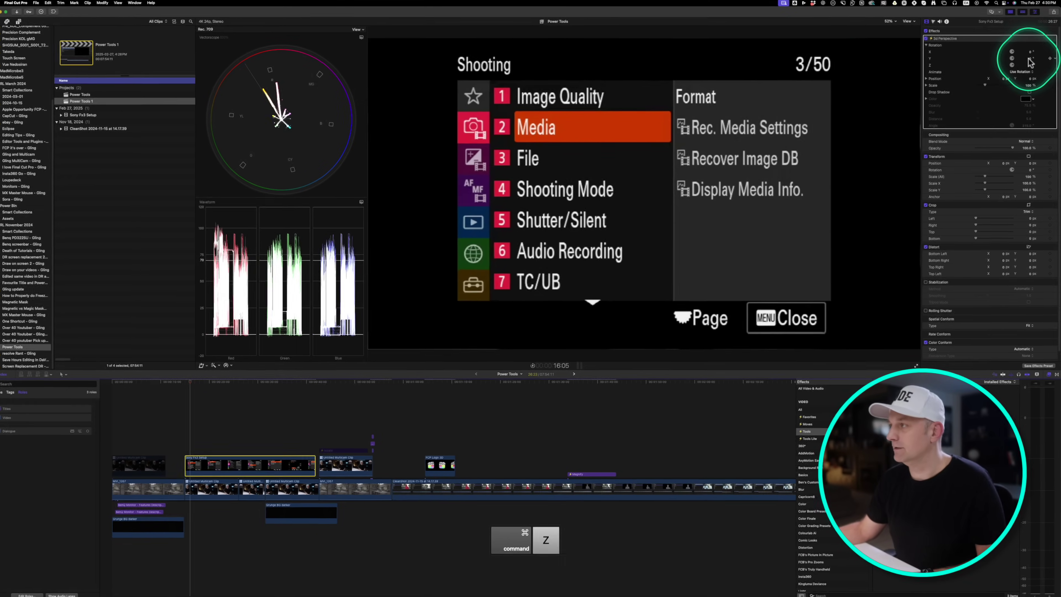
left_click_drag(1030, 59, 1019, 63)
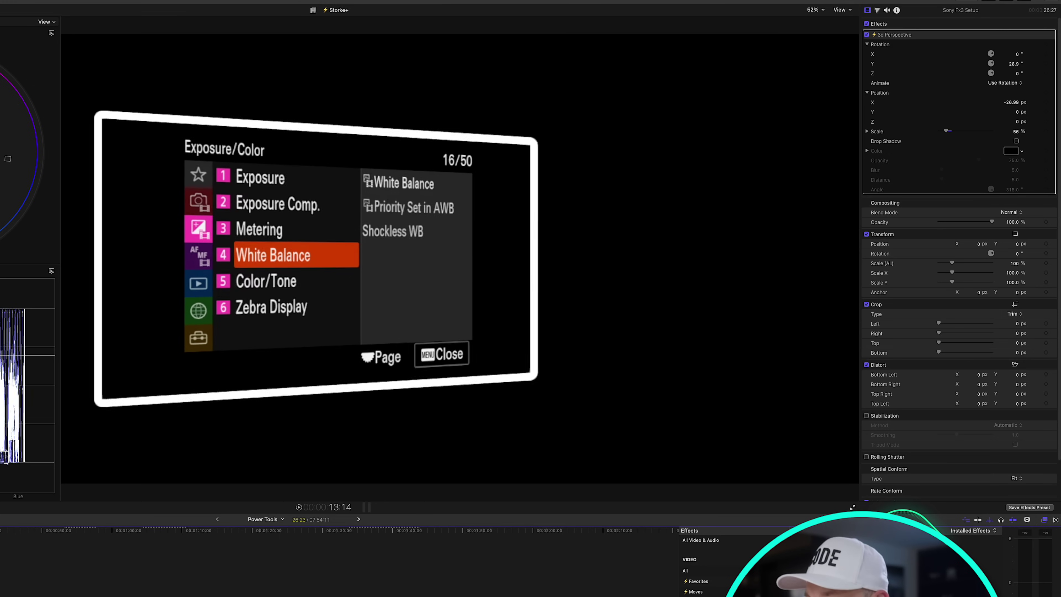
left_click_drag(773, 573, 23, 585)
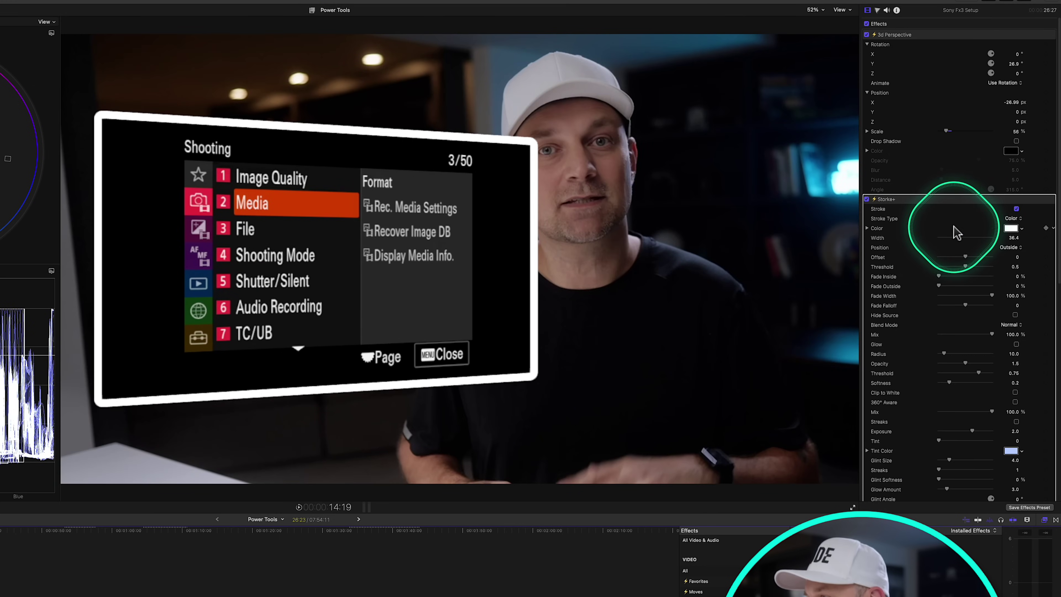
scroll(957, 226, "down", 2)
left_click_drag(955, 203, 947, 205)
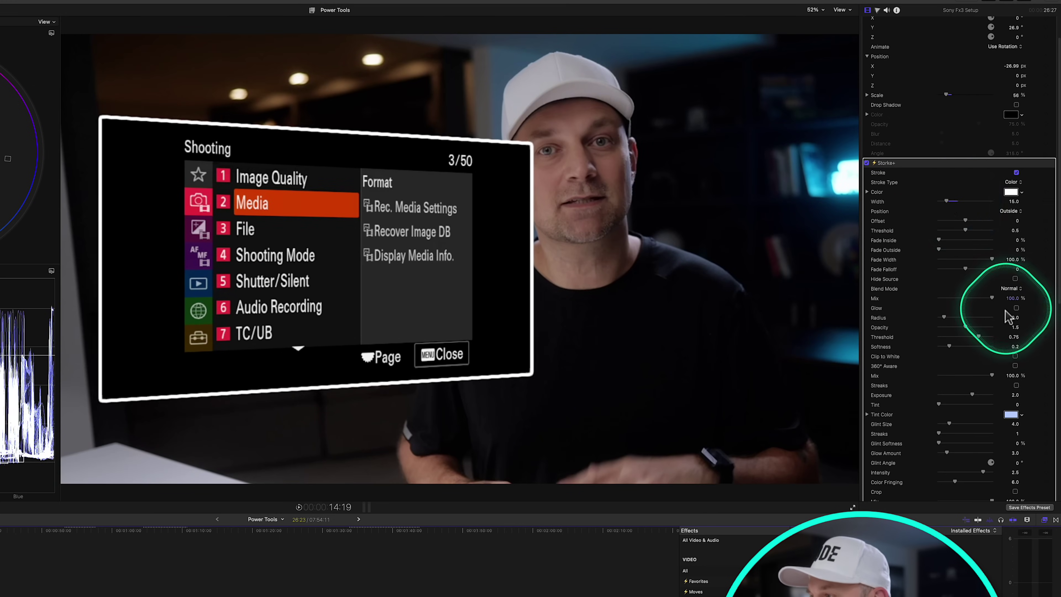
Turn on Glow and Streaks for the Sony Fx3 Setup clip's Storke+ outline.
left_click(1016, 308)
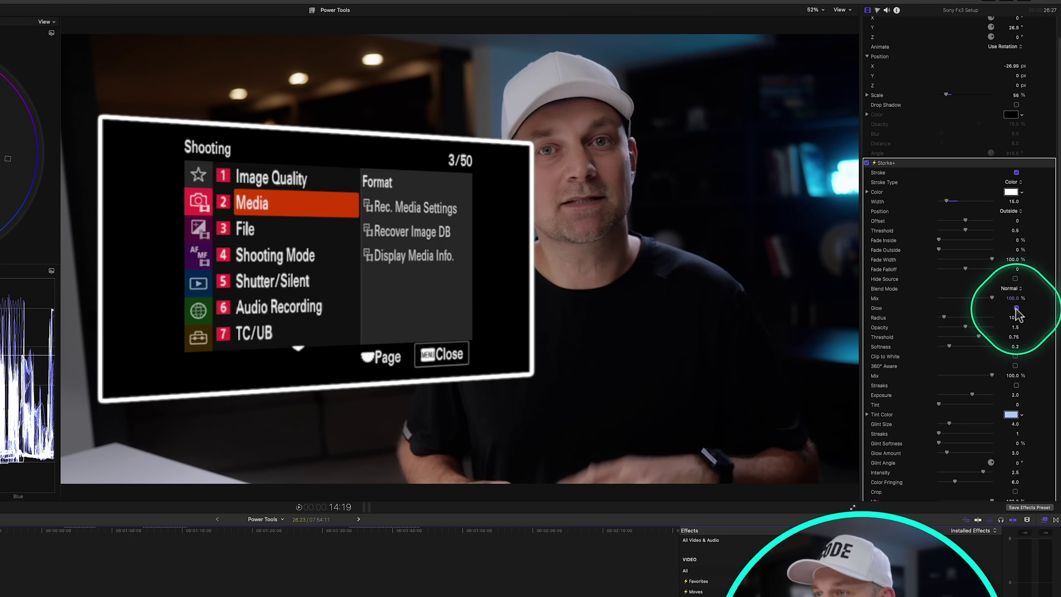
scroll(1017, 456, "down", 3)
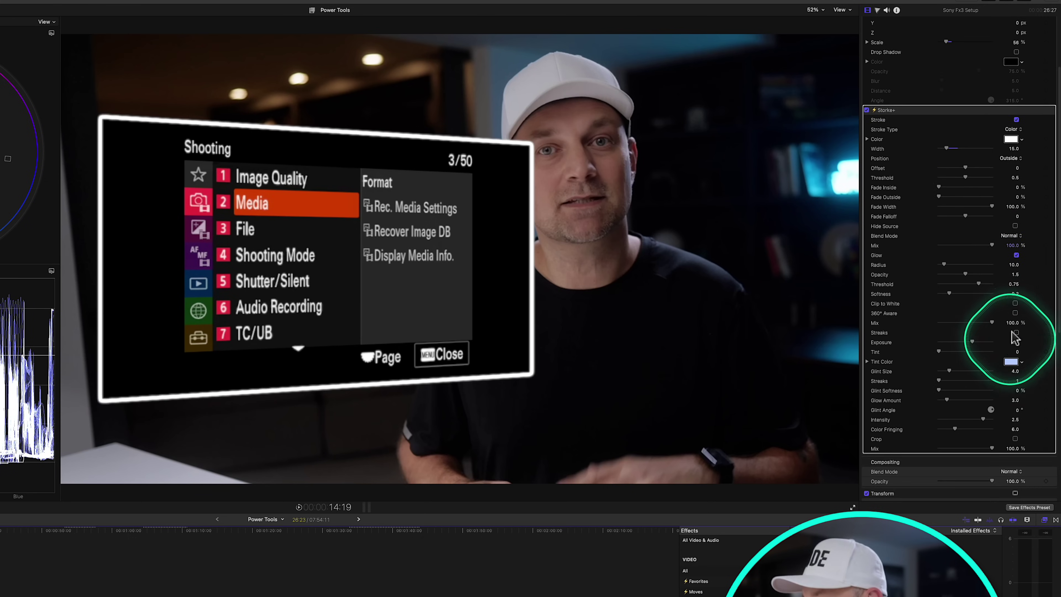
left_click(1016, 333)
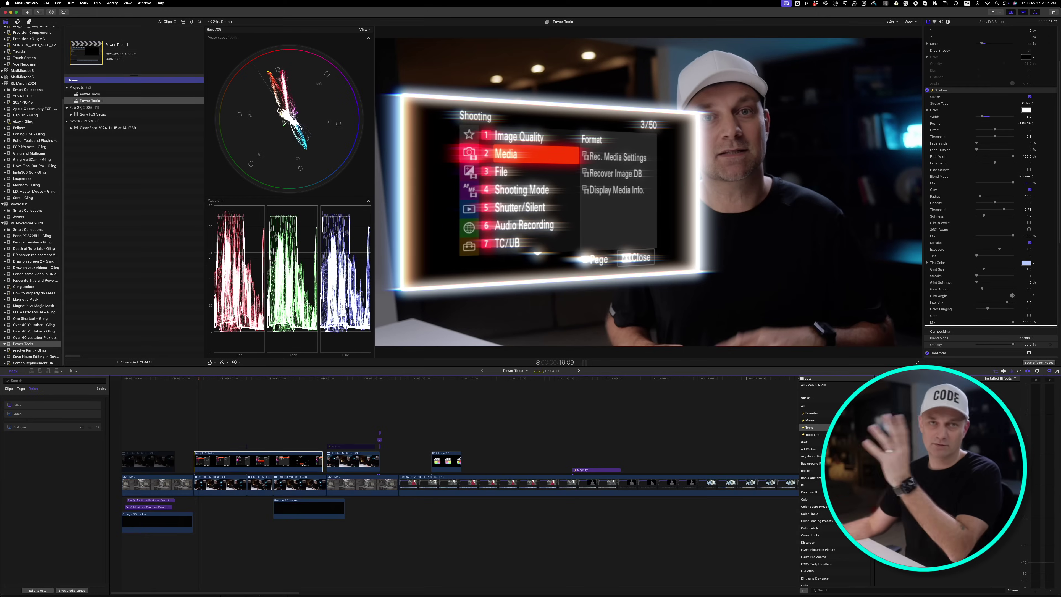
Add the 3D Perspective title above the first speaker clip, scale the scene down, rotate it about Y, and play the result.
left_click(815, 421)
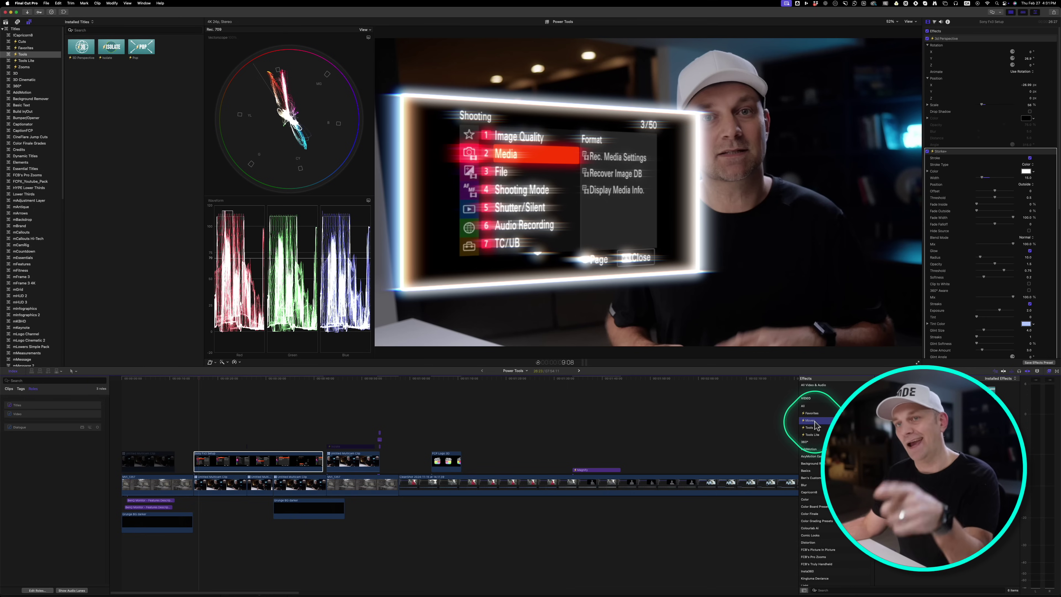
left_click(81, 49)
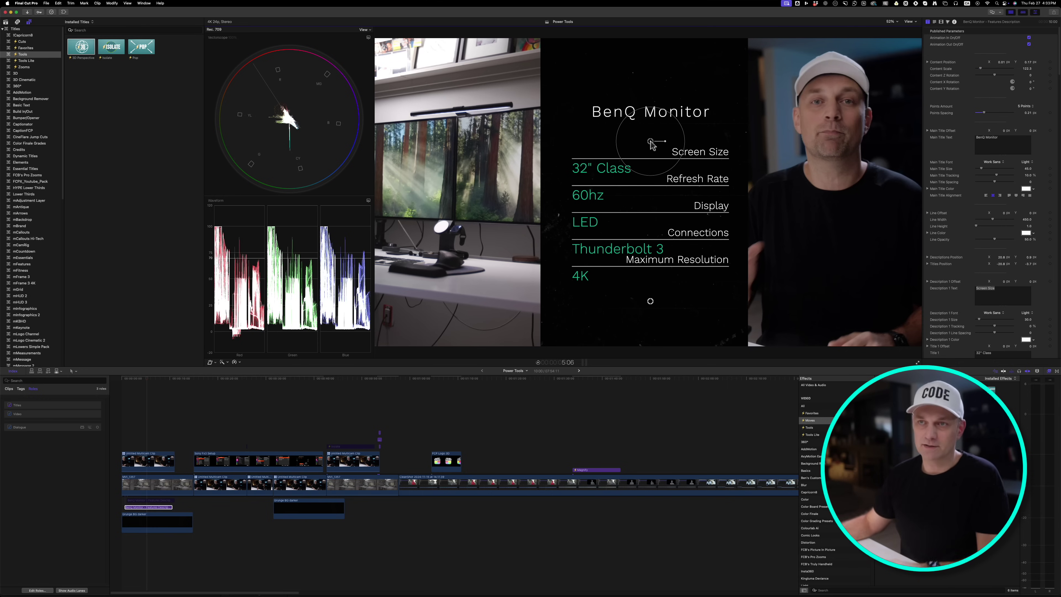
left_click(87, 50)
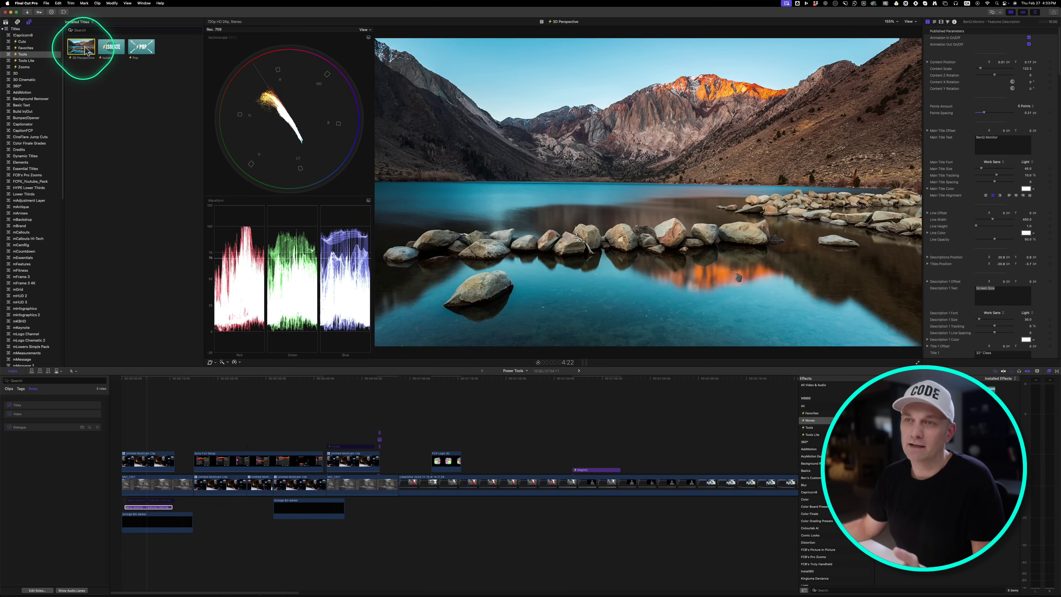
left_click_drag(87, 51, 122, 443)
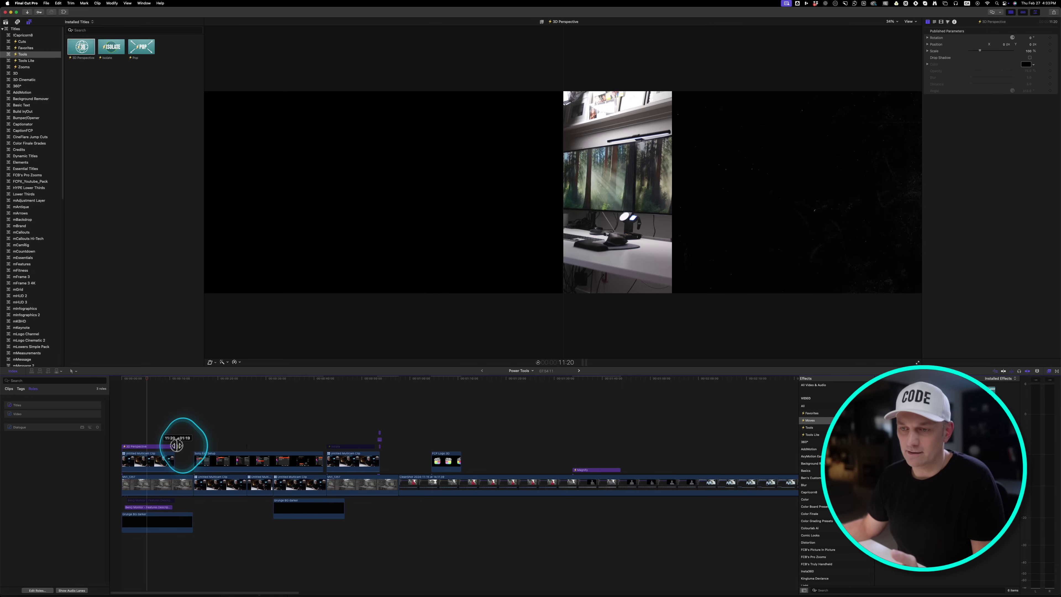
left_click_drag(1031, 53, 1029, 53)
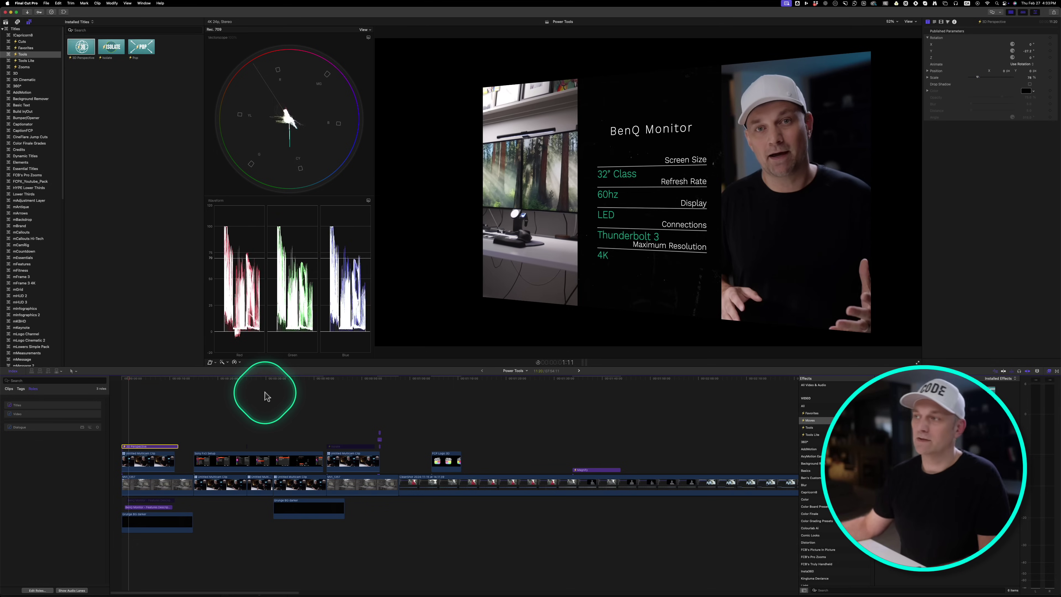
key("space")
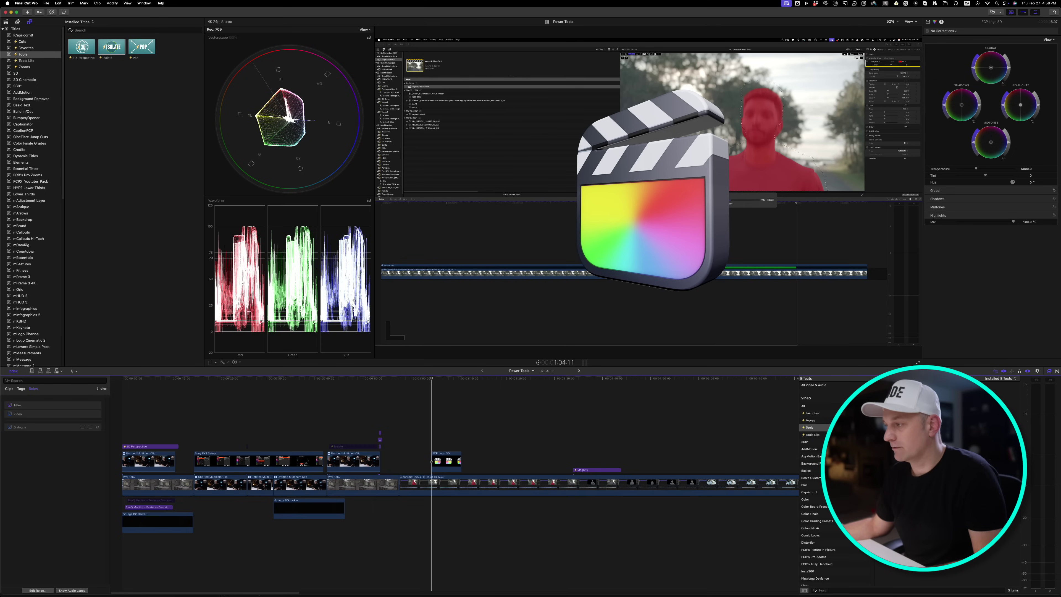
Give the Final Cut logo animation clip a white Storke+ outline.
left_click(449, 465)
left_click(928, 22)
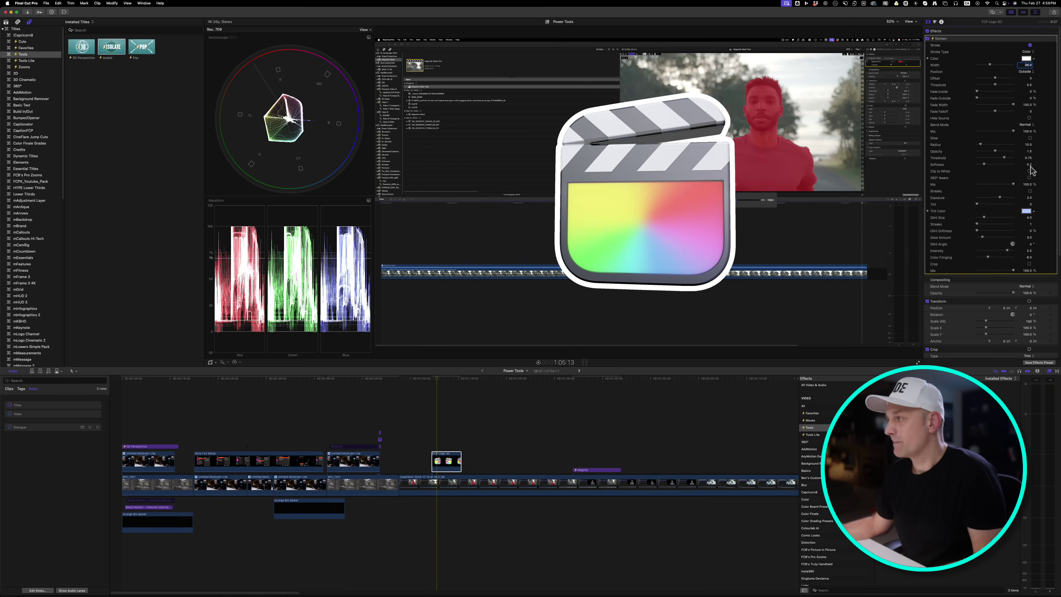
Try the Gradient stroke type and the Hide Source option on the logo animation's outline, returning to the Color type.
left_click(1026, 51)
left_click(1028, 58)
left_click(1026, 53)
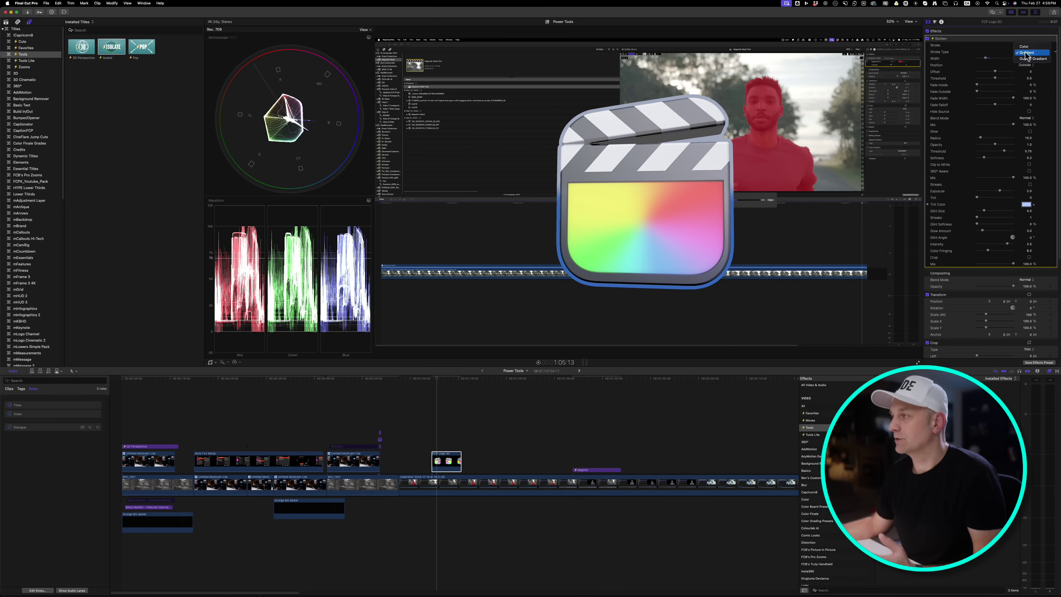
left_click(1024, 47)
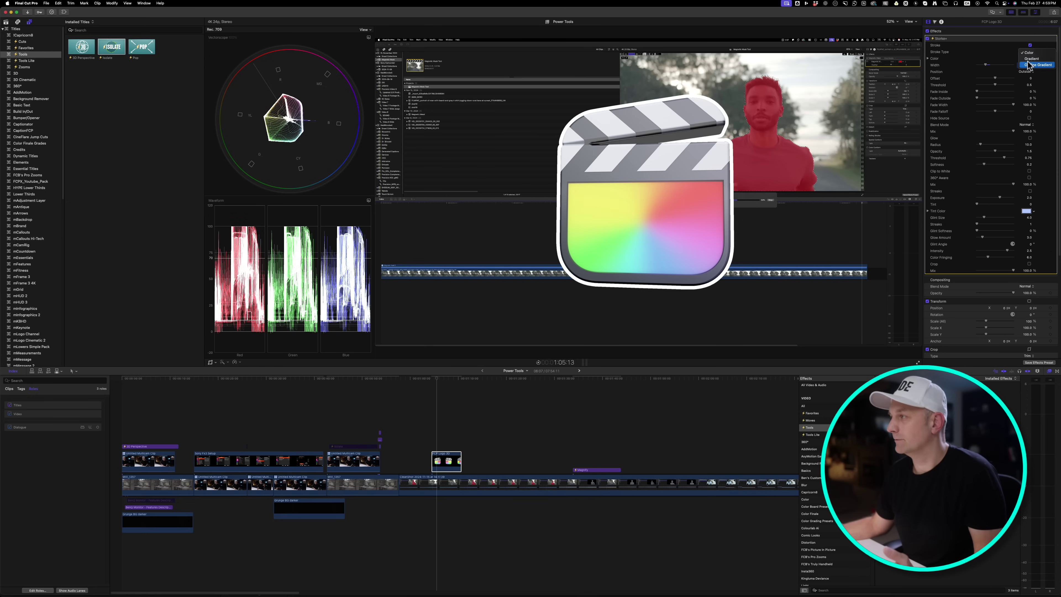
left_click(1029, 119)
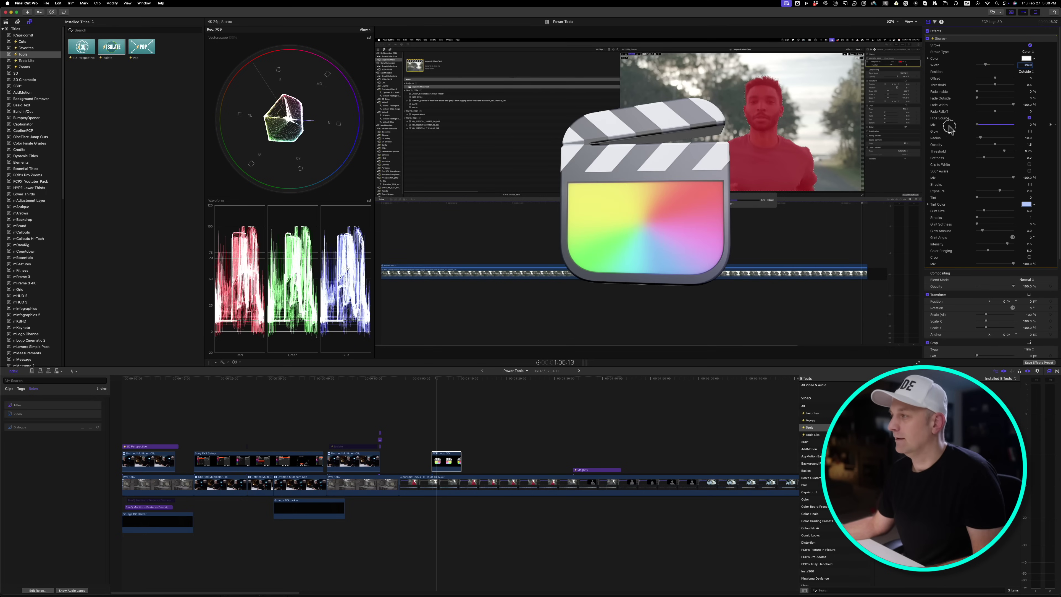
left_click(1029, 118)
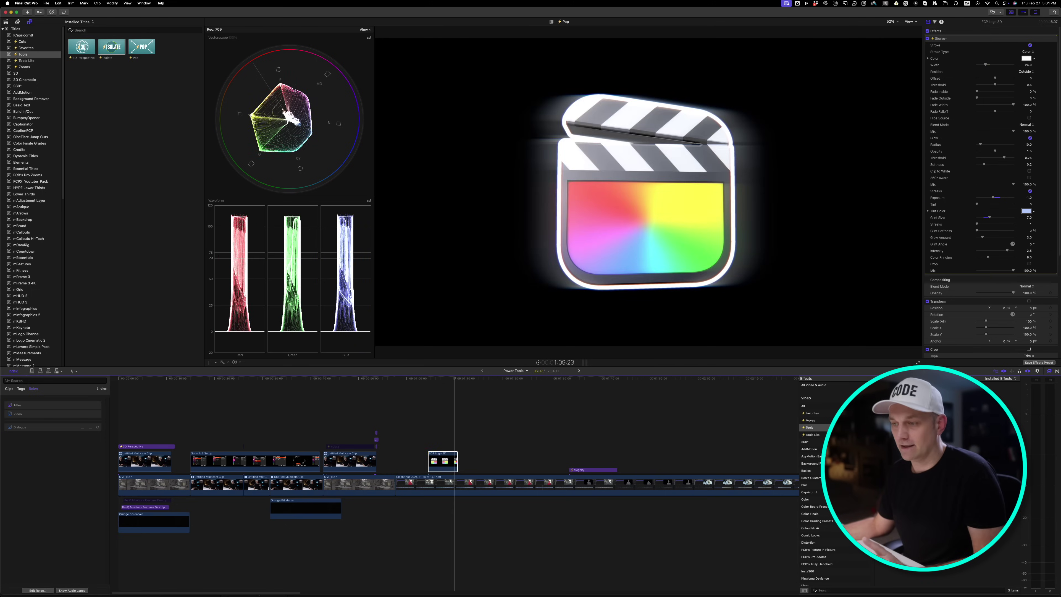
Apply the Pop effect to the logo animation, move the logo into the left half of the picture, and play it back.
left_click_drag(932, 399, 443, 463)
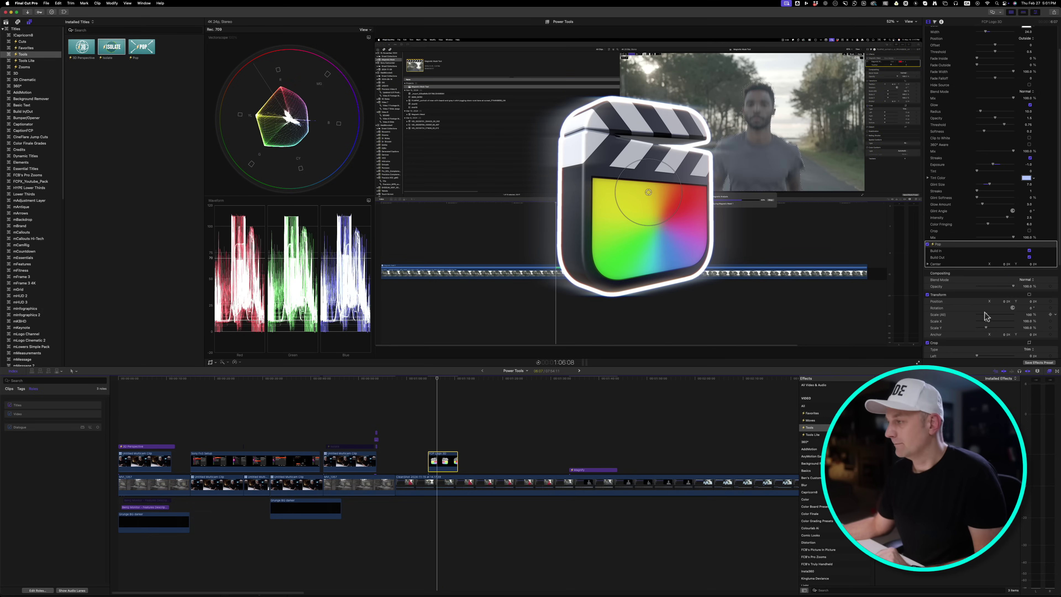
scroll(1003, 292, "down", 1)
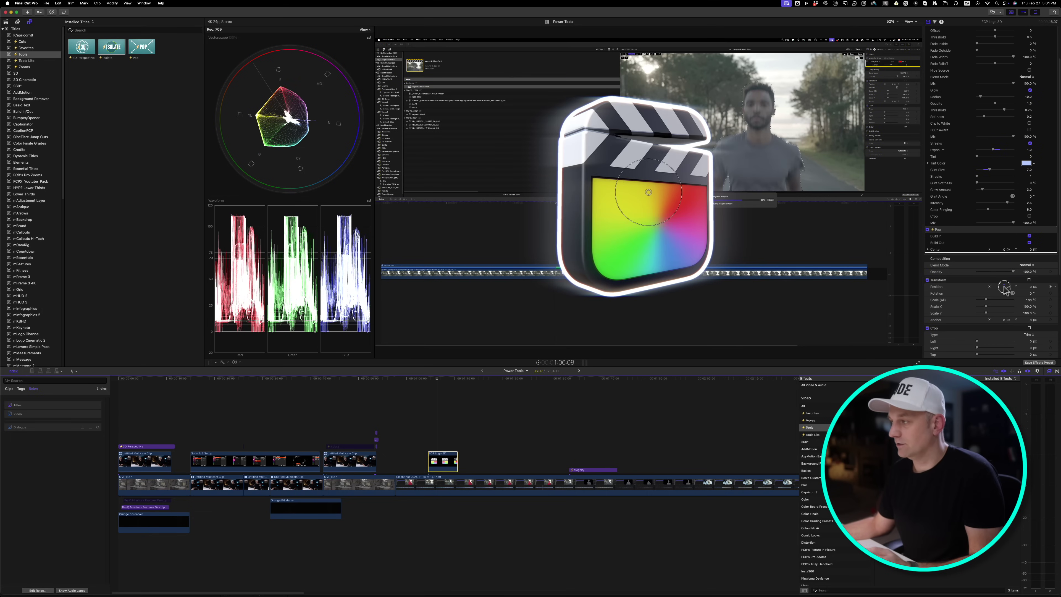
left_click_drag(1005, 287, 707, 163)
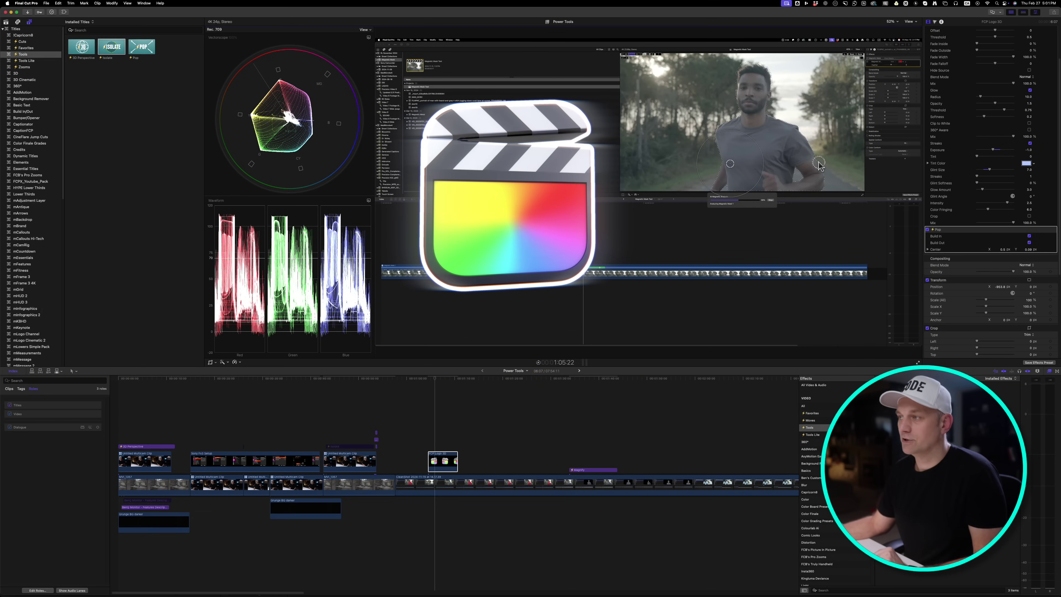
left_click(428, 380)
key("space")
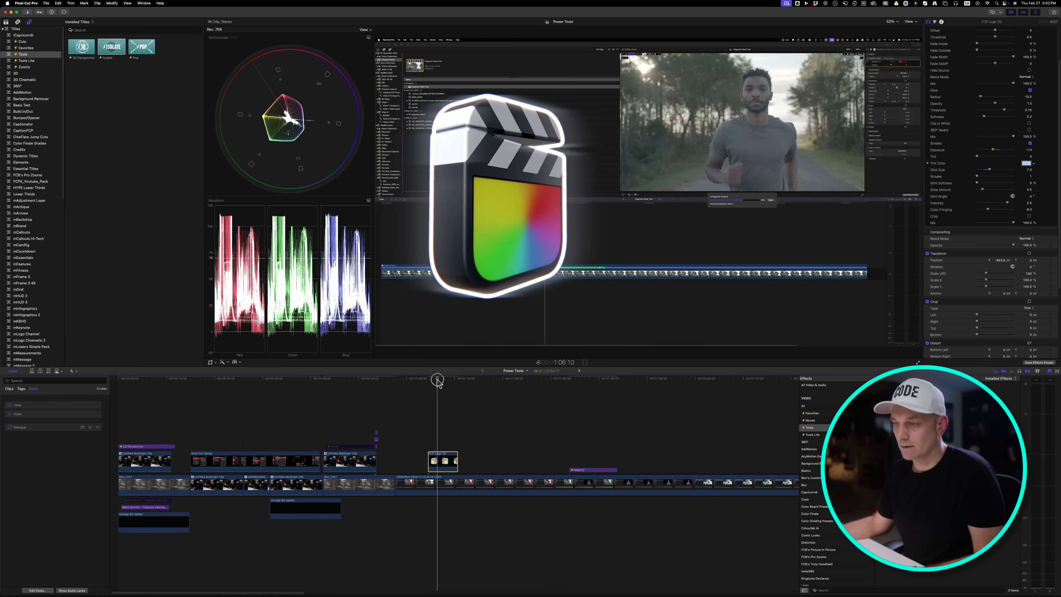
left_click(434, 379)
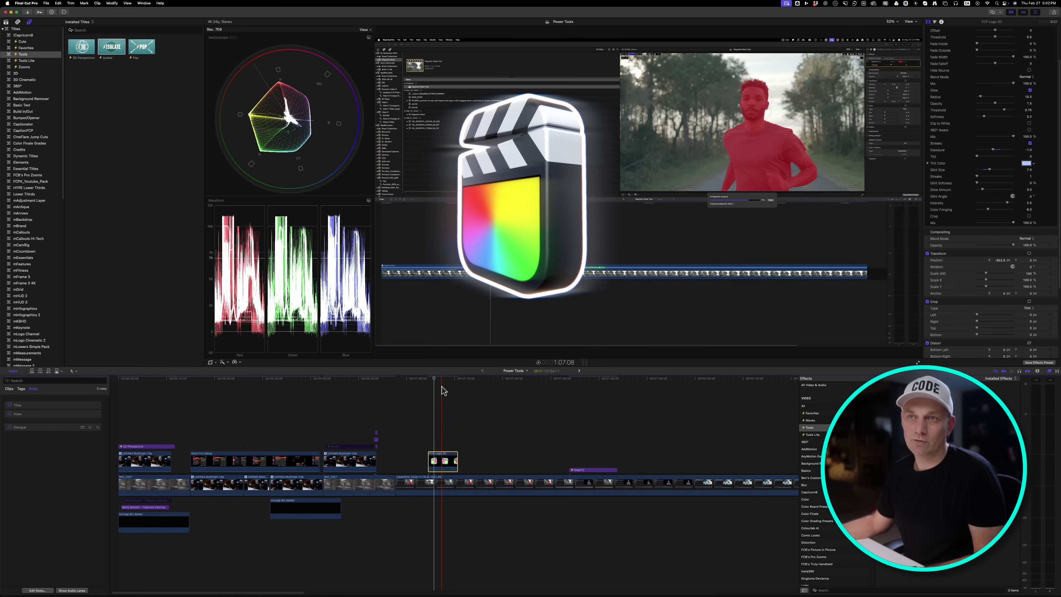
Place the FCP-Logo still after the logo animation in the timeline, lengthen it, and add the Storke+ effect to it.
left_click(6, 21)
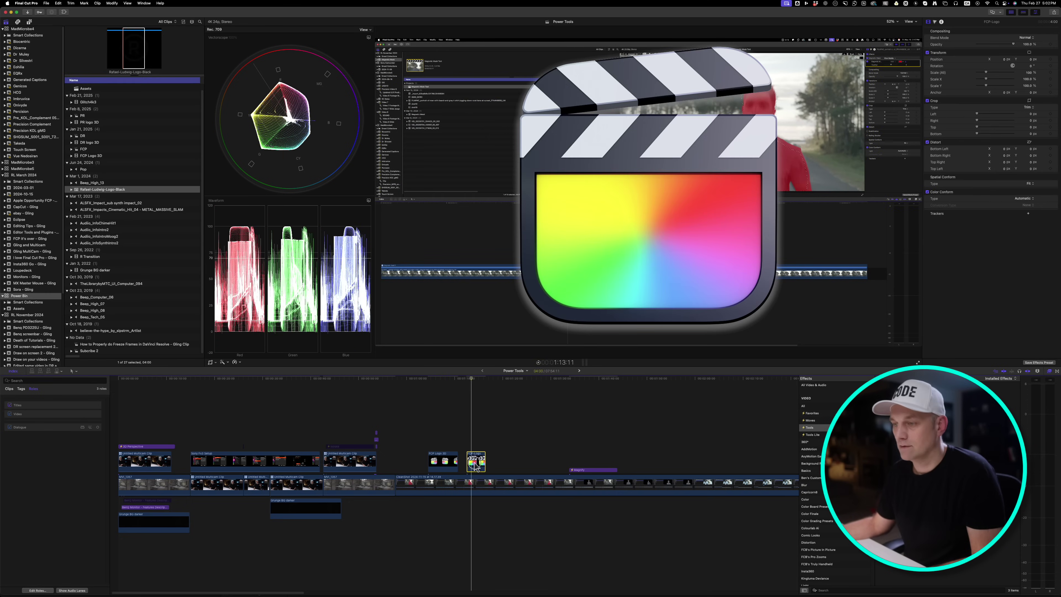
left_click_drag(485, 462, 519, 462)
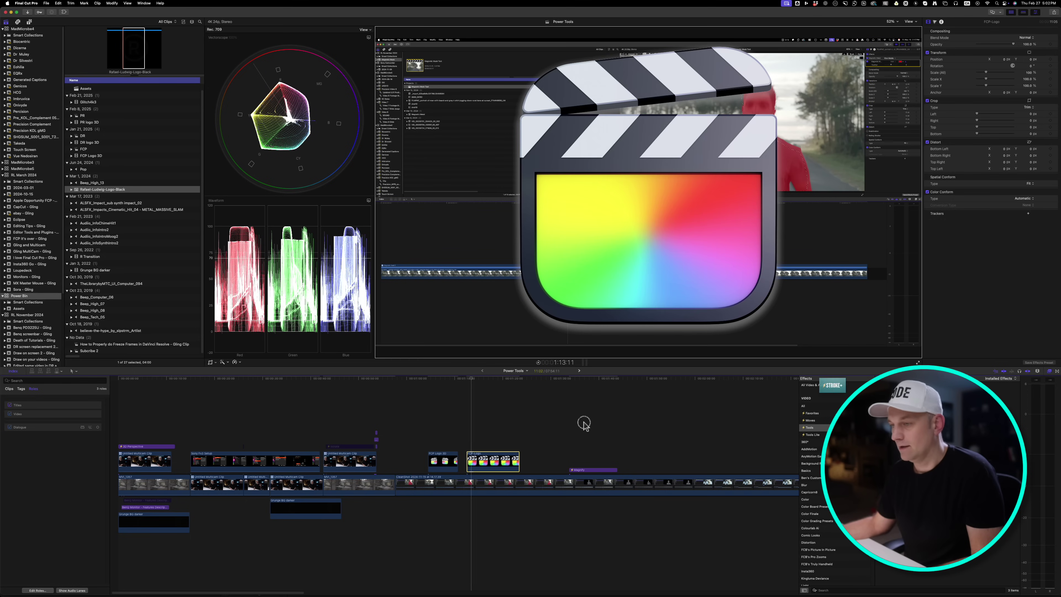
left_click_drag(583, 421, 496, 460)
left_click_drag(678, 355, 677, 353)
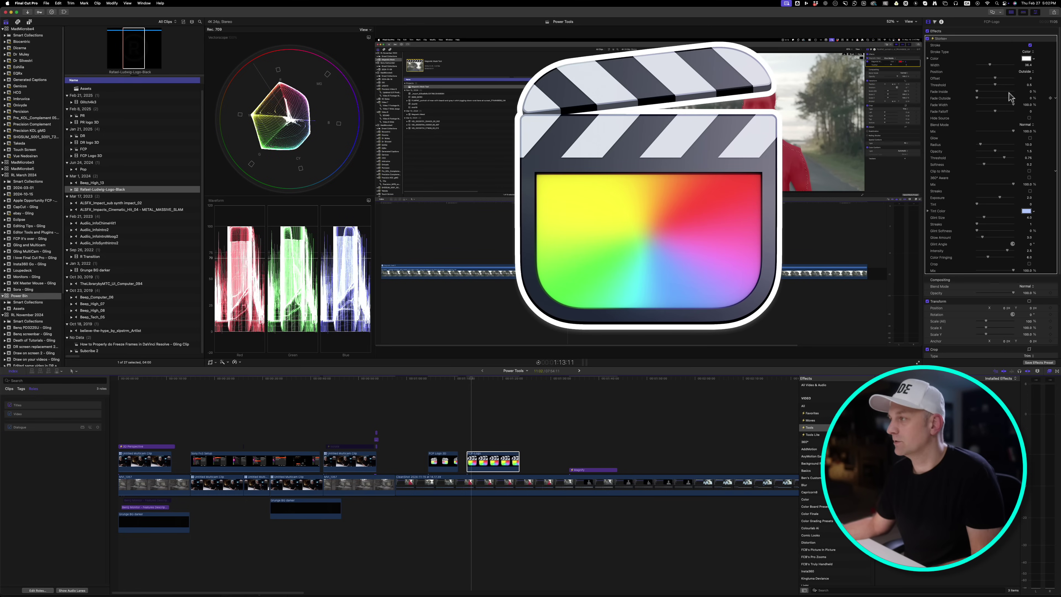
key("super+z")
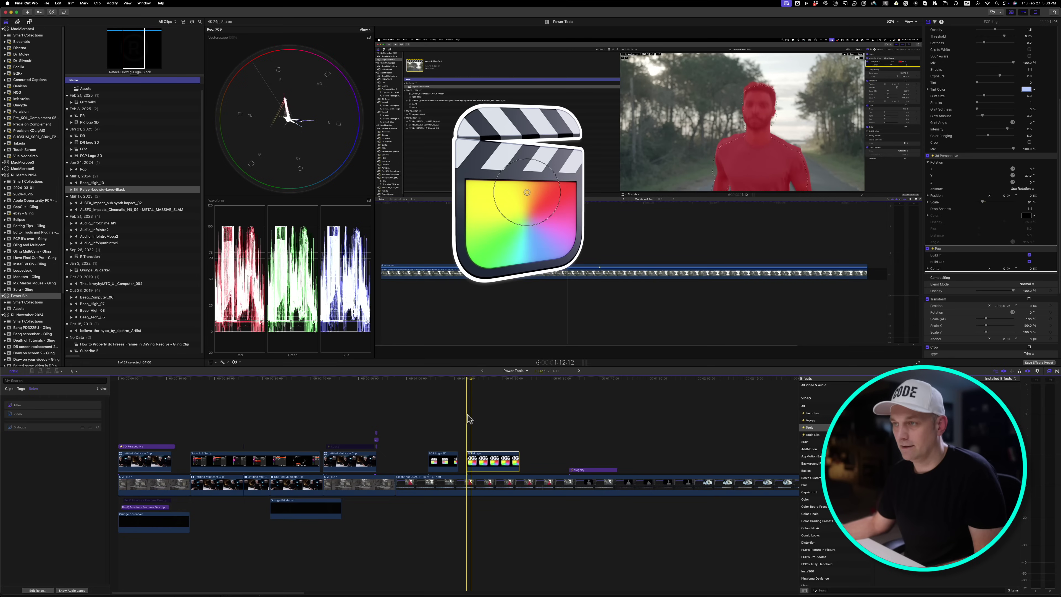
Play the FCP-Logo still's animation, and turn on its Storke+ Streaks with a lowered Exposure.
left_click(467, 379)
key("space")
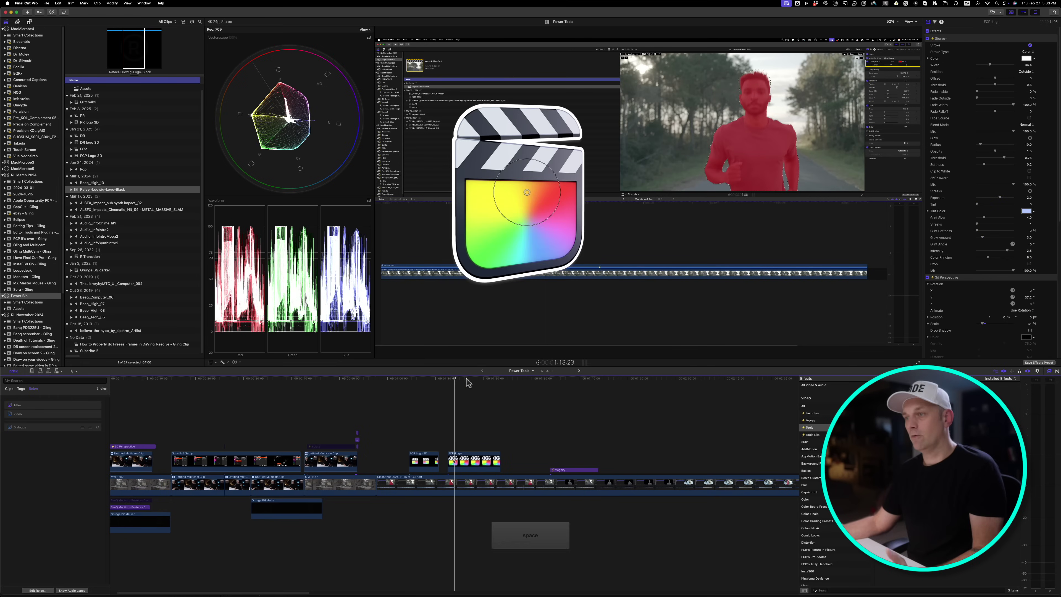
left_click(473, 461)
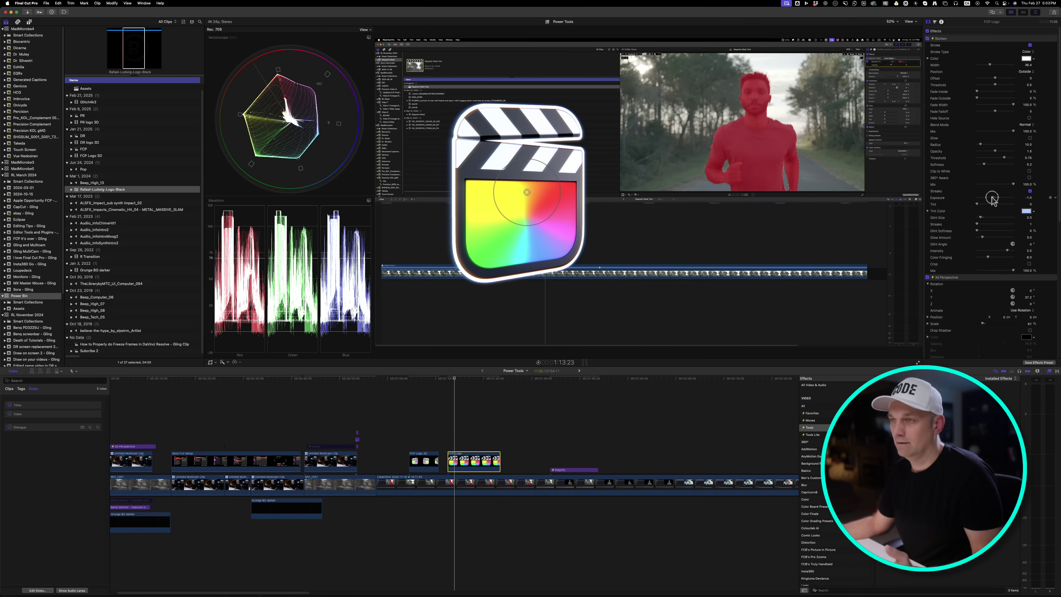
left_click_drag(992, 198, 996, 199)
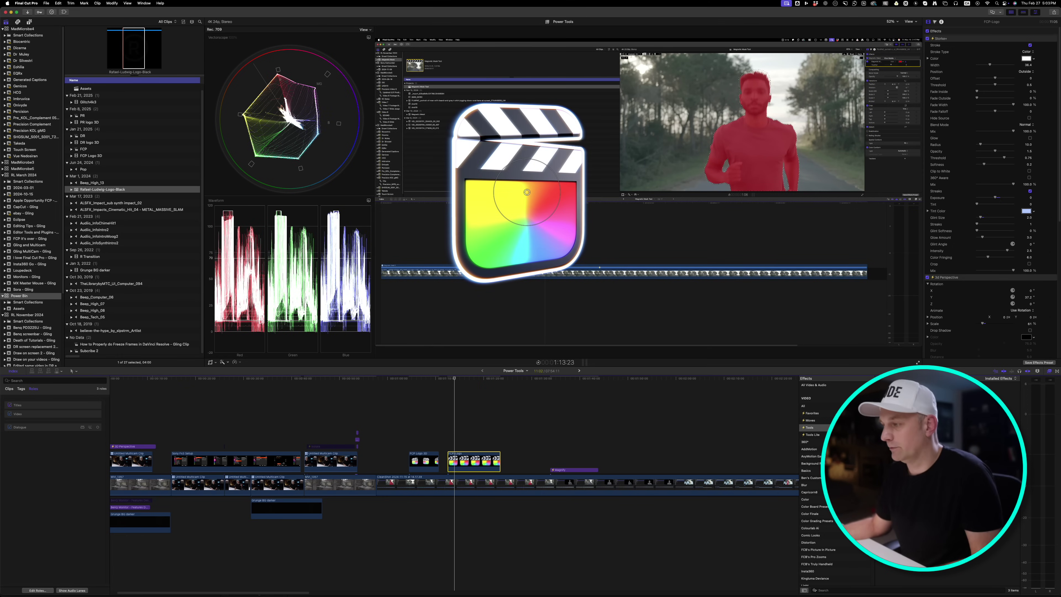
Remove the disabled title above the third upper multicam clip, around 45 seconds, and place the Isolate title over that clip.
left_click(340, 378)
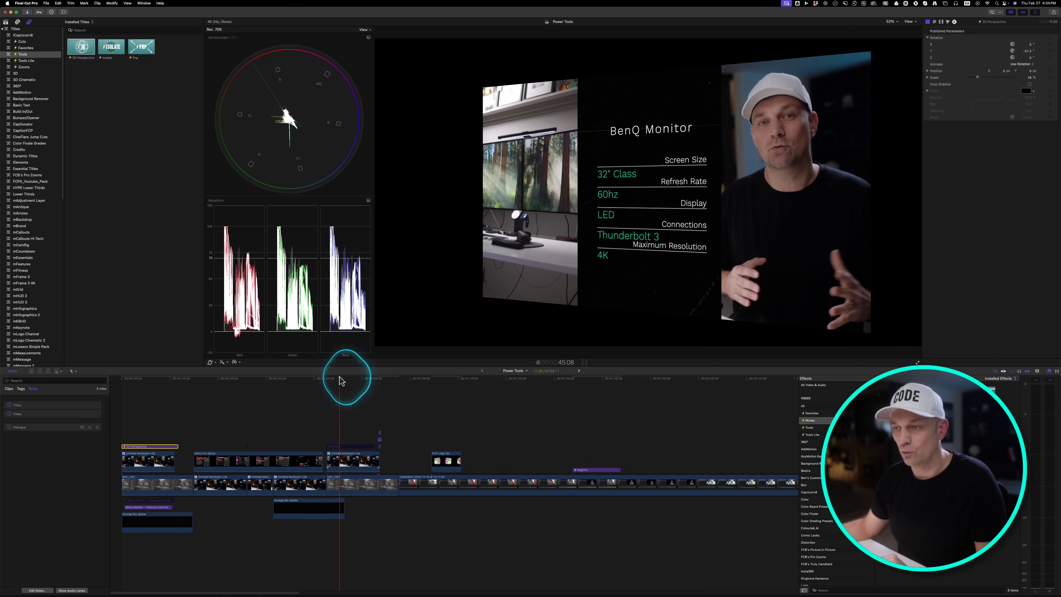
left_click(348, 461)
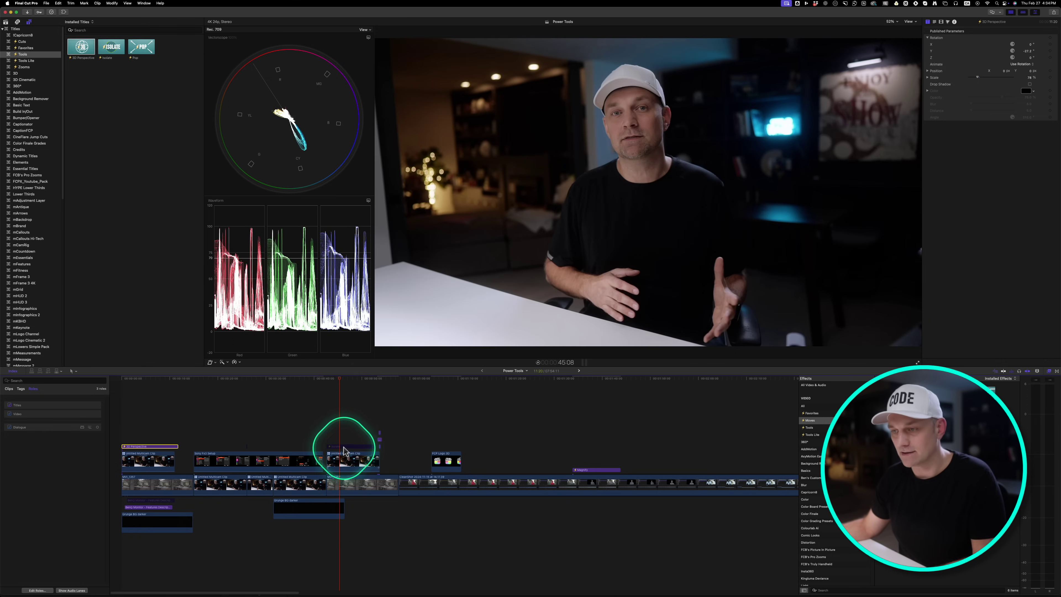
left_click(343, 450)
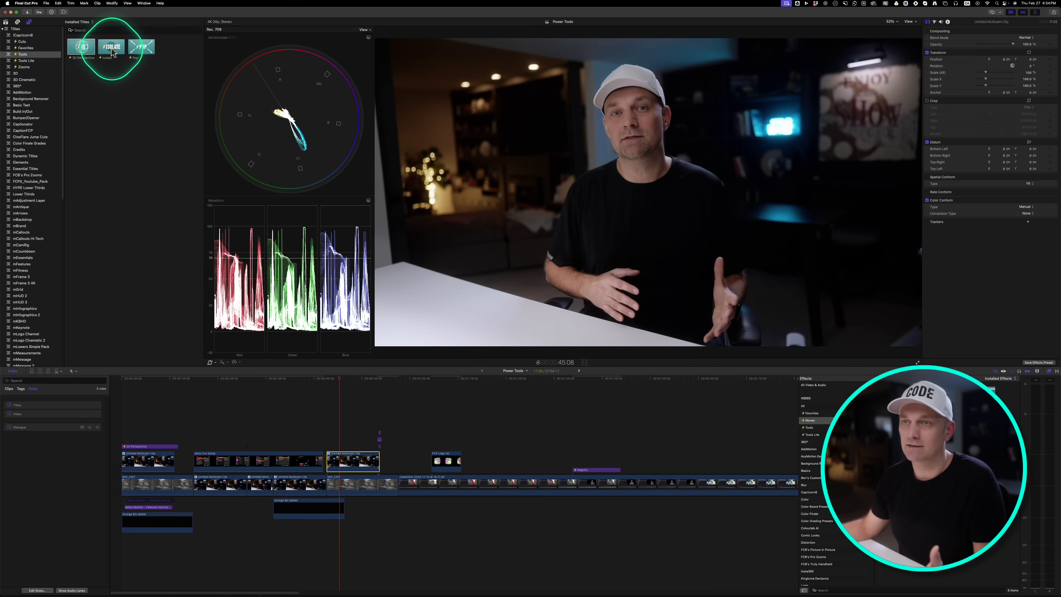
left_click_drag(112, 51, 328, 442)
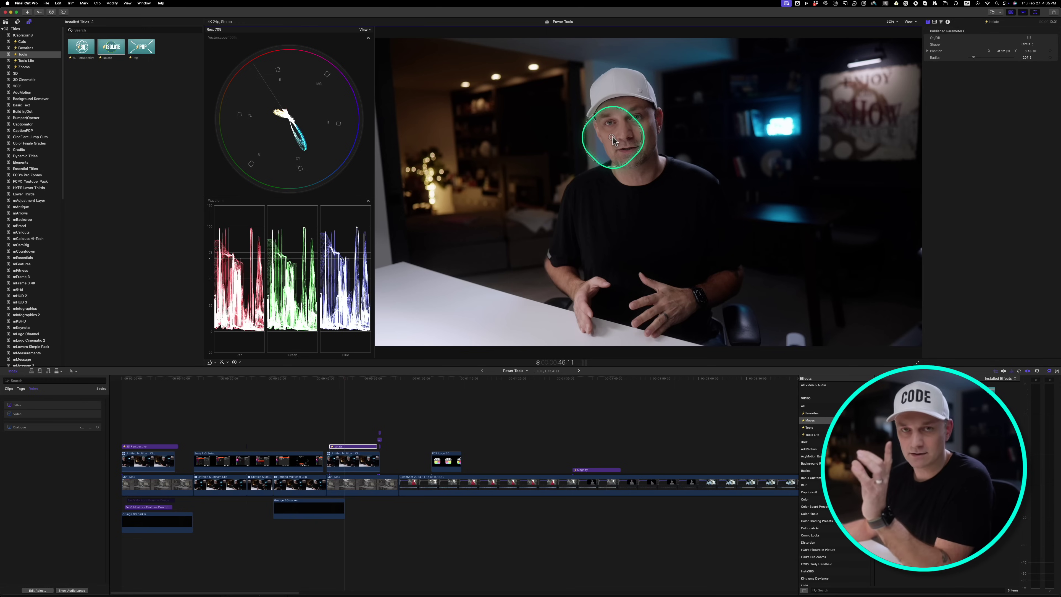
Turn on the Isolate title, shrink its circle on the face, and try the circle over the white cap as well.
left_click(1028, 37)
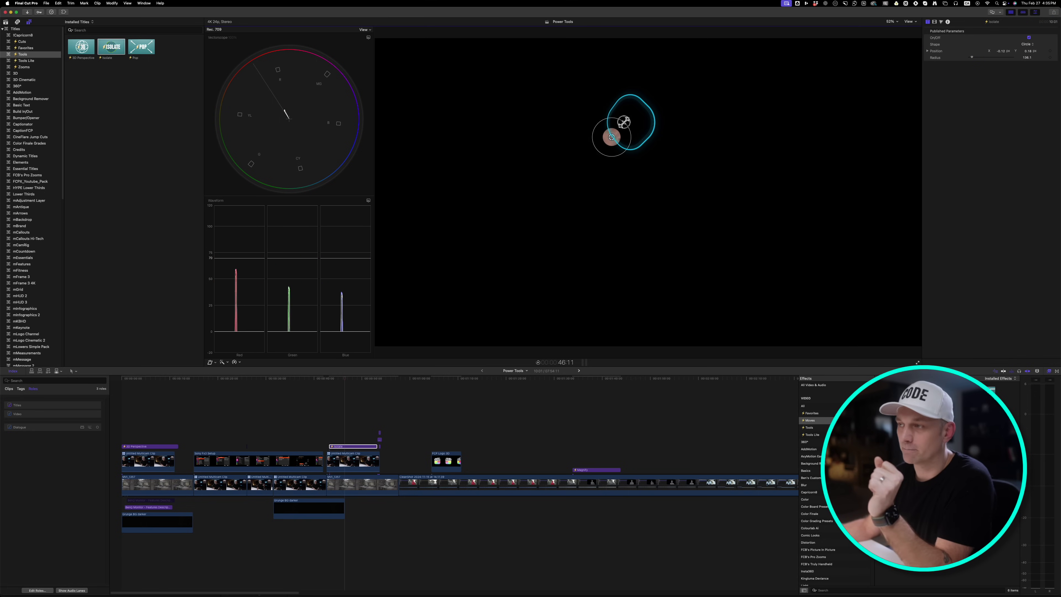
left_click_drag(623, 123, 620, 142)
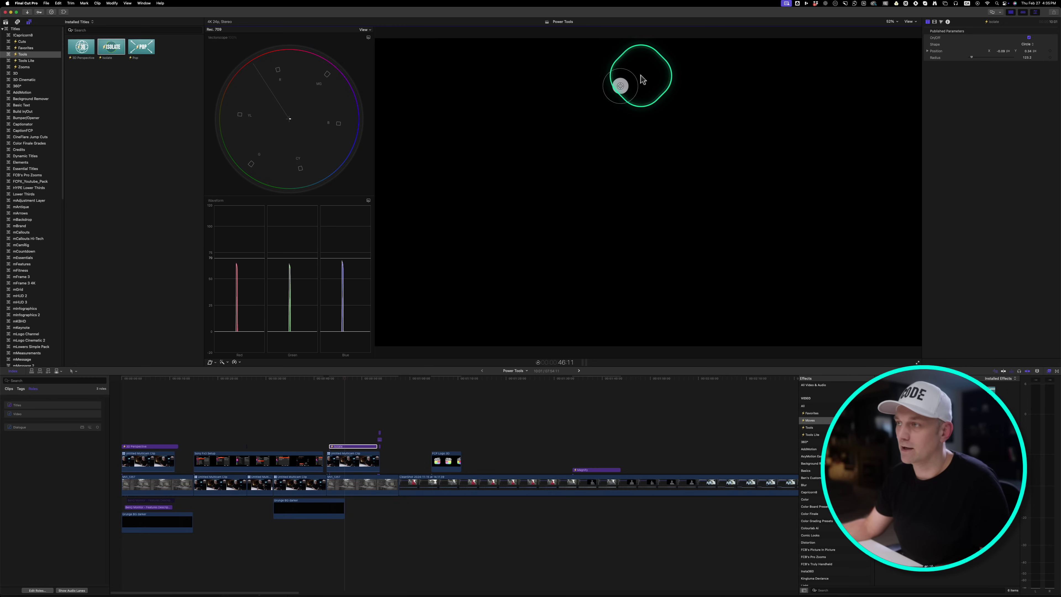
mouse_move(635, 80)
left_mouse_down()
mouse_move(670, 61)
mouse_move(623, 82)
left_mouse_up()
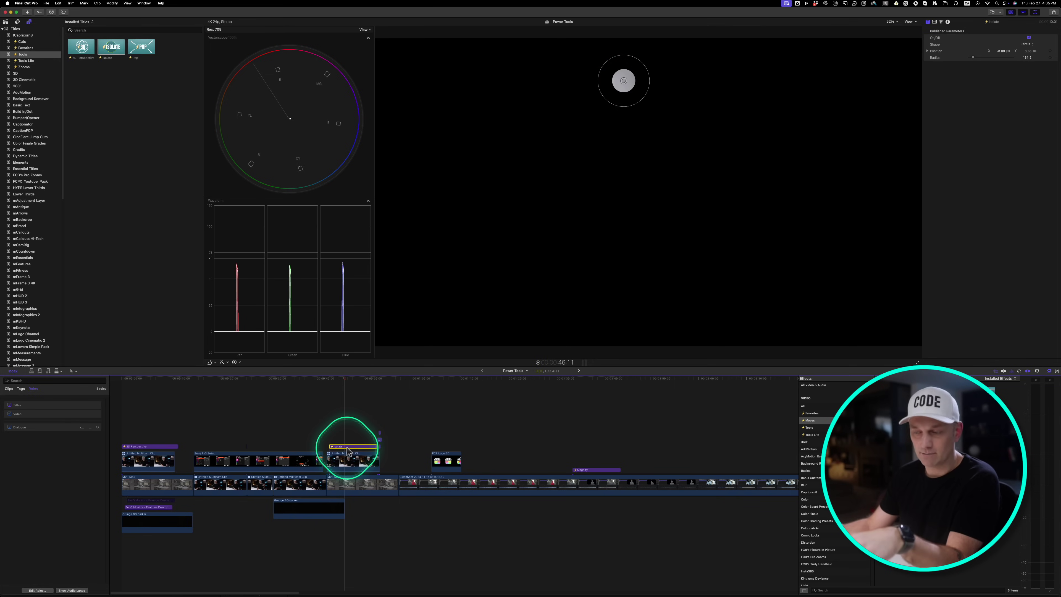
Disable the Isolate title and try trimming the multicam clip with Crop down to a small patch of the face.
key("v")
left_click(353, 463)
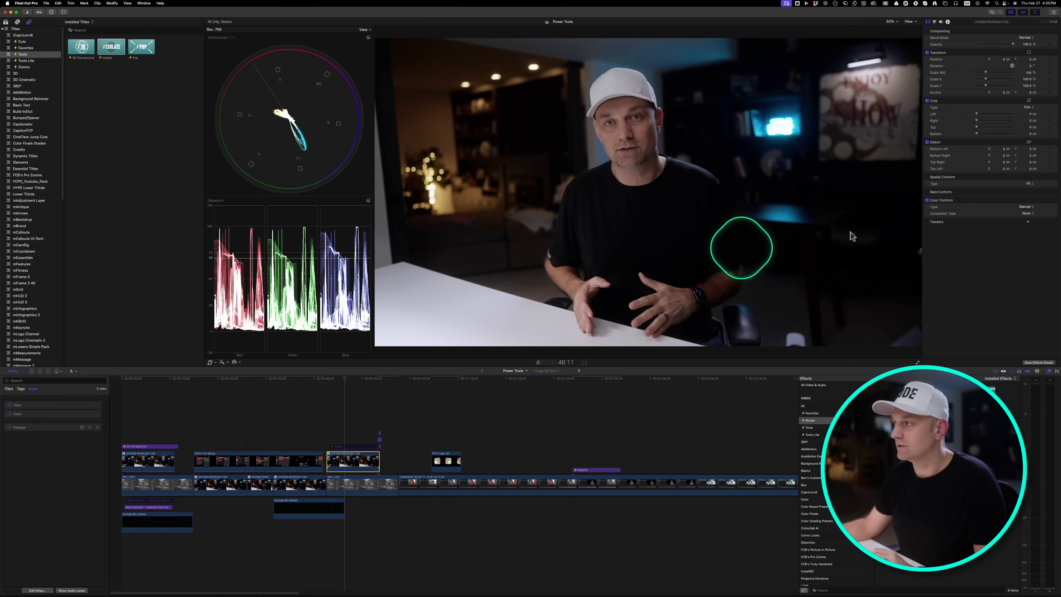
left_click(1029, 100)
left_click_drag(920, 41, 620, 133)
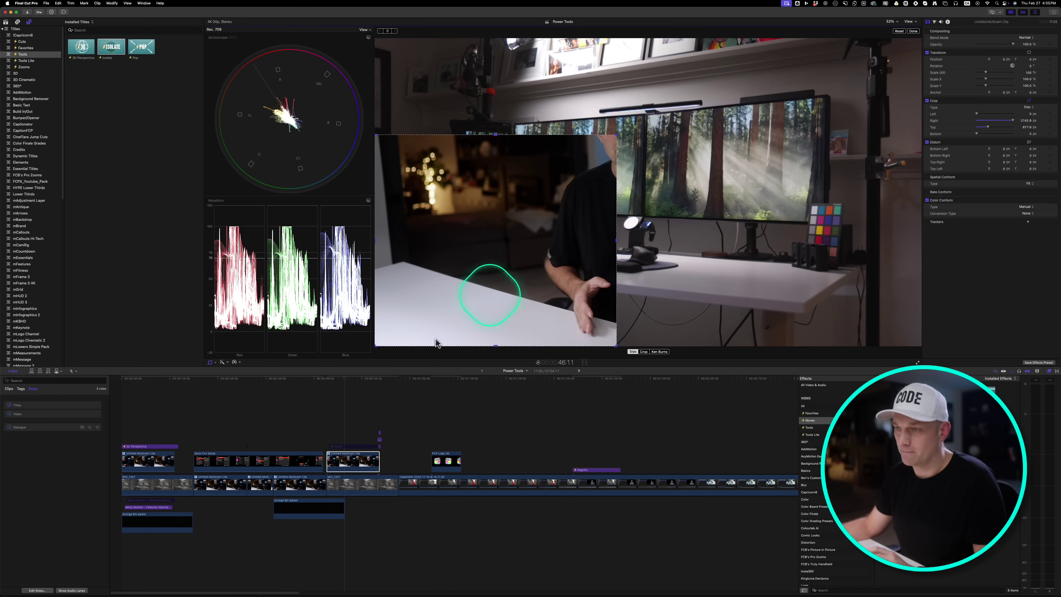
left_click_drag(378, 350, 605, 149)
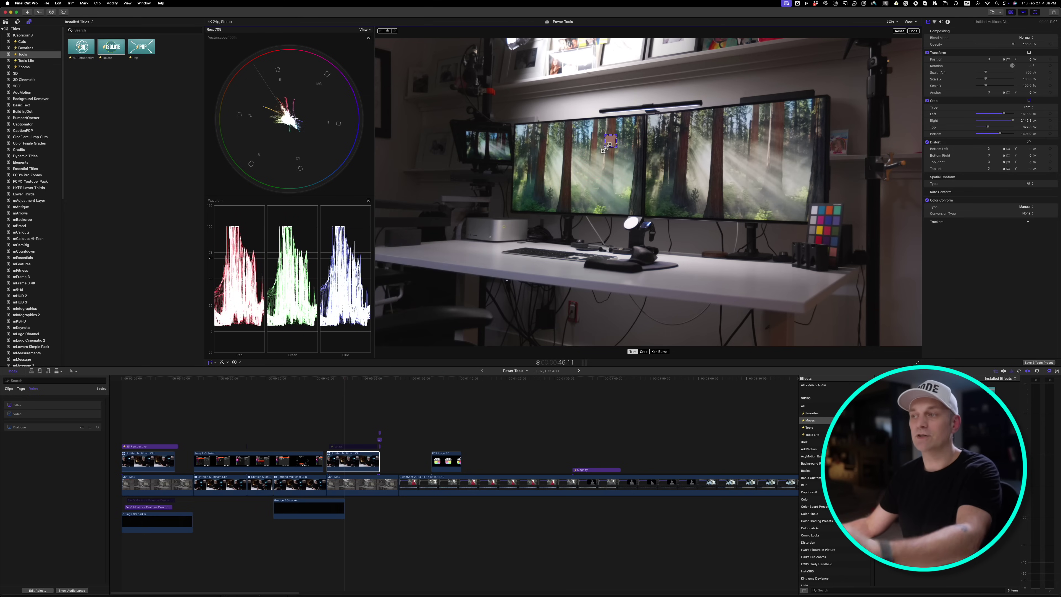
Disable the primary storyline clip and the Grunge BG darker clip beneath the cropped multicam clip, and adjust the cropped patch over the face.
left_click(339, 487)
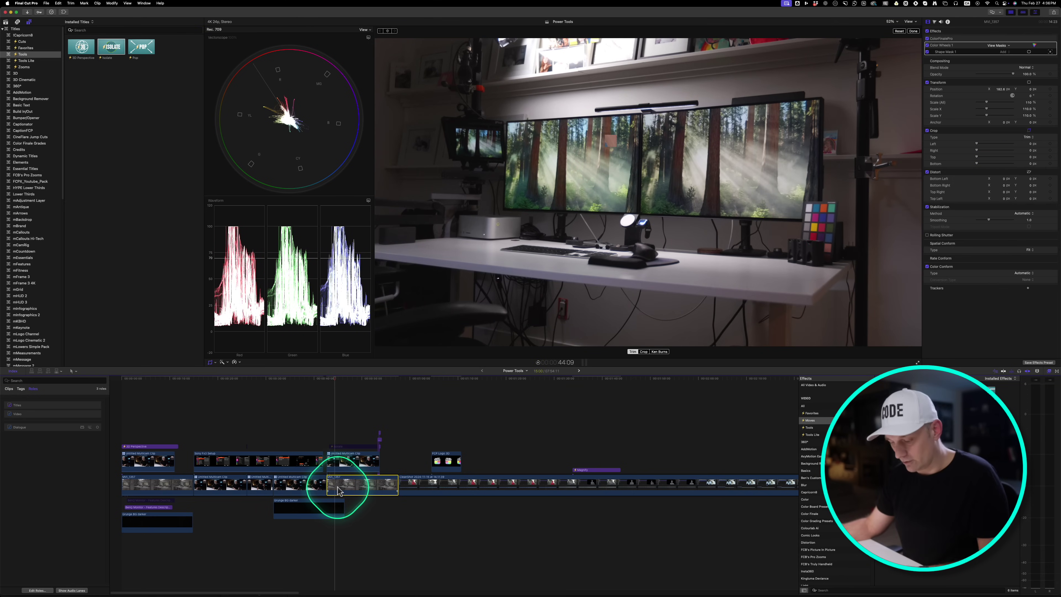
key("v")
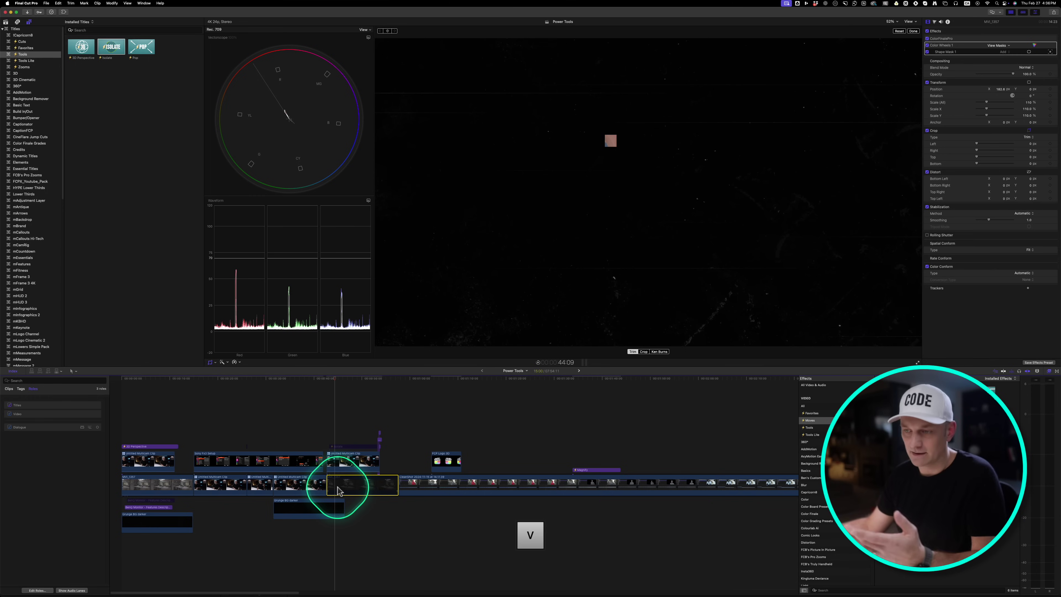
left_click(336, 509)
key("v")
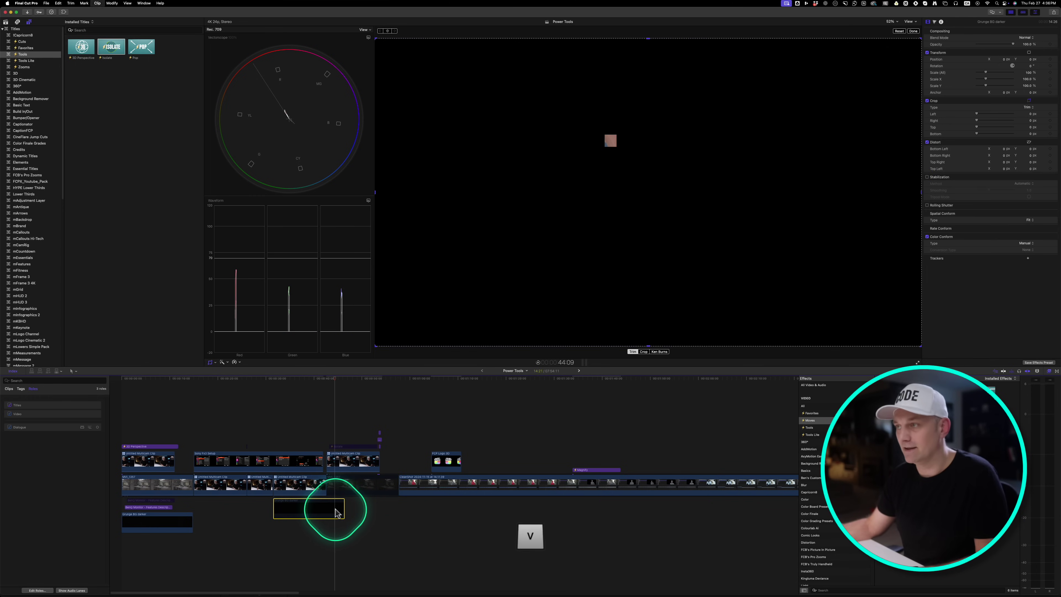
left_click(347, 463)
left_click(613, 140)
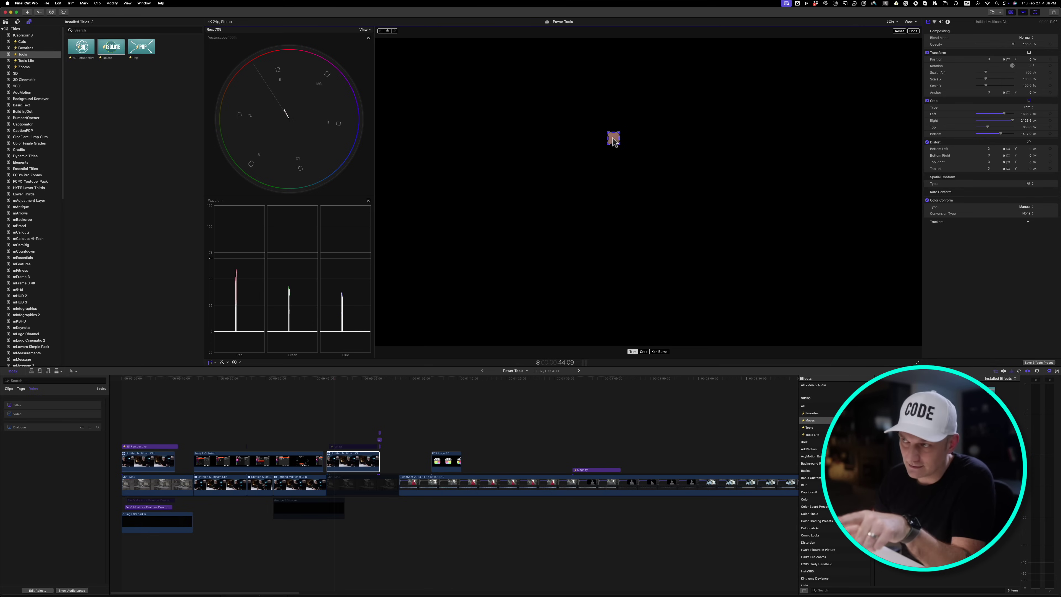
Replace the disabled title with a new Isolate title, position its circle on the face, turn it on, and shrink the circle.
left_click(346, 447)
key("BackSpace")
left_click_drag(111, 50, 347, 446)
left_click_drag(648, 137, 632, 130)
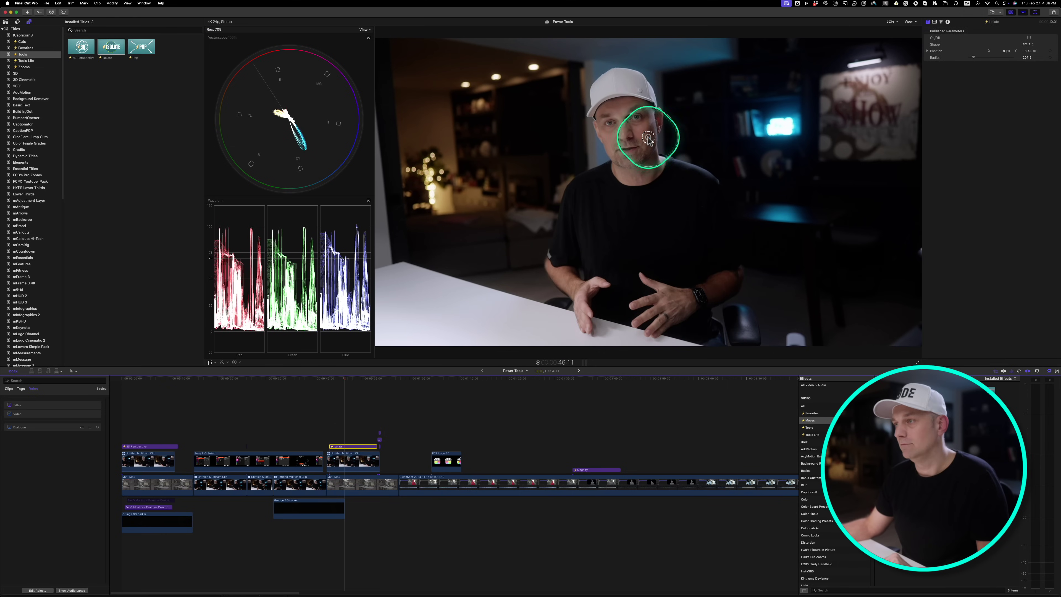
left_click(1029, 37)
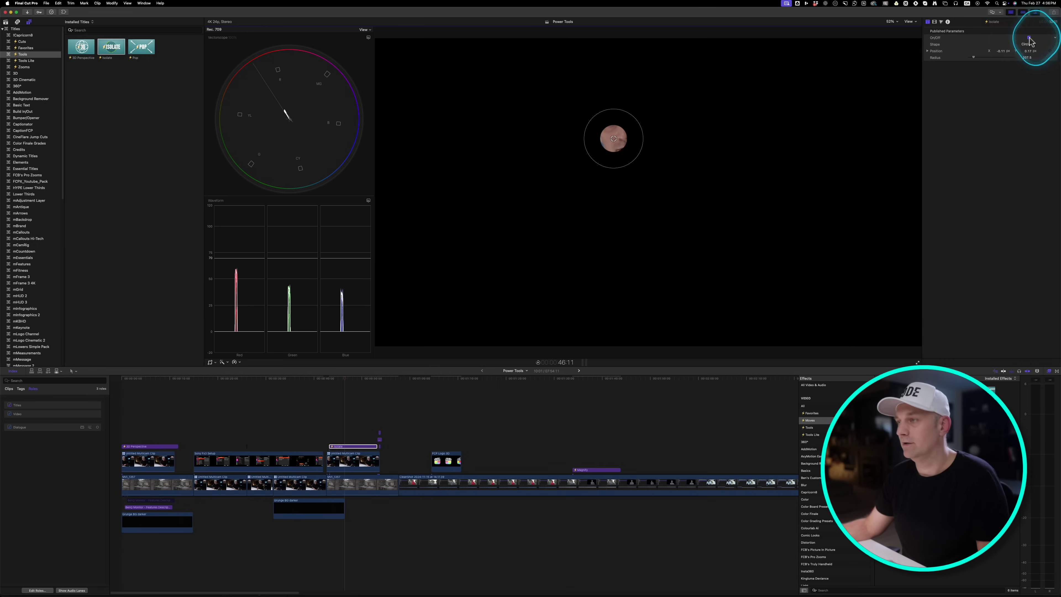
left_click_drag(635, 118, 628, 128)
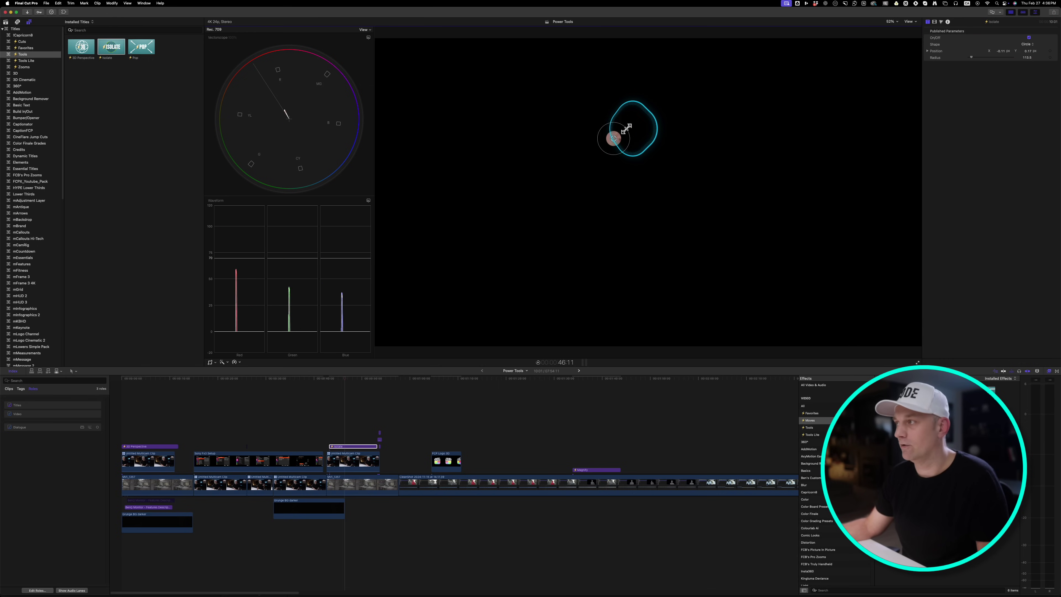
Open the multicam clip's Color Wheels correction for the isolated skin tone, and disable the Isolate title.
left_click(355, 460)
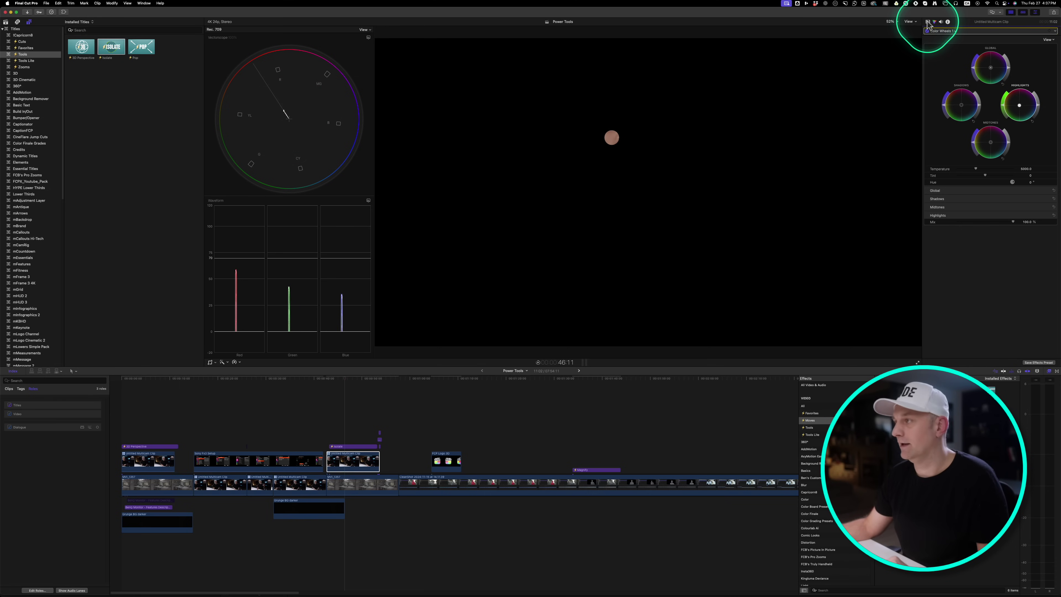
left_click(351, 447)
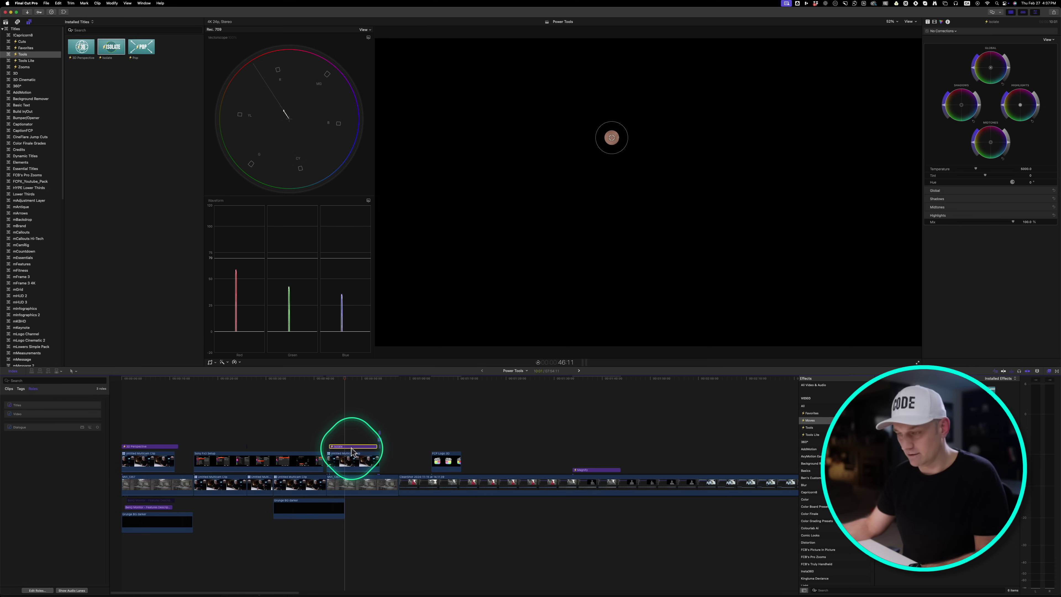
key("v")
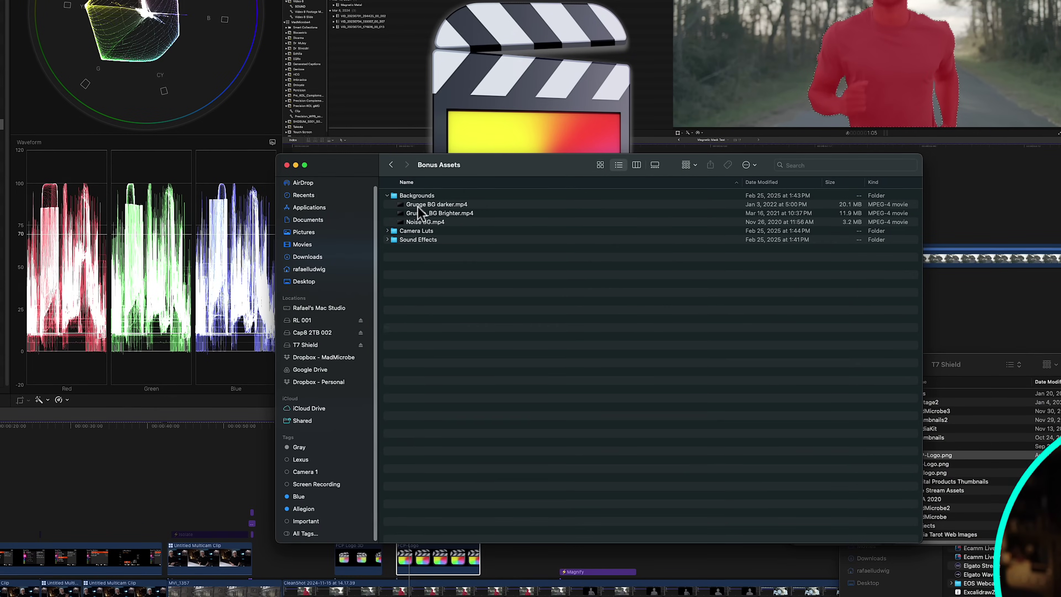
Preview the background videos from Grunge BG darker.mp4 to Noise BG.mp4 in the Bonus Assets window, and collapse the Backgrounds folder.
left_click(459, 233)
key("space")
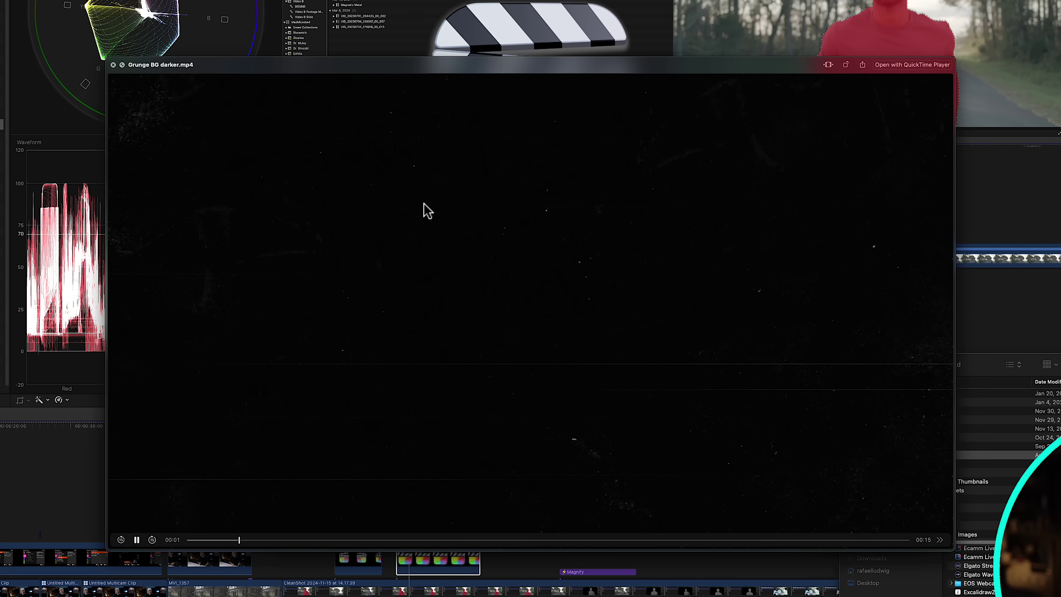
key("Down")
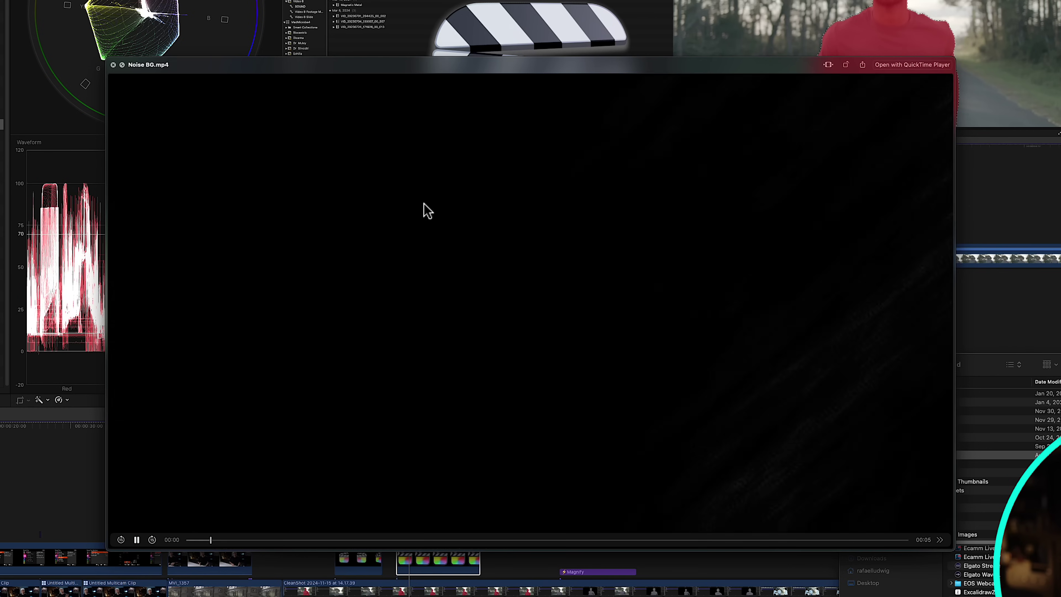
key("space")
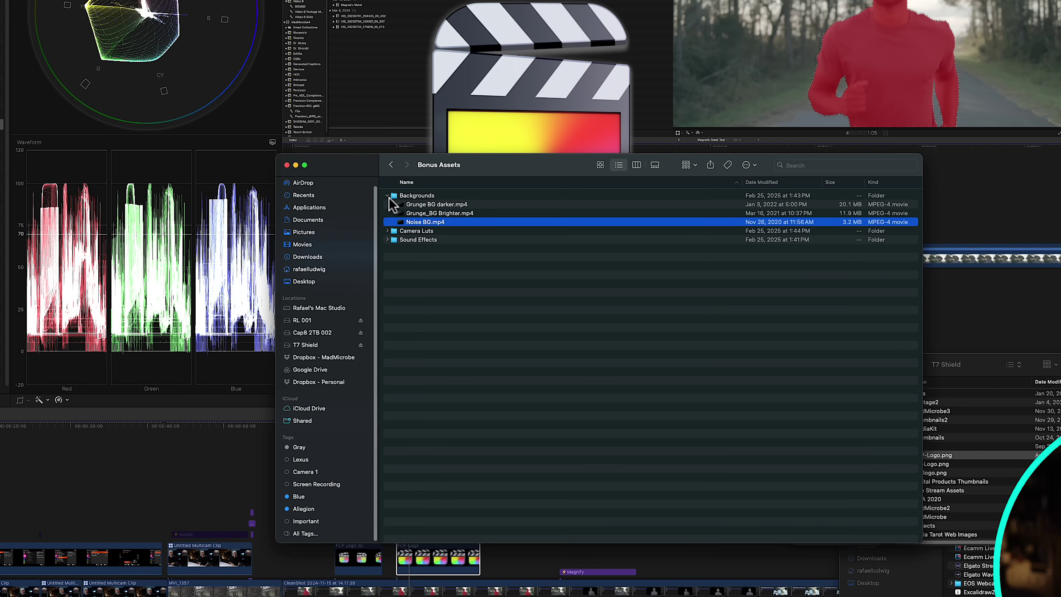
left_click(387, 195)
Expand the Sound Effects folder, preview its audio files from Beeps_08.wav through Pop.wav, and collapse the folder.
left_click(387, 213)
left_click(418, 221)
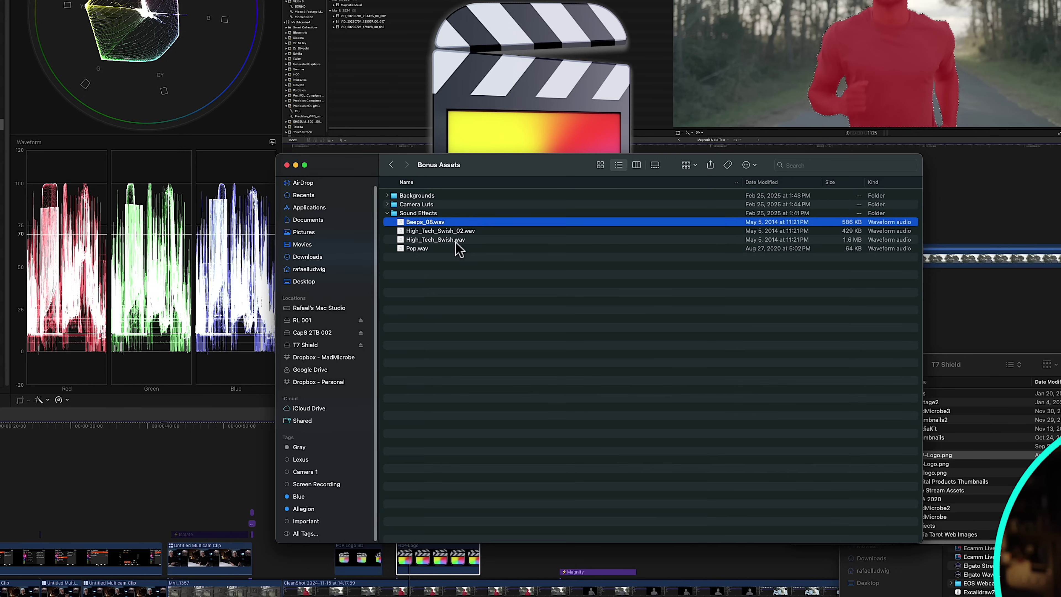
key("space")
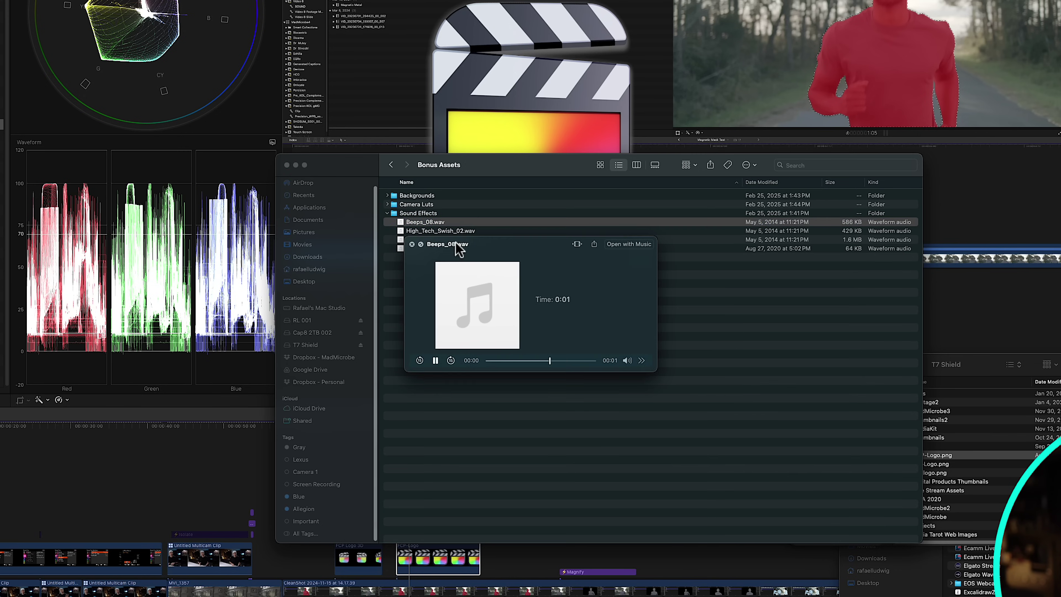
key("Down")
key("Down")
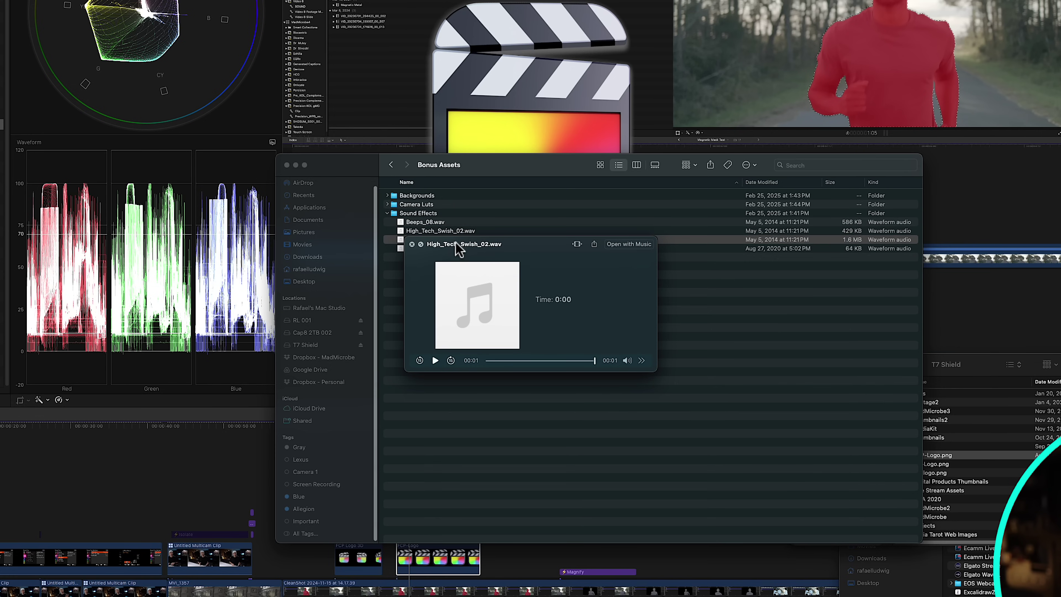
key("Down")
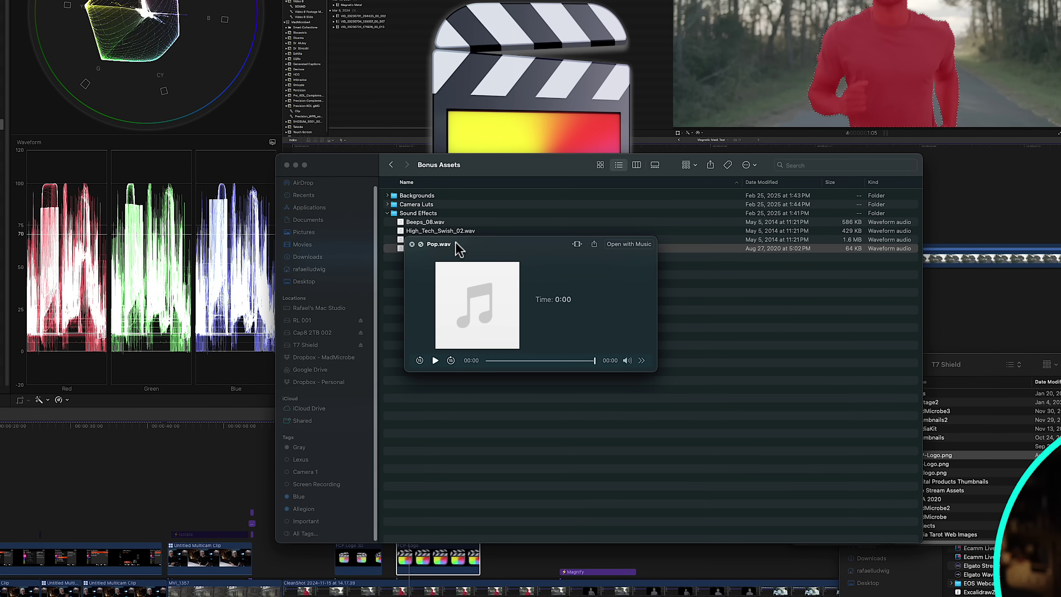
key("space")
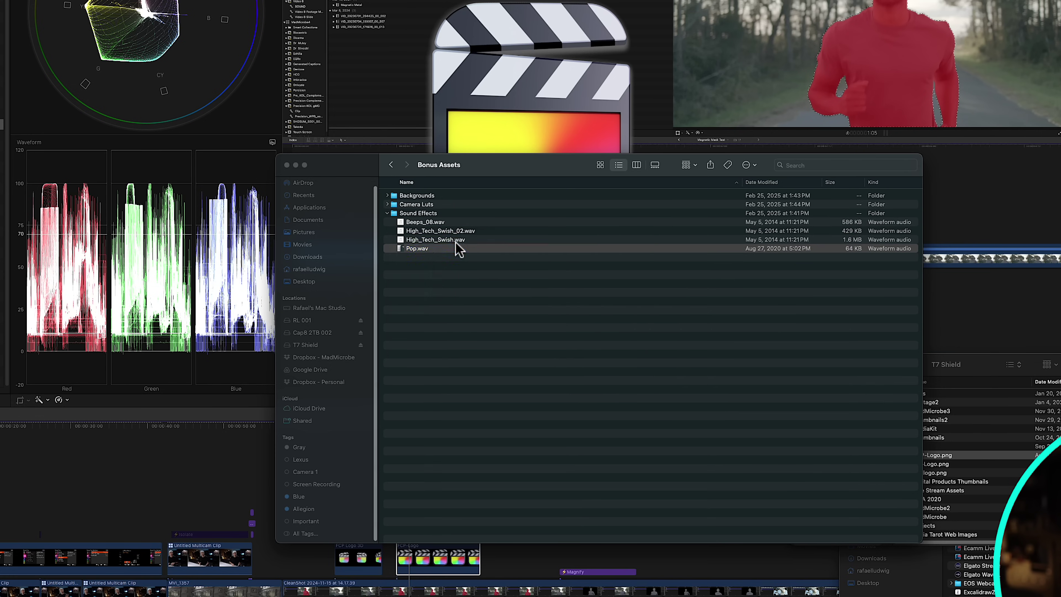
key("space")
key("space")
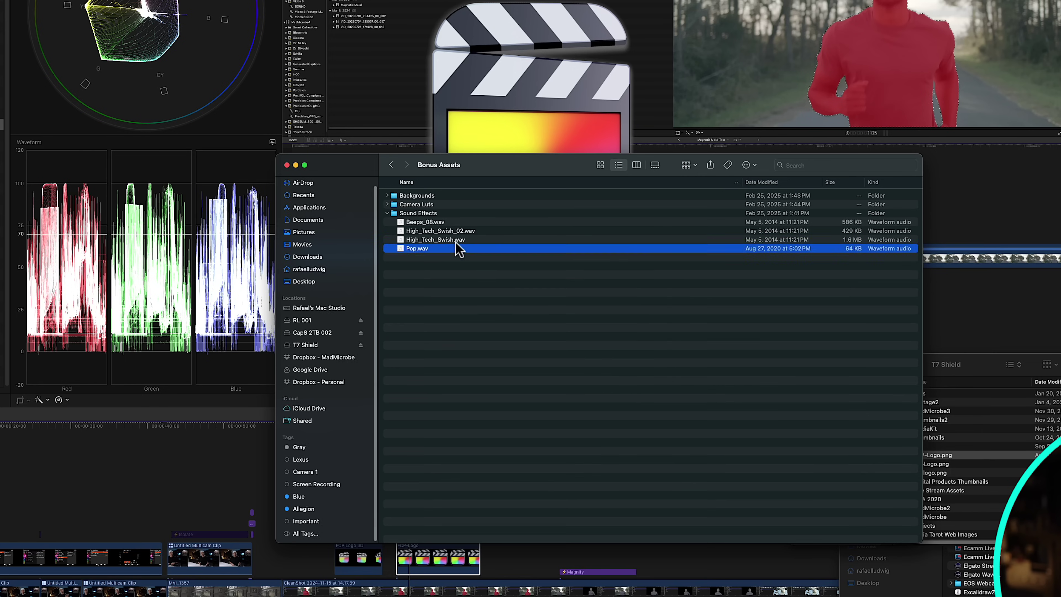
left_click(388, 212)
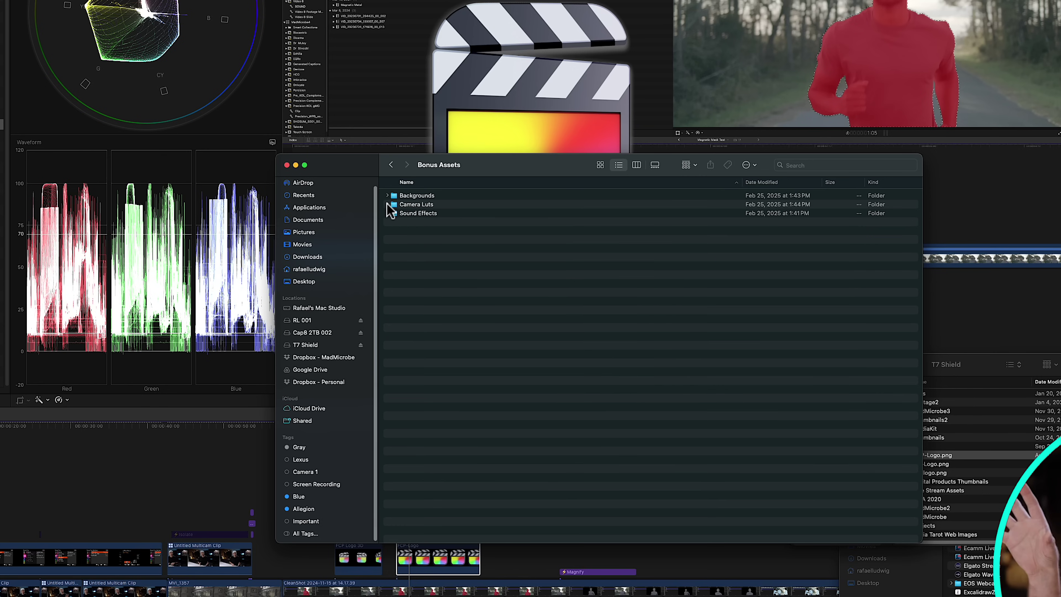